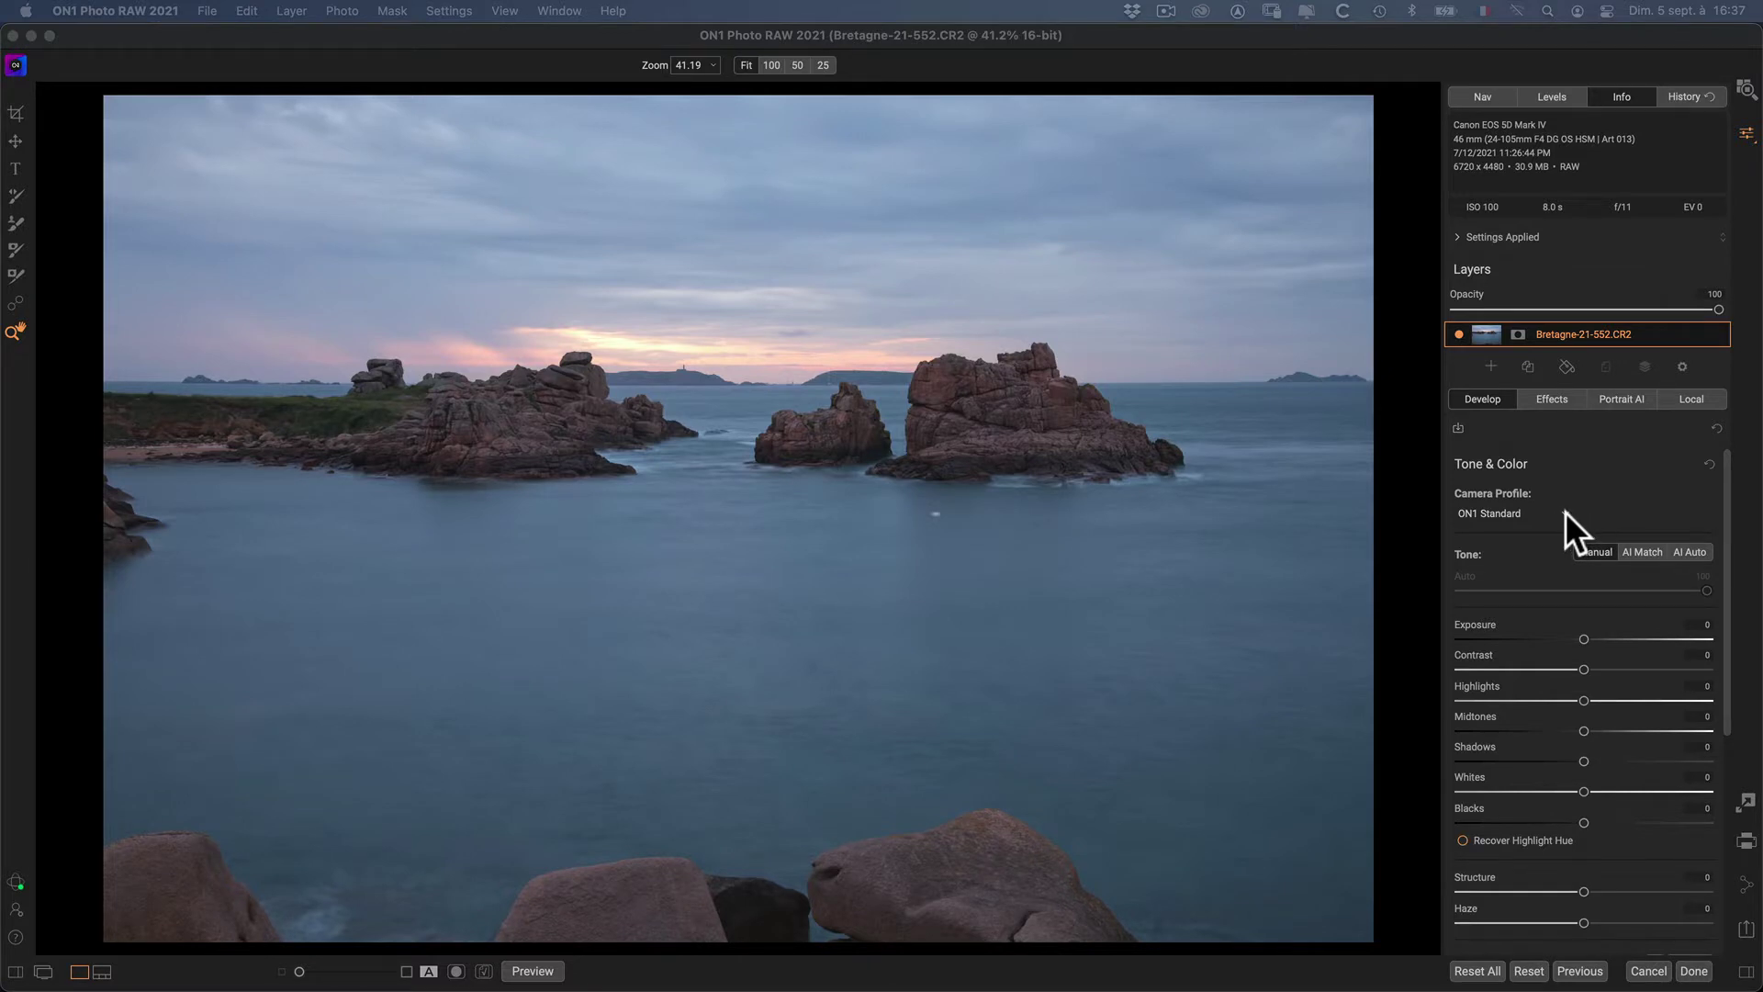
Step: Apply the Camera Landscape profile to the photo and examine the bright sunset clouds at 100% zoom
click(1566, 512)
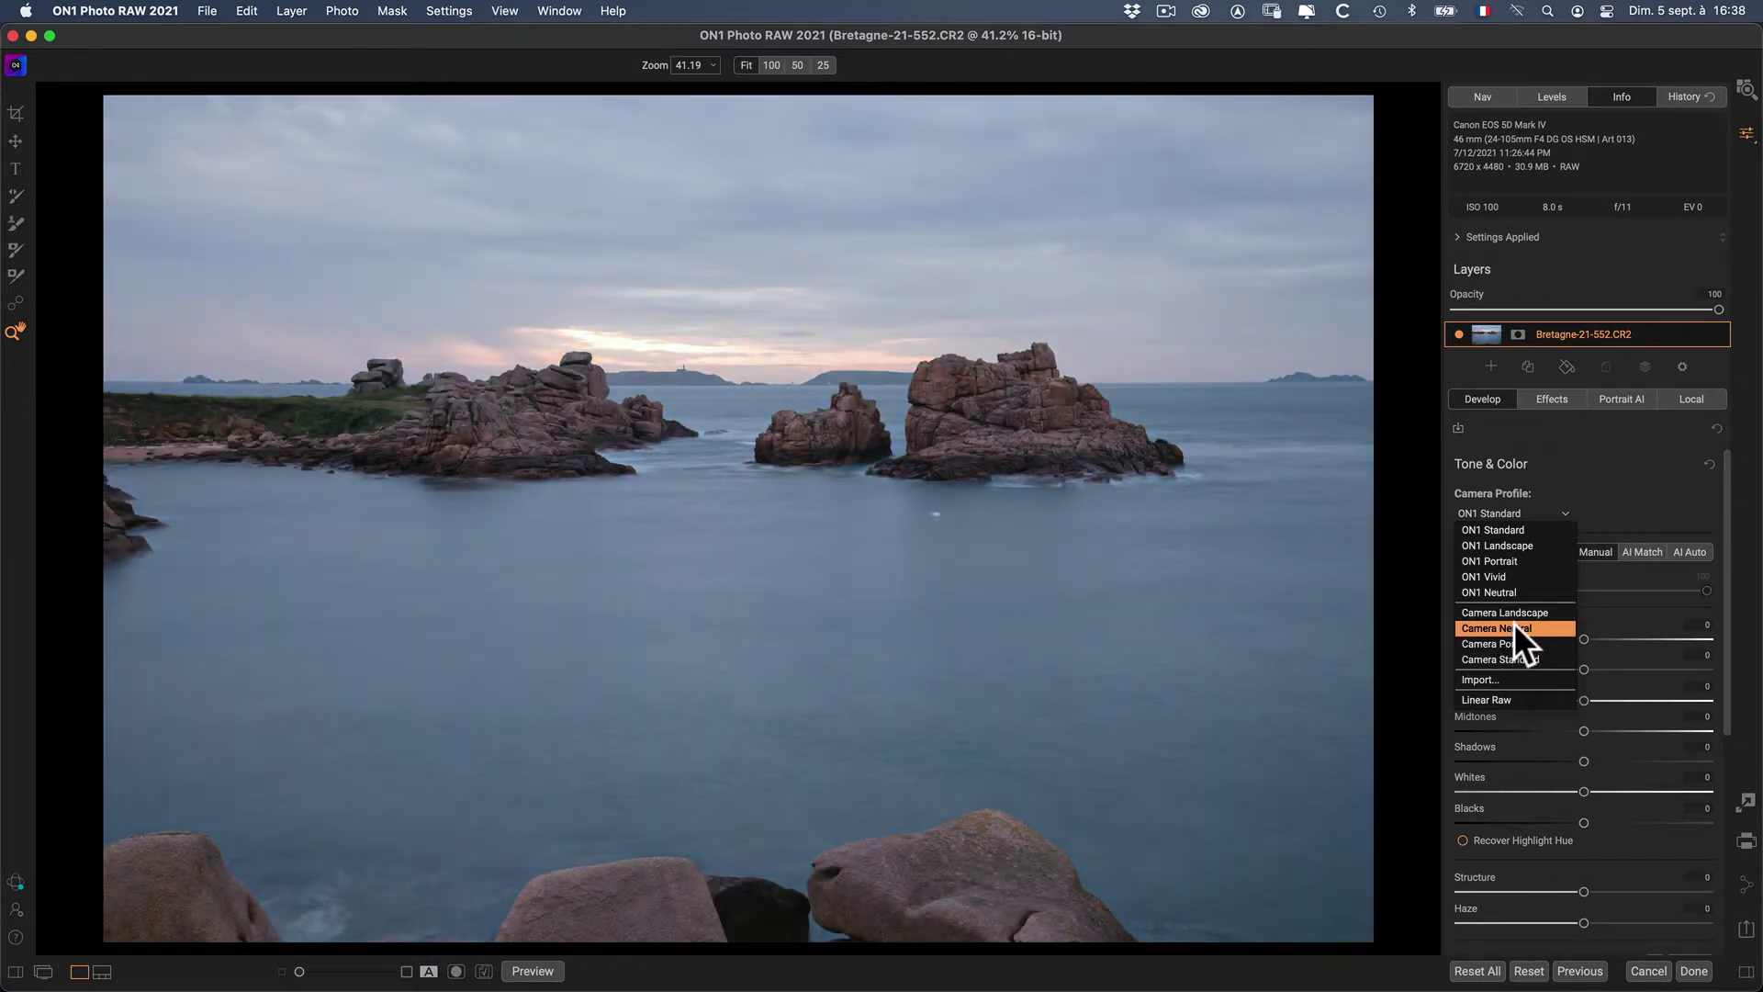
click(1513, 612)
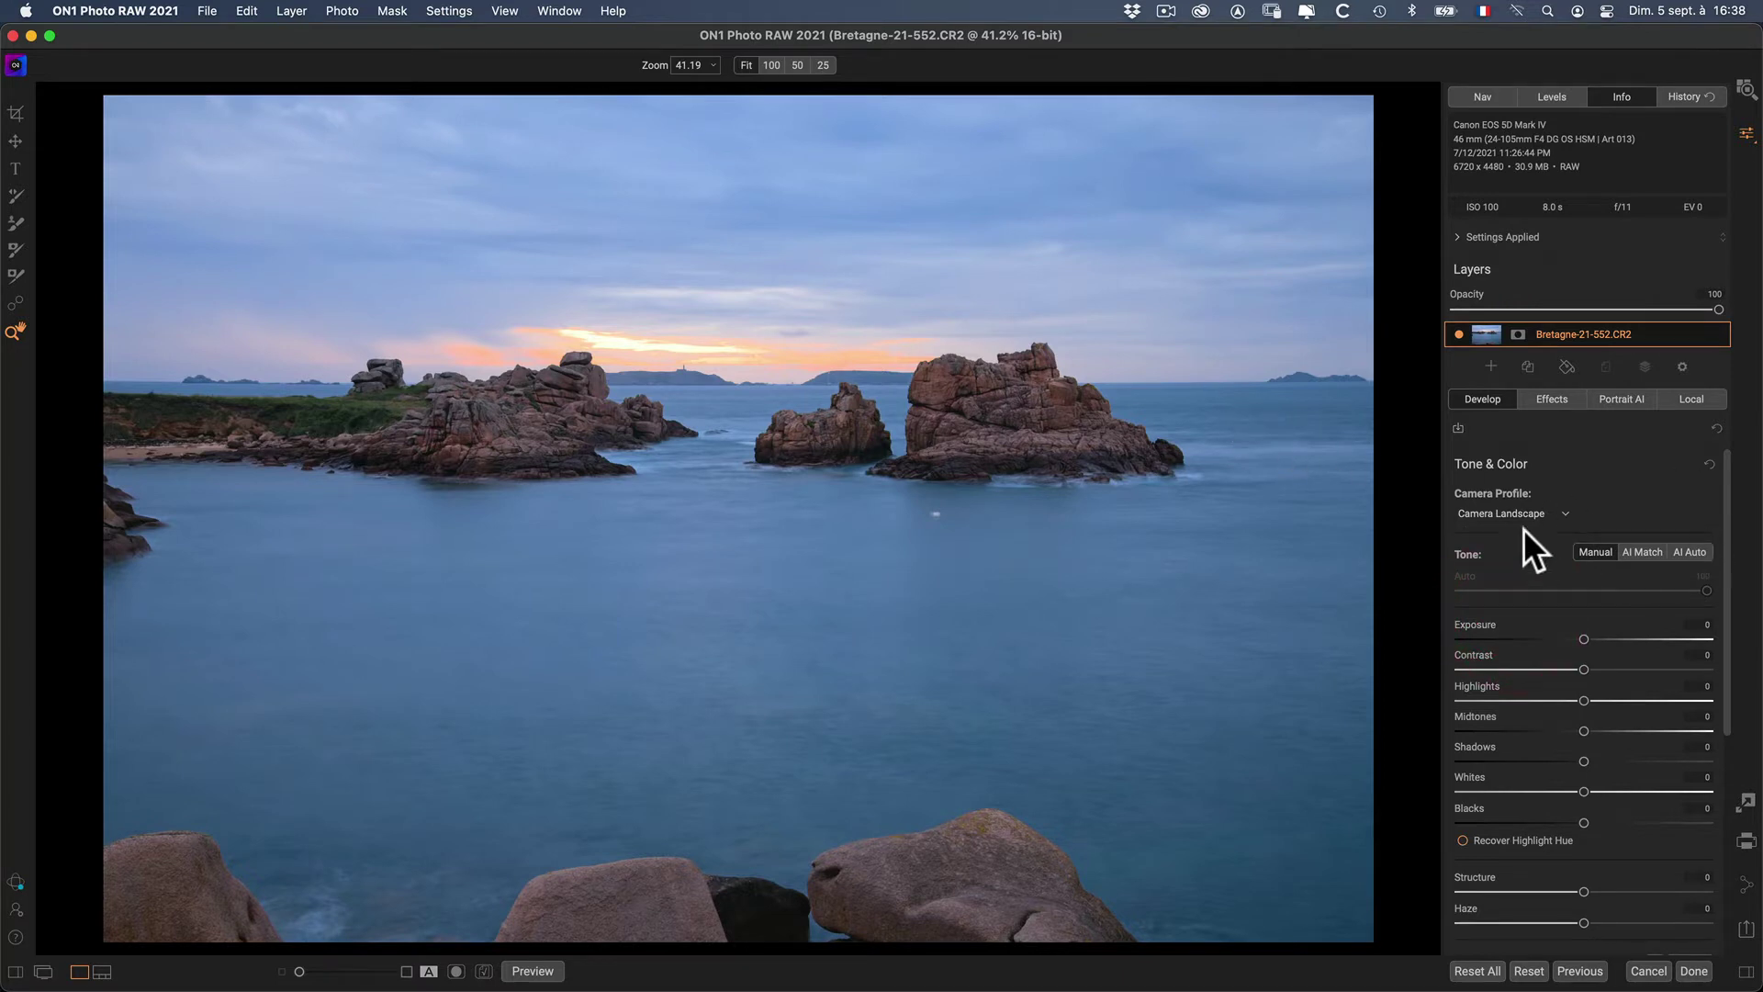
drag(1725, 494, 1725, 413)
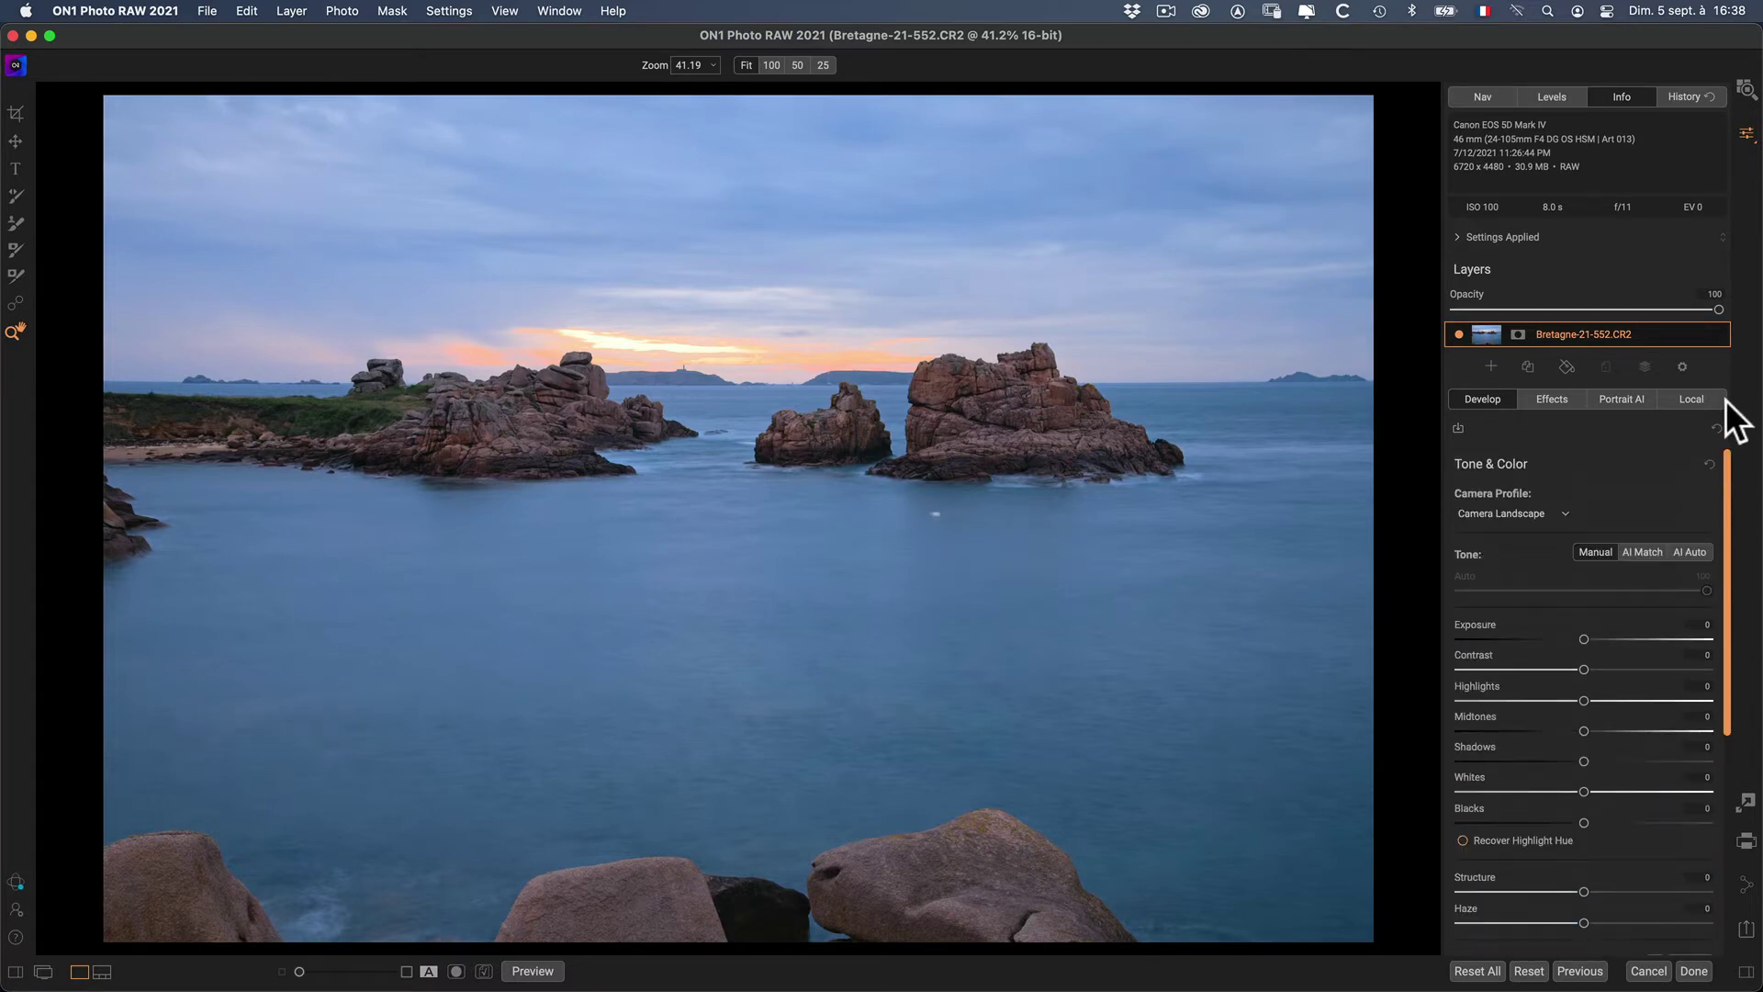
click(611, 340)
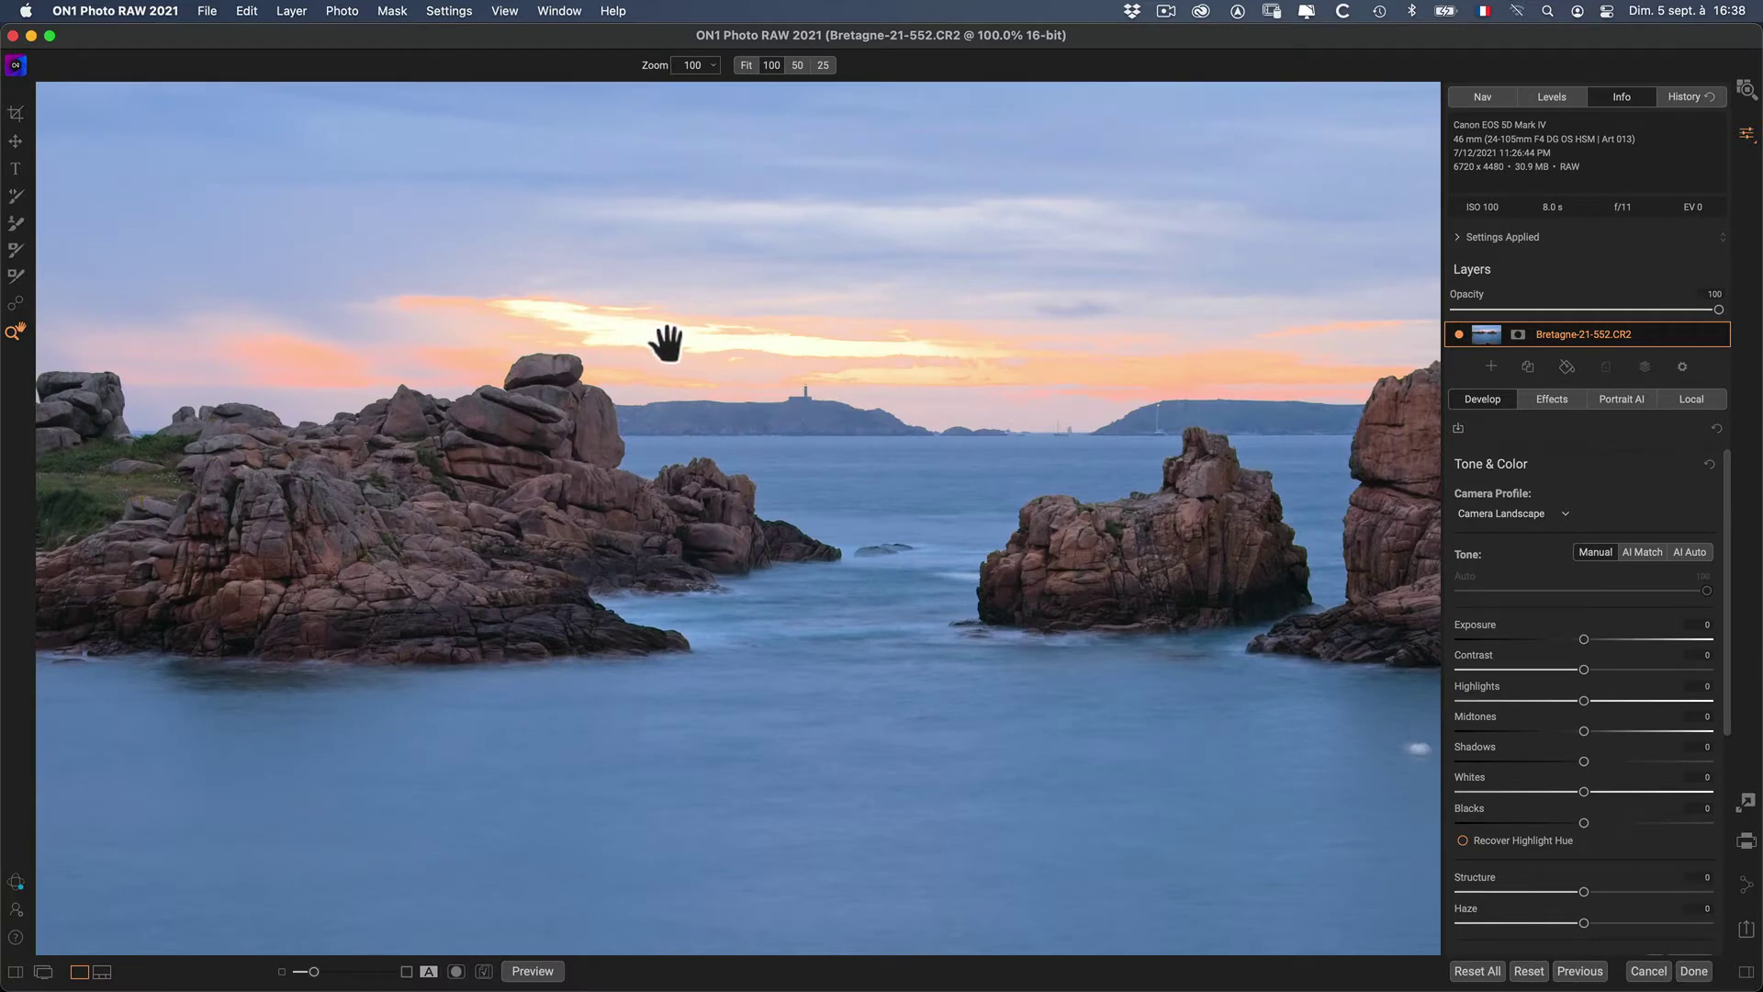
click(803, 404)
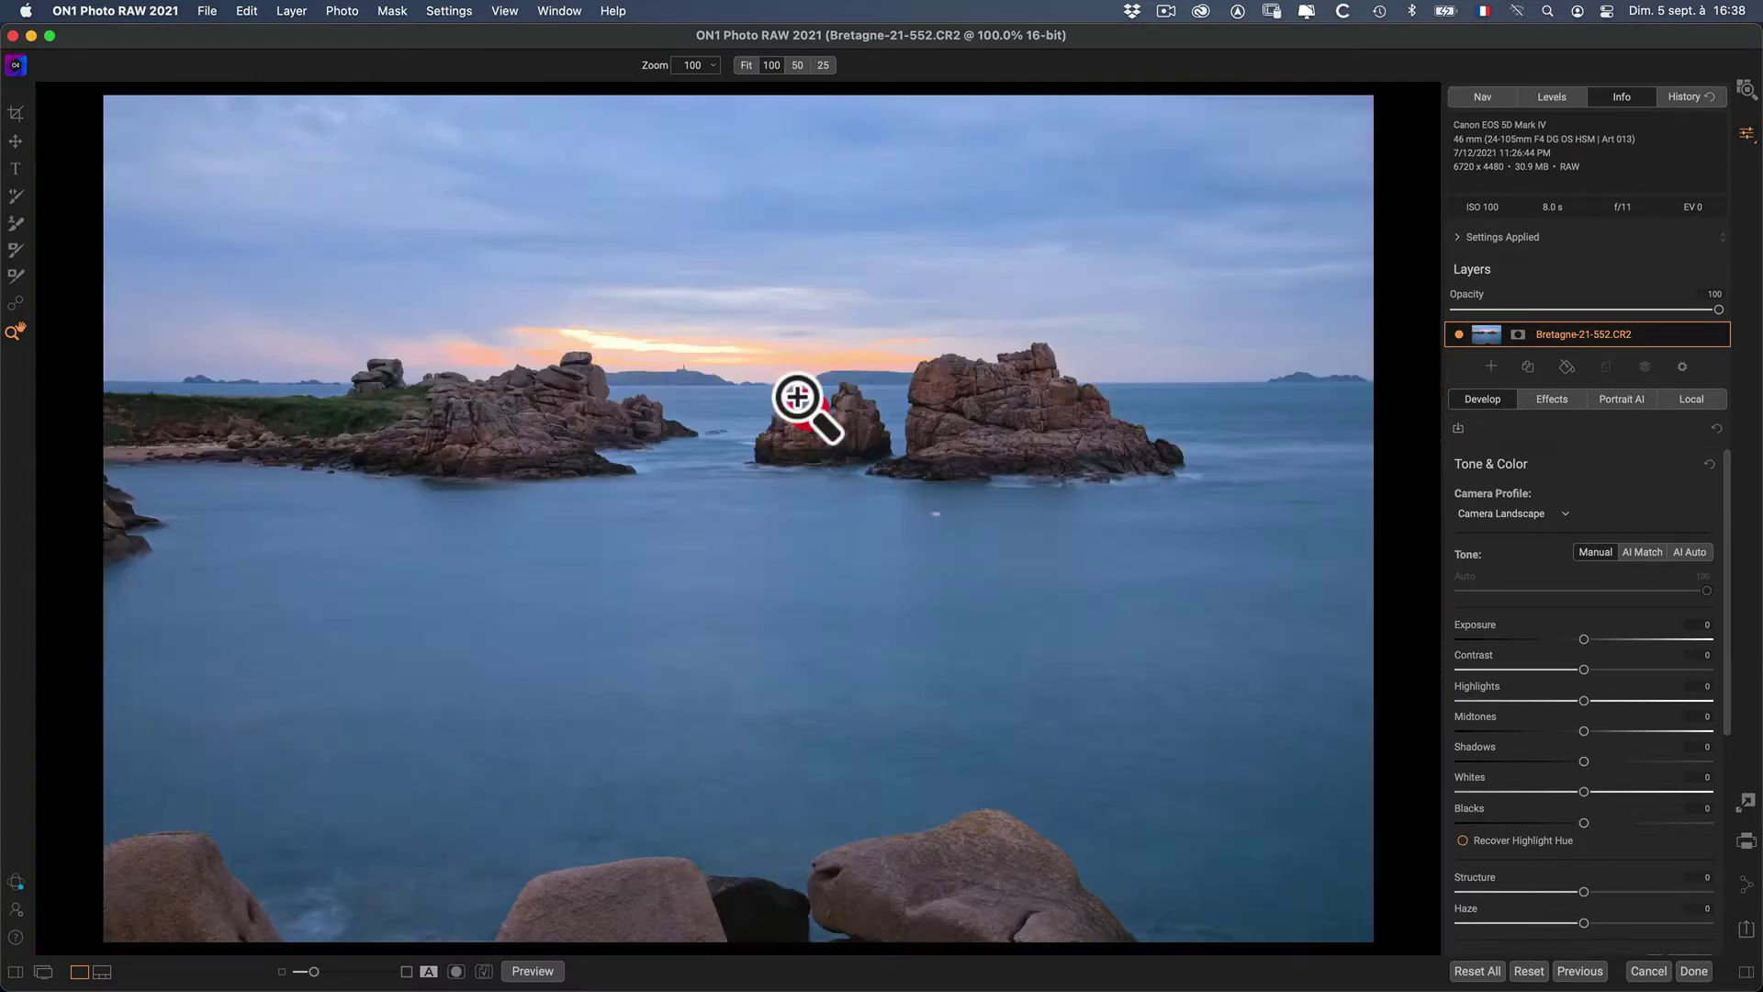
click(643, 353)
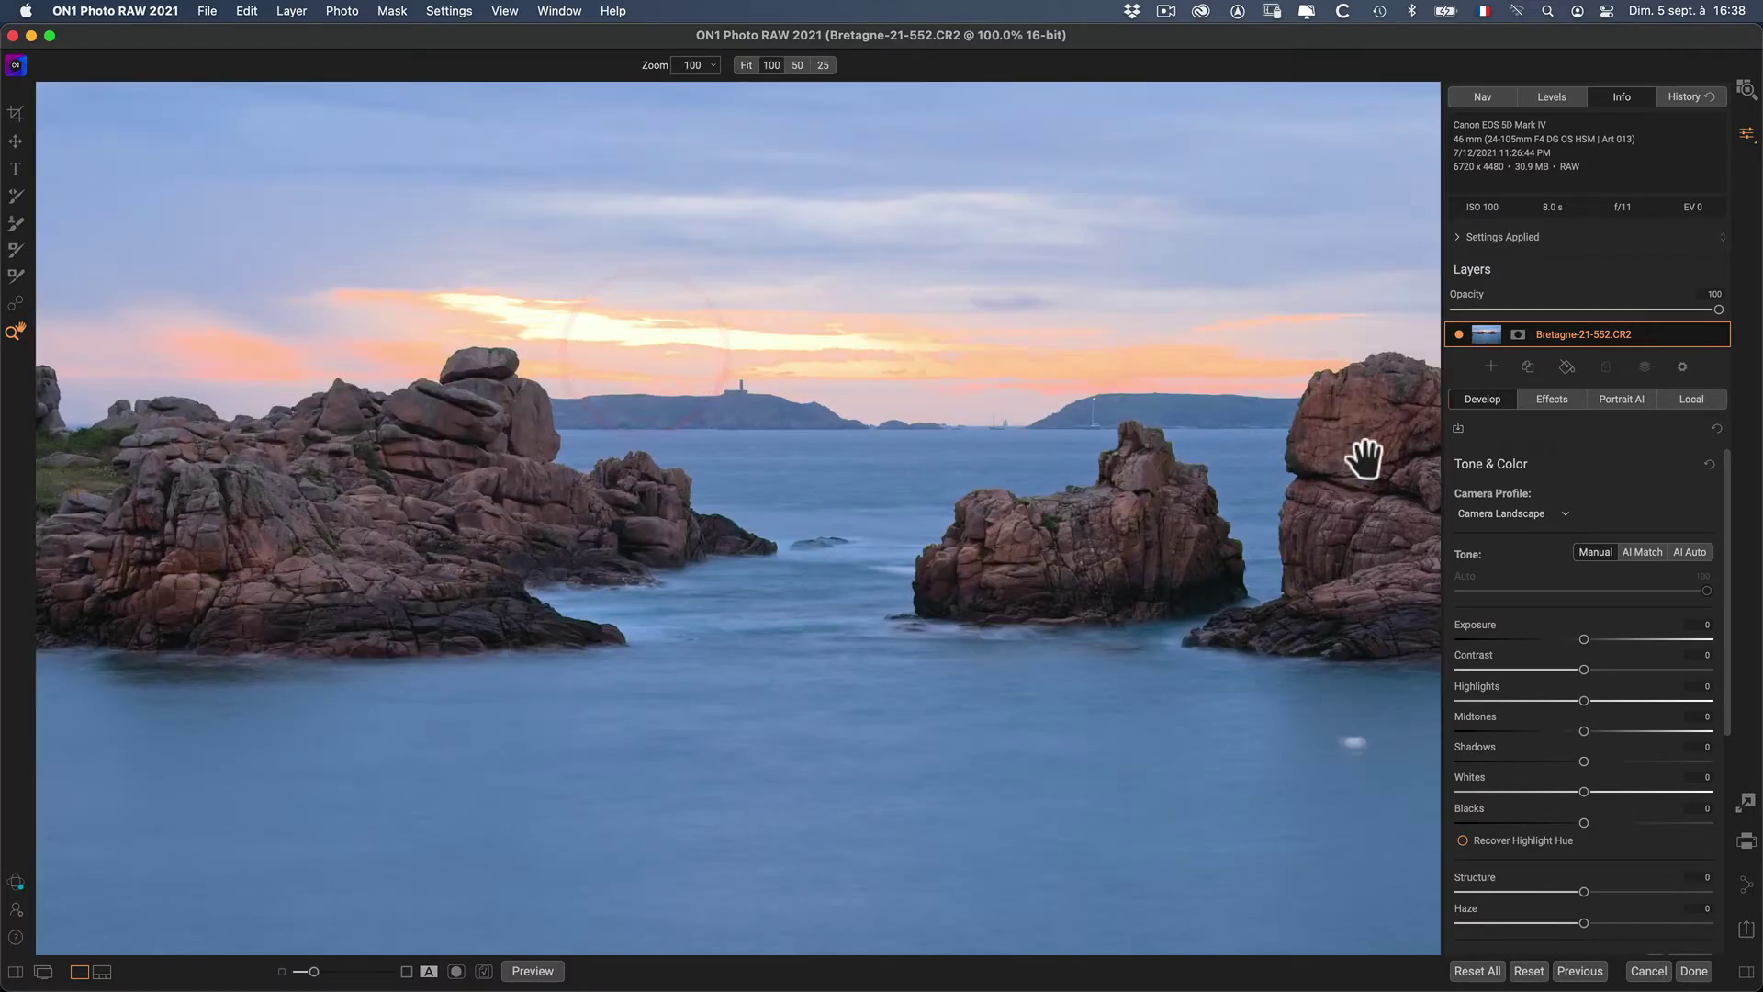
Step: Set the camera profile to Linear Raw and inspect the sunset sky and rocks at 100% zoom
click(1565, 512)
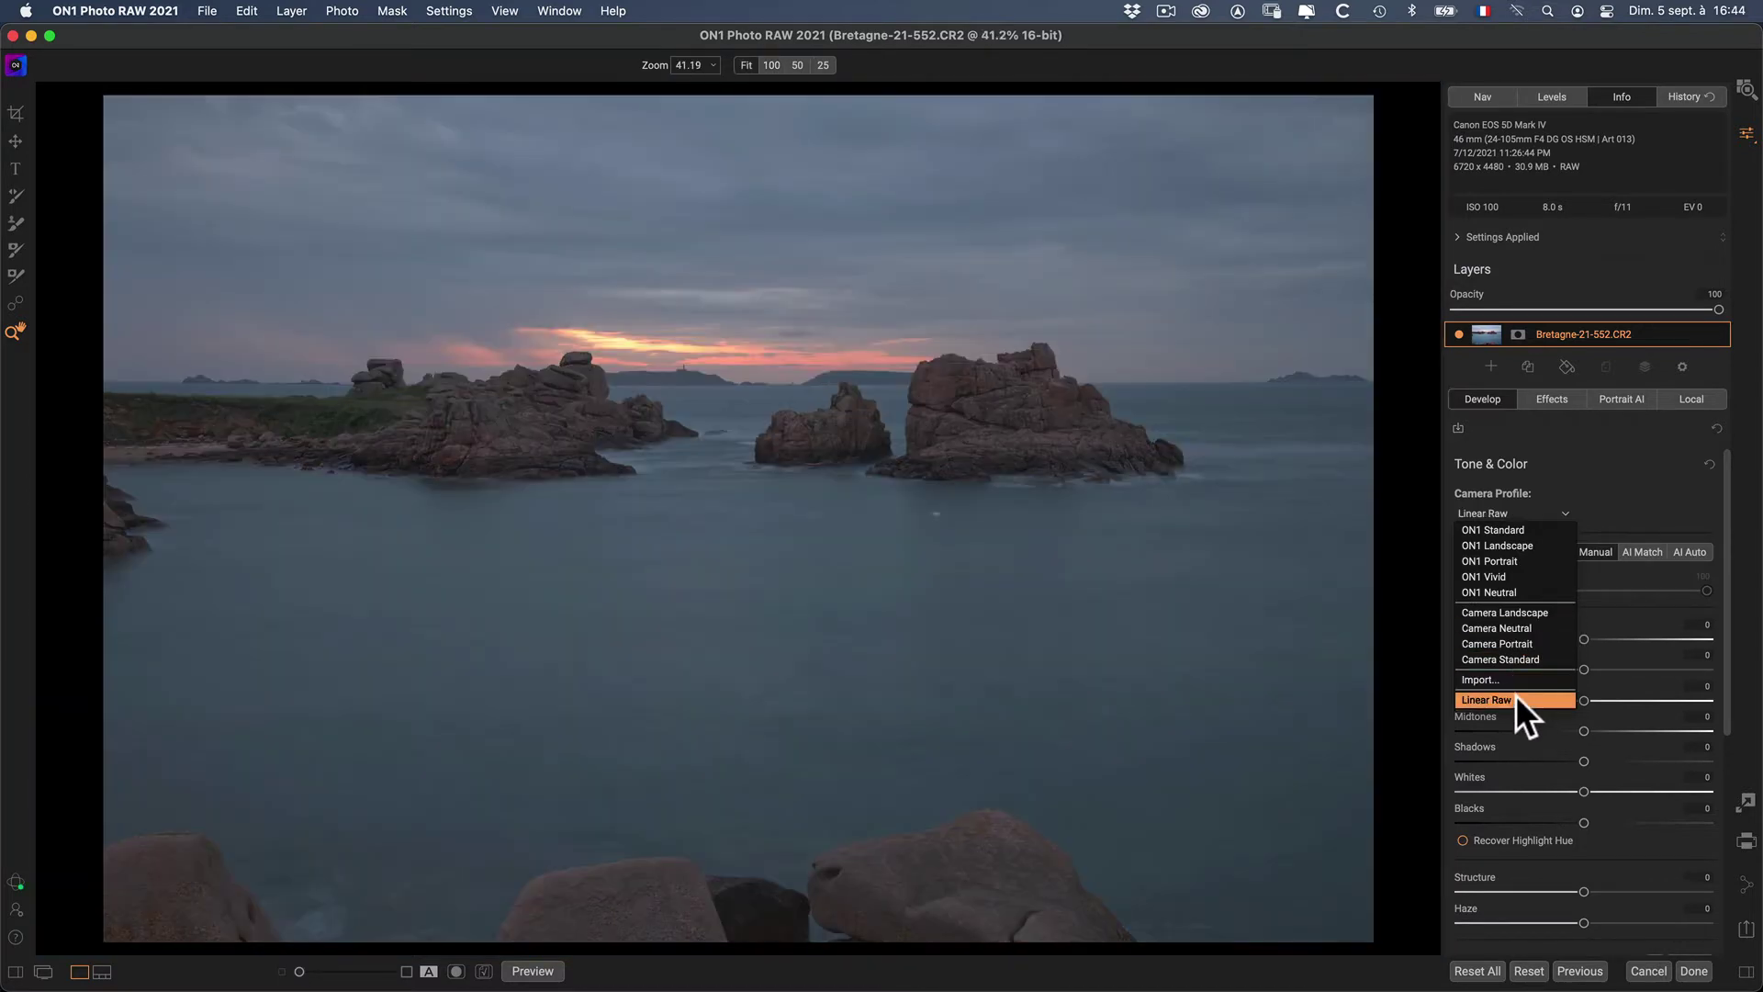
click(1514, 700)
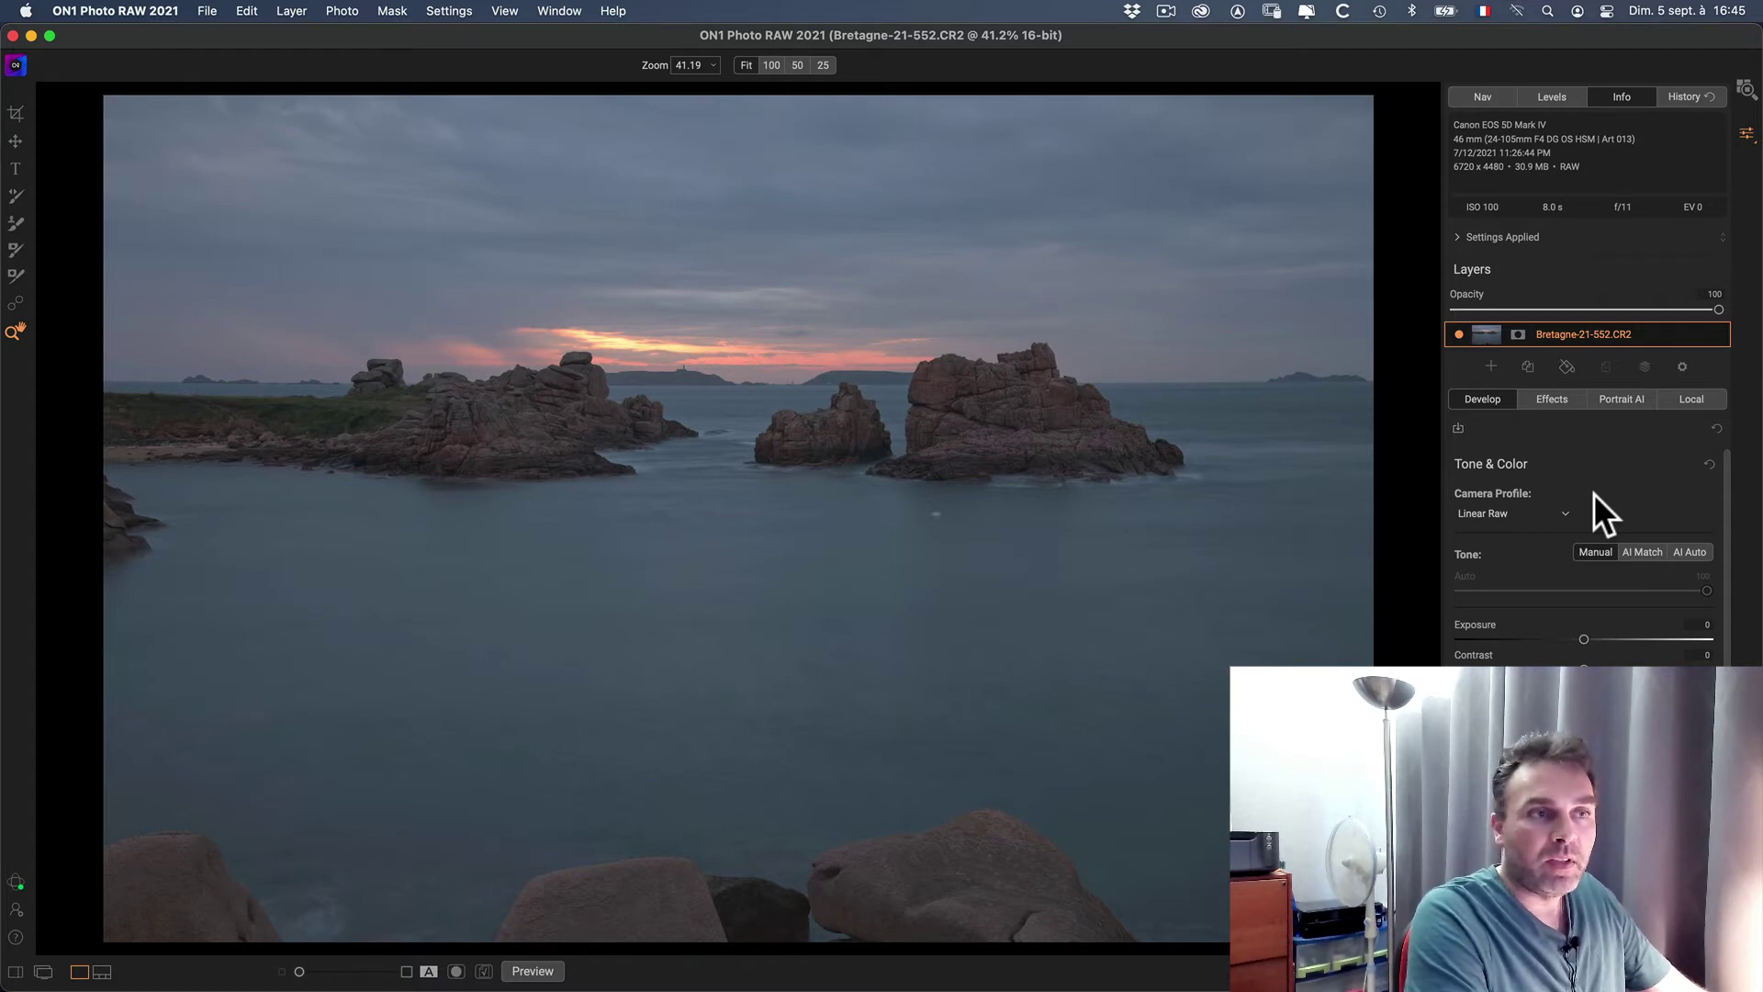
click(1565, 514)
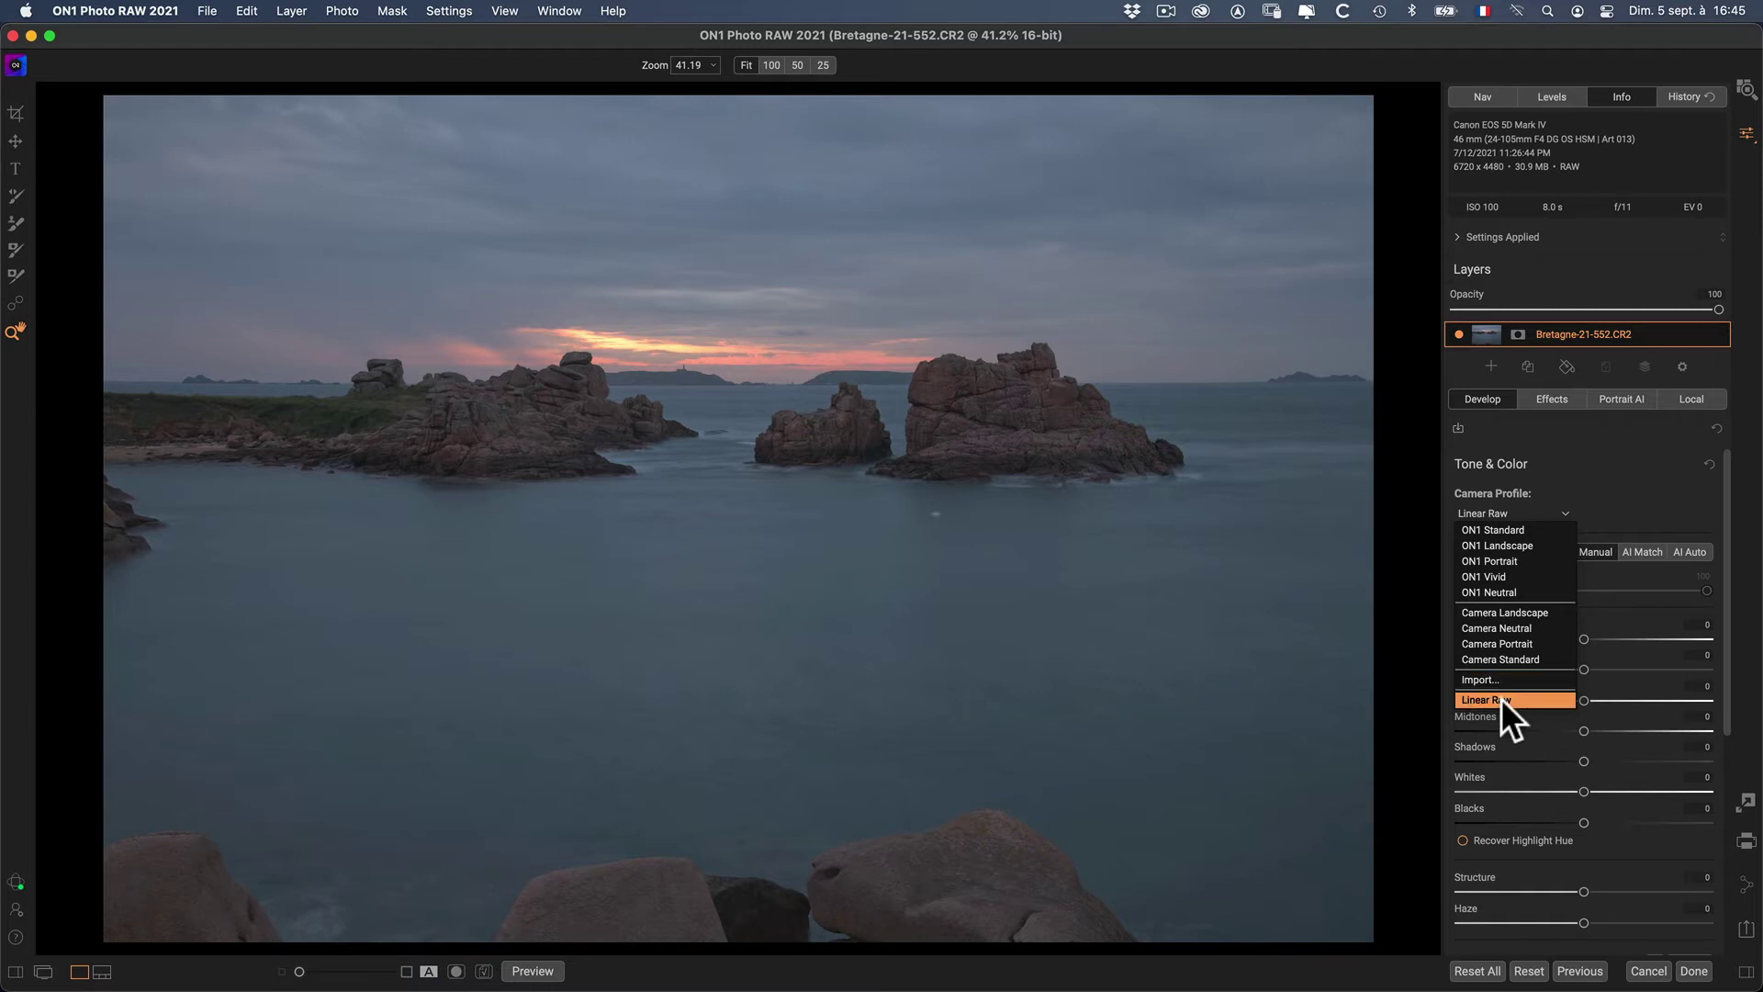
click(1501, 698)
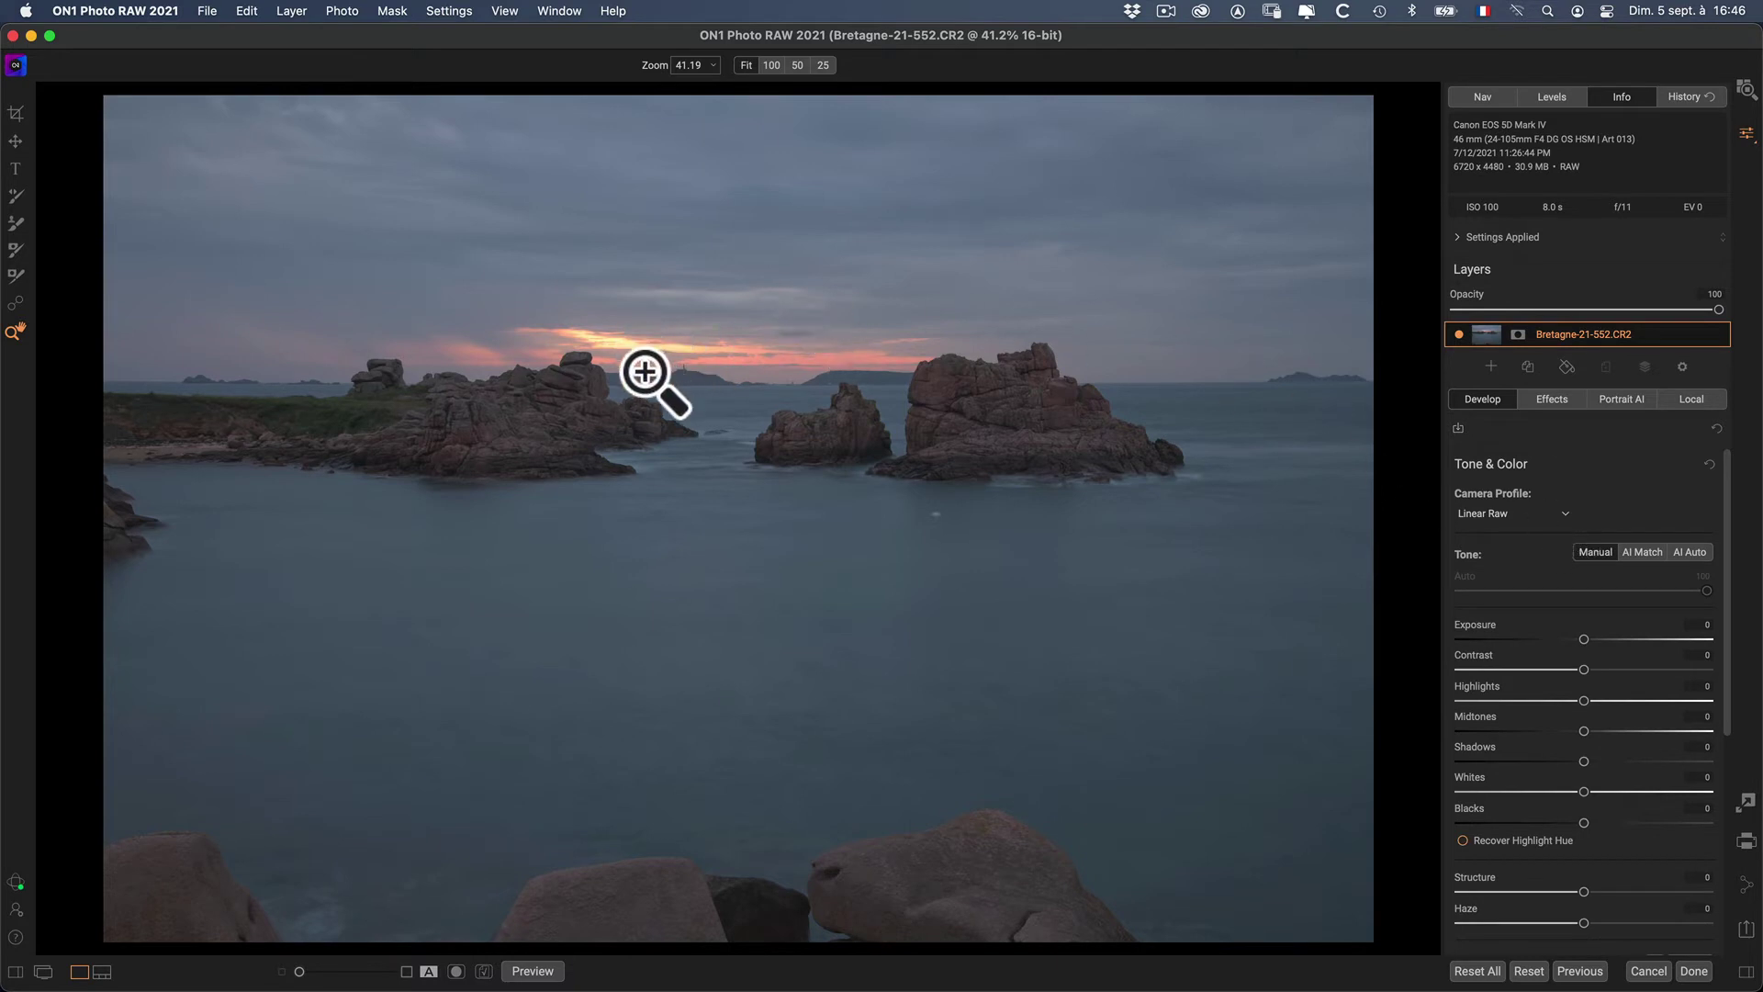
click(512, 428)
drag(582, 362, 618, 522)
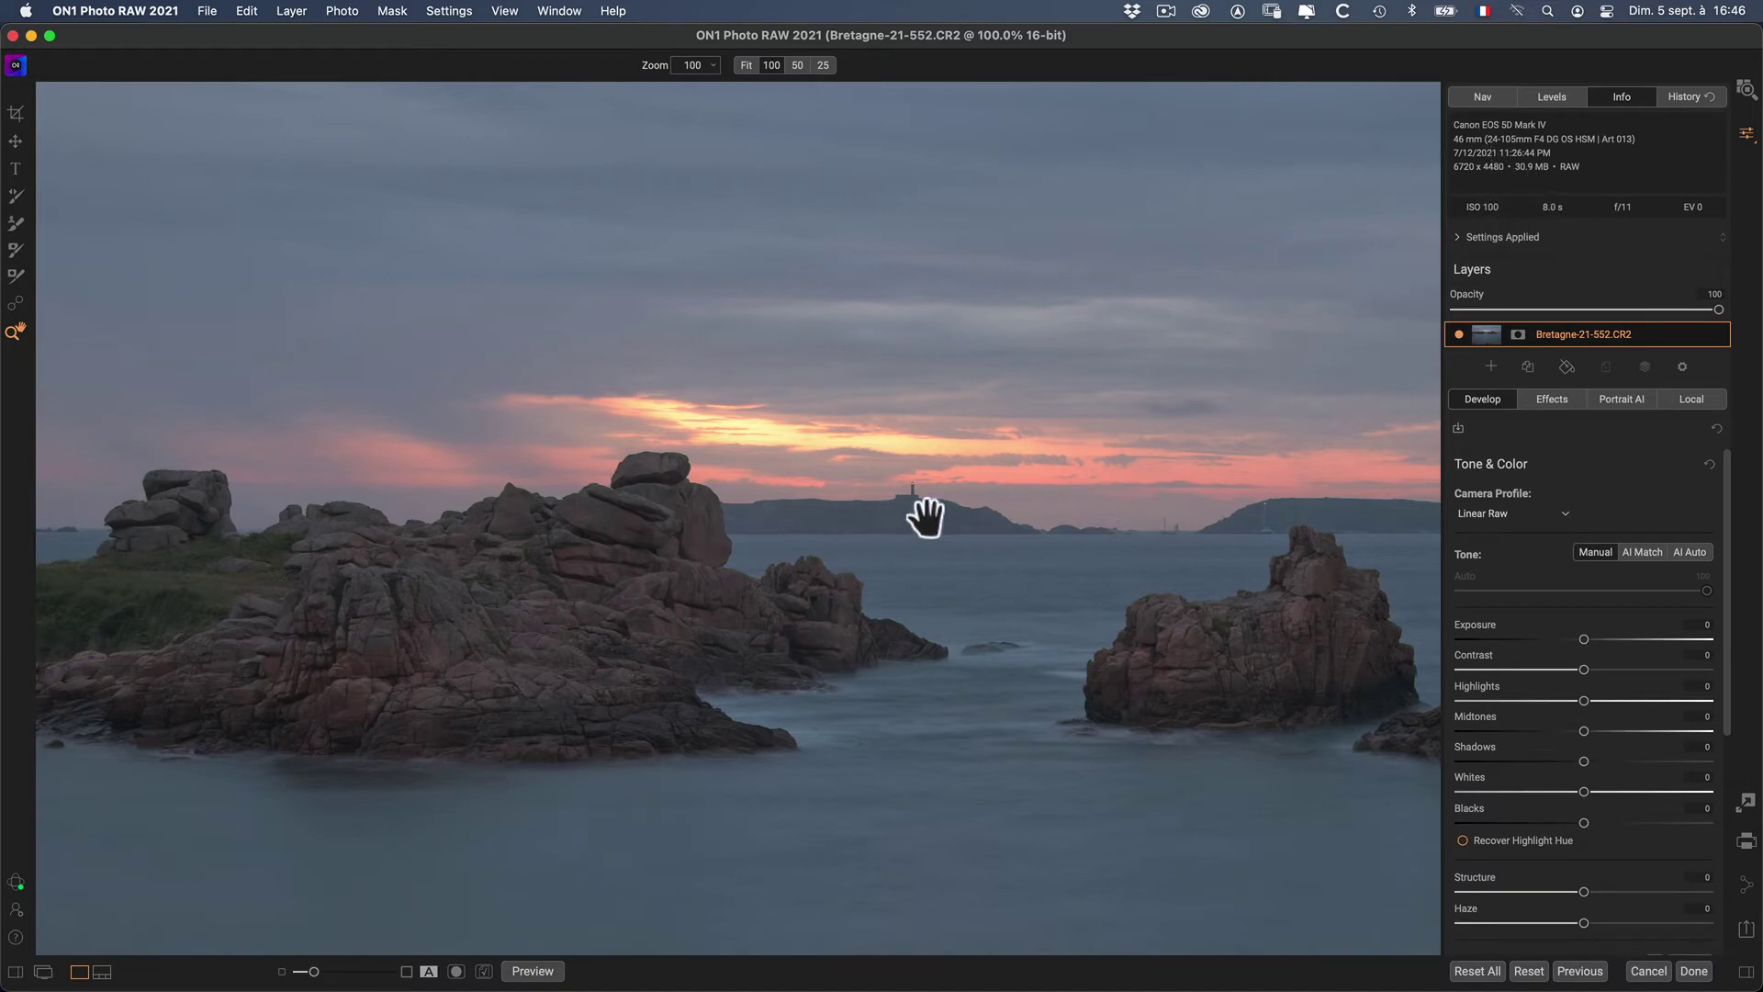
drag(918, 503, 677, 504)
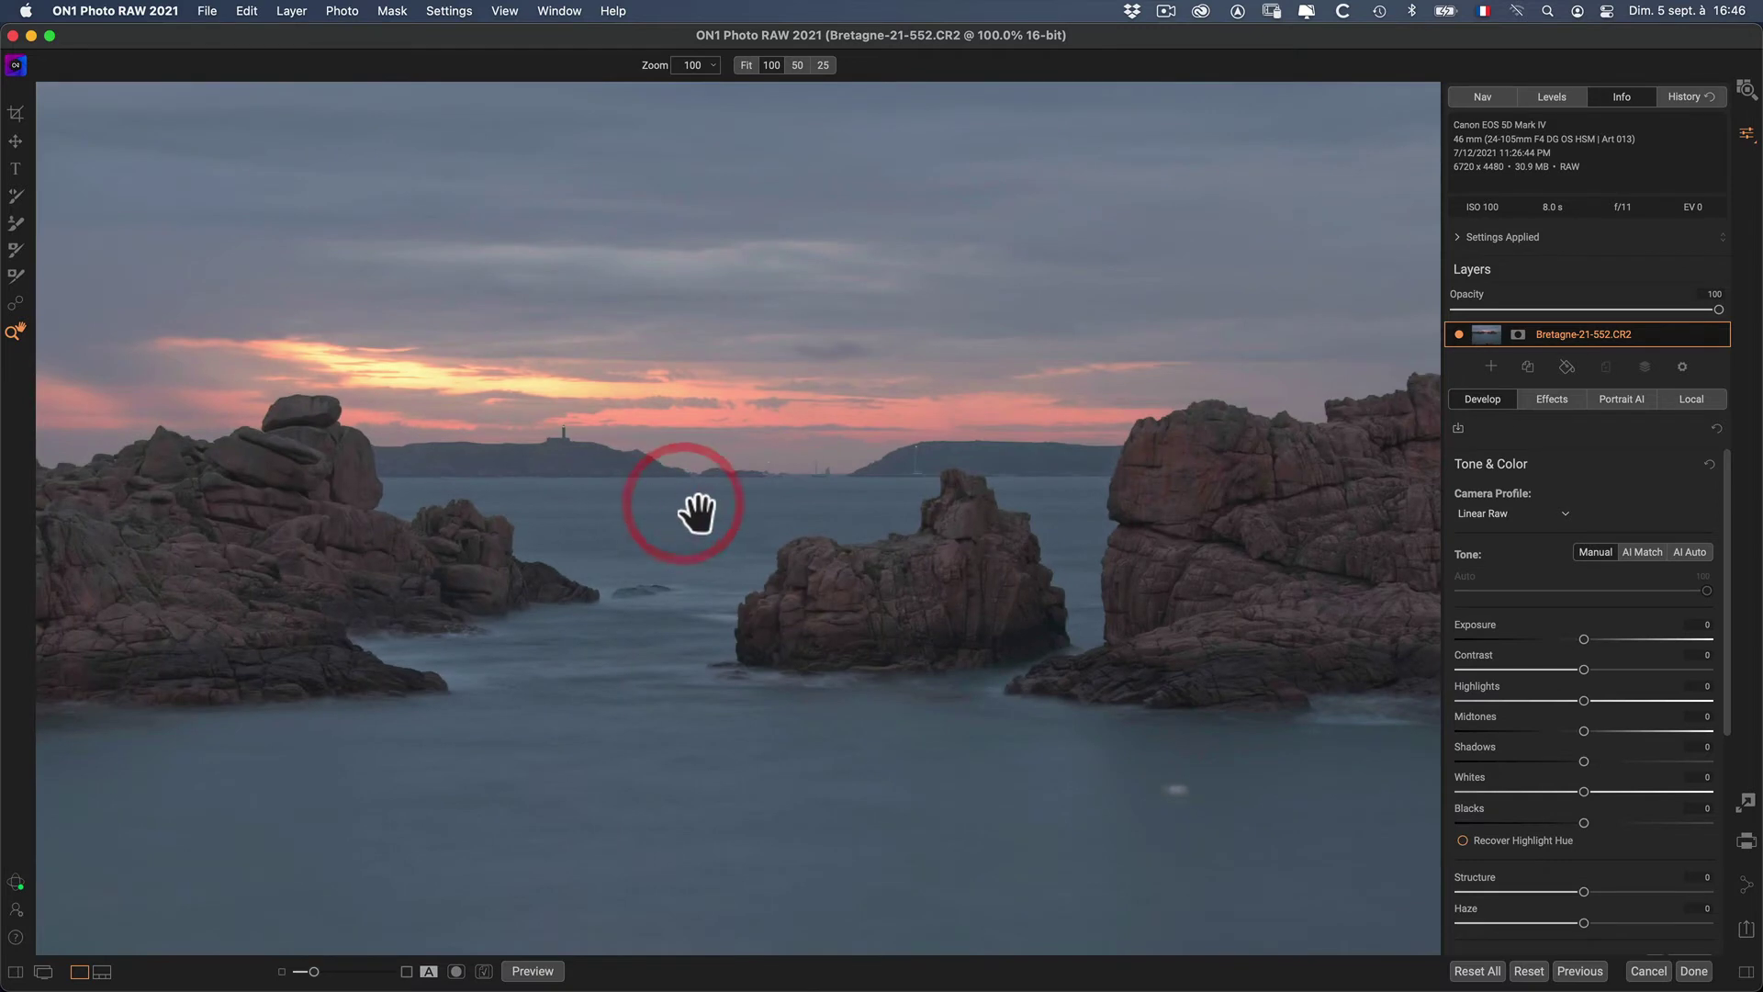
click(765, 480)
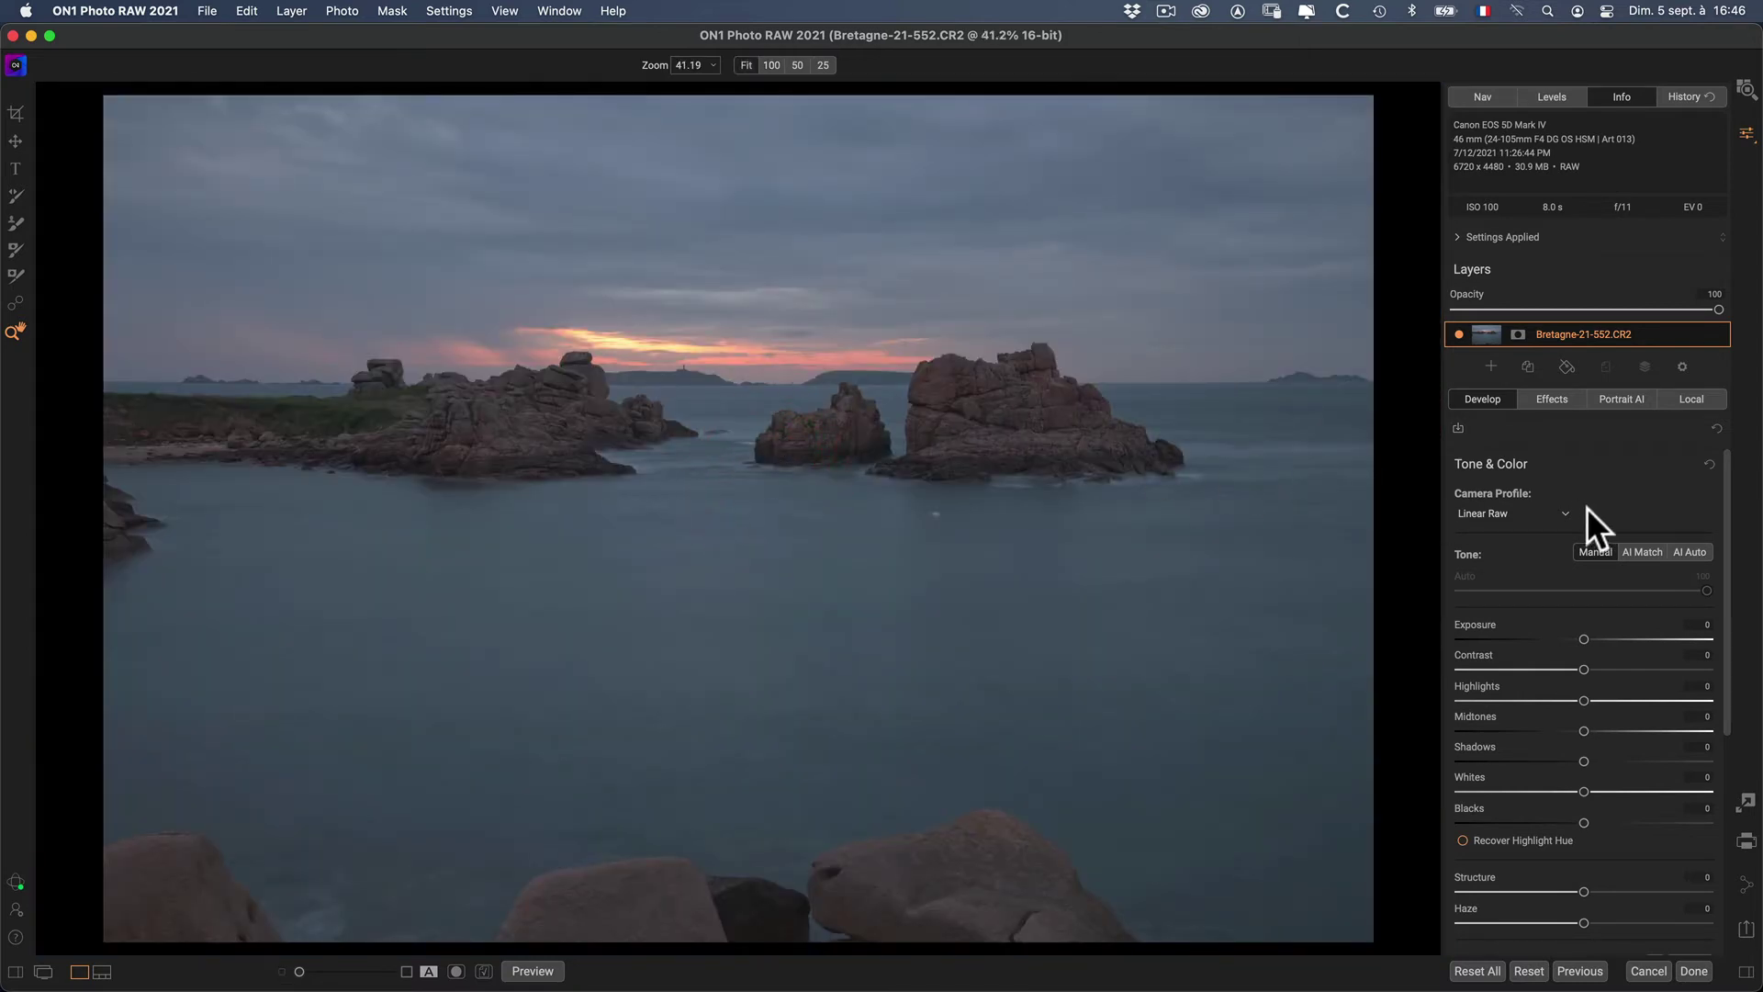
Step: Set Exposure to 0.05 and Whites to 2 while checking the sunset clouds at 100% zoom
scroll(1731, 524, down, 1)
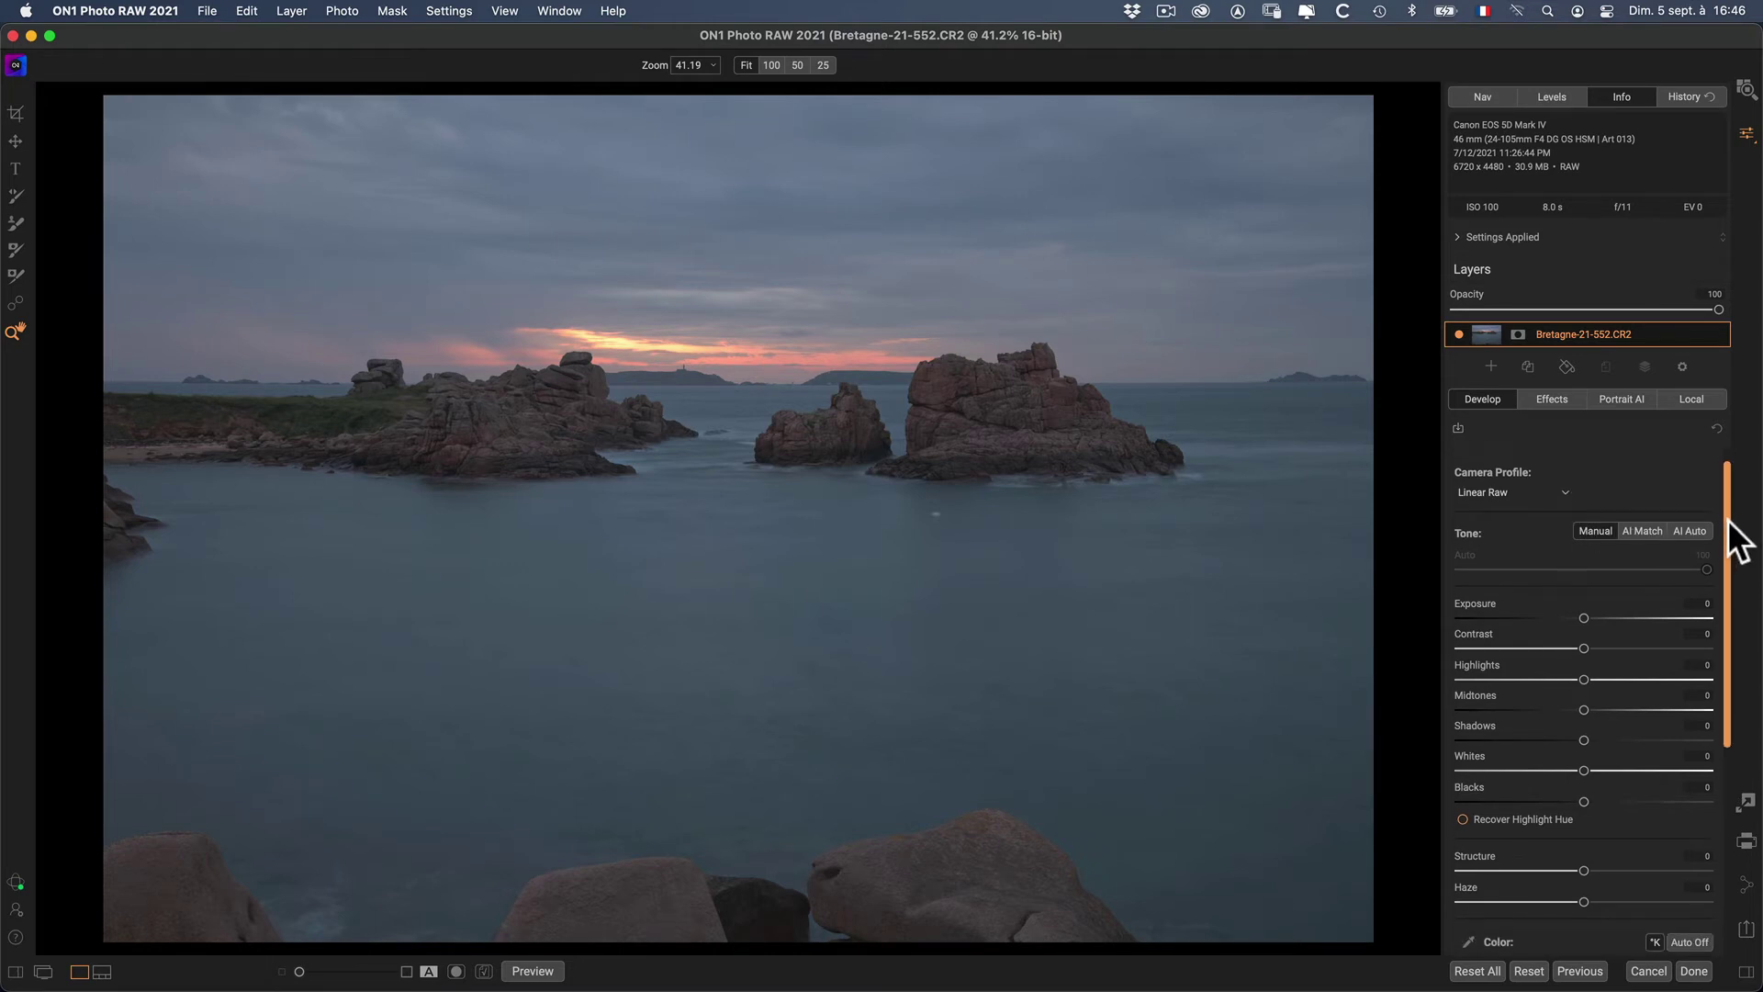
drag(1728, 520, 1728, 529)
drag(1583, 598, 1582, 598)
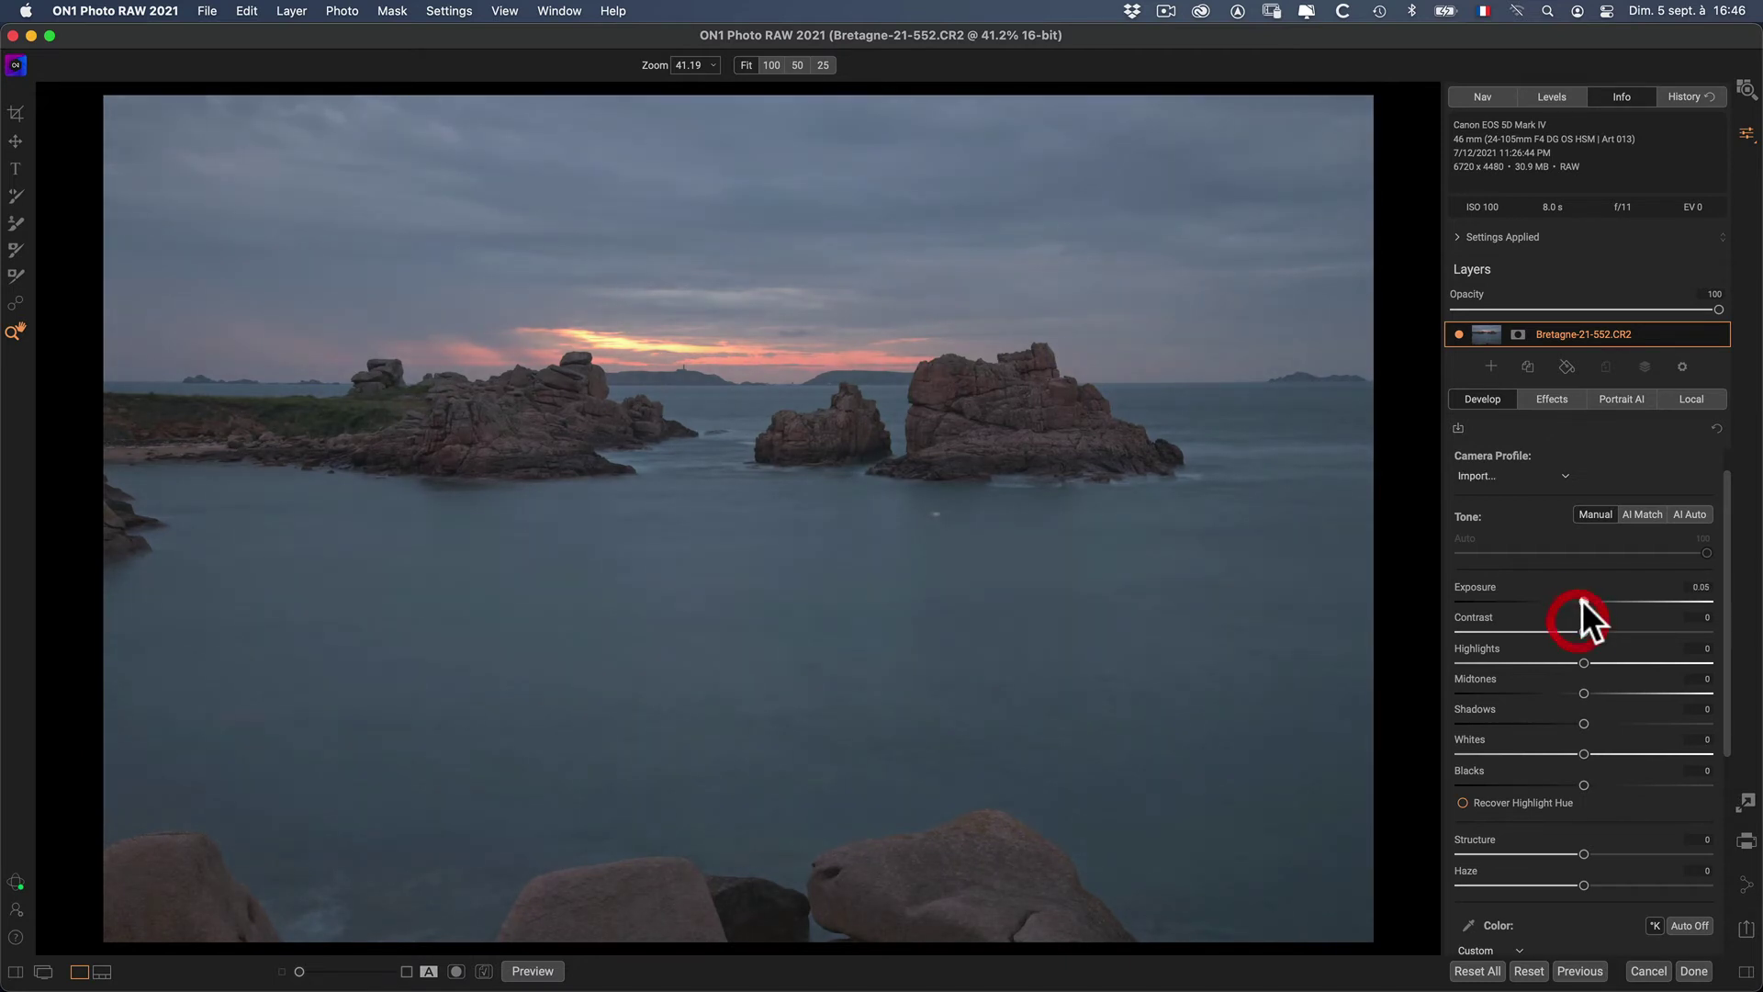
click(1580, 750)
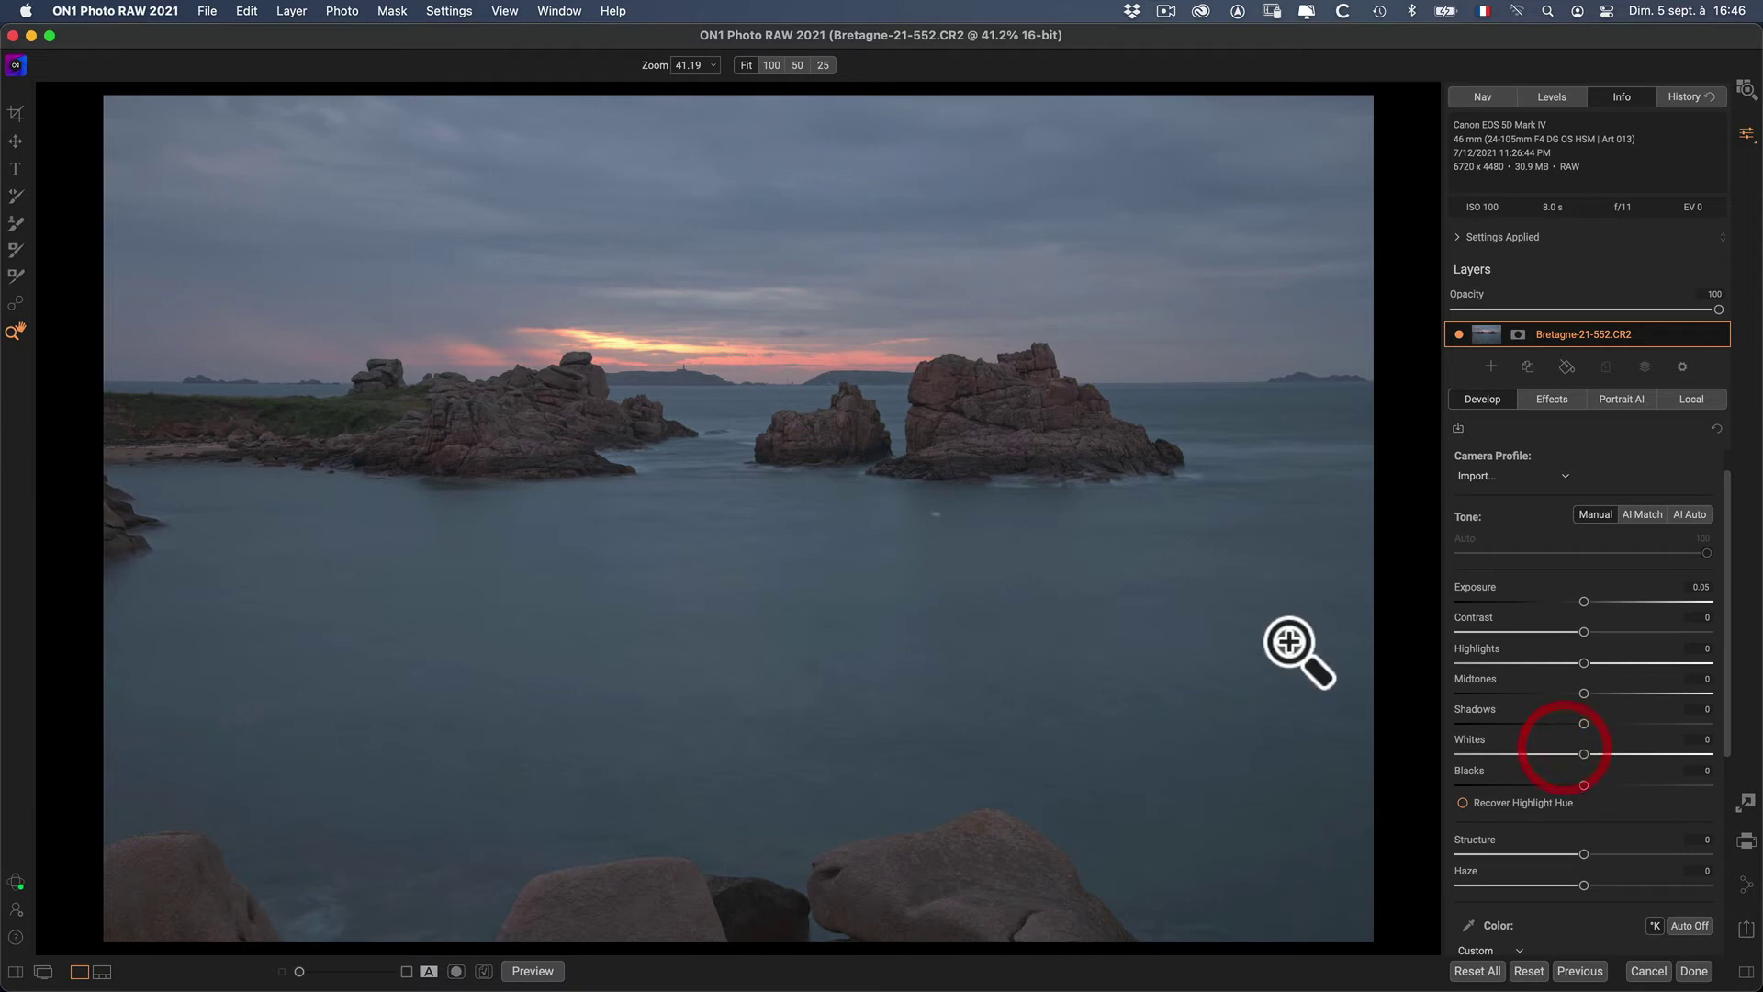
click(667, 349)
drag(799, 441, 964, 579)
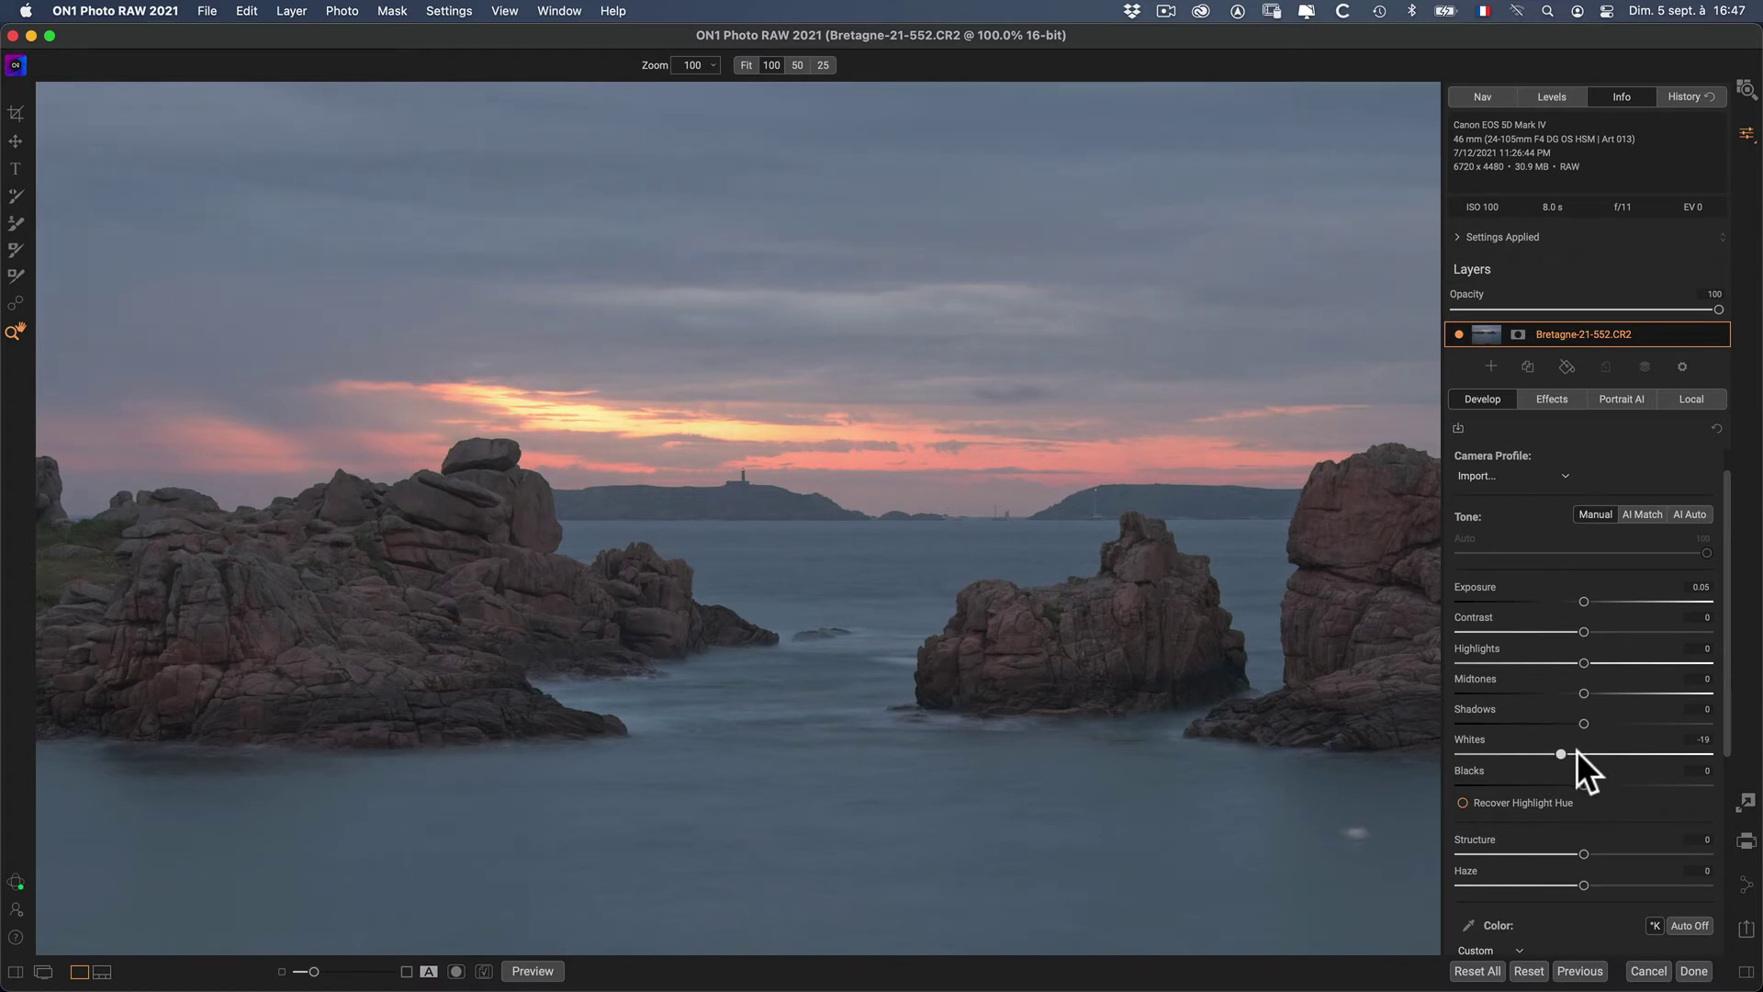
mouse_move(1578, 751)
mouse_down()
mouse_move(1607, 747)
mouse_move(1586, 749)
mouse_up()
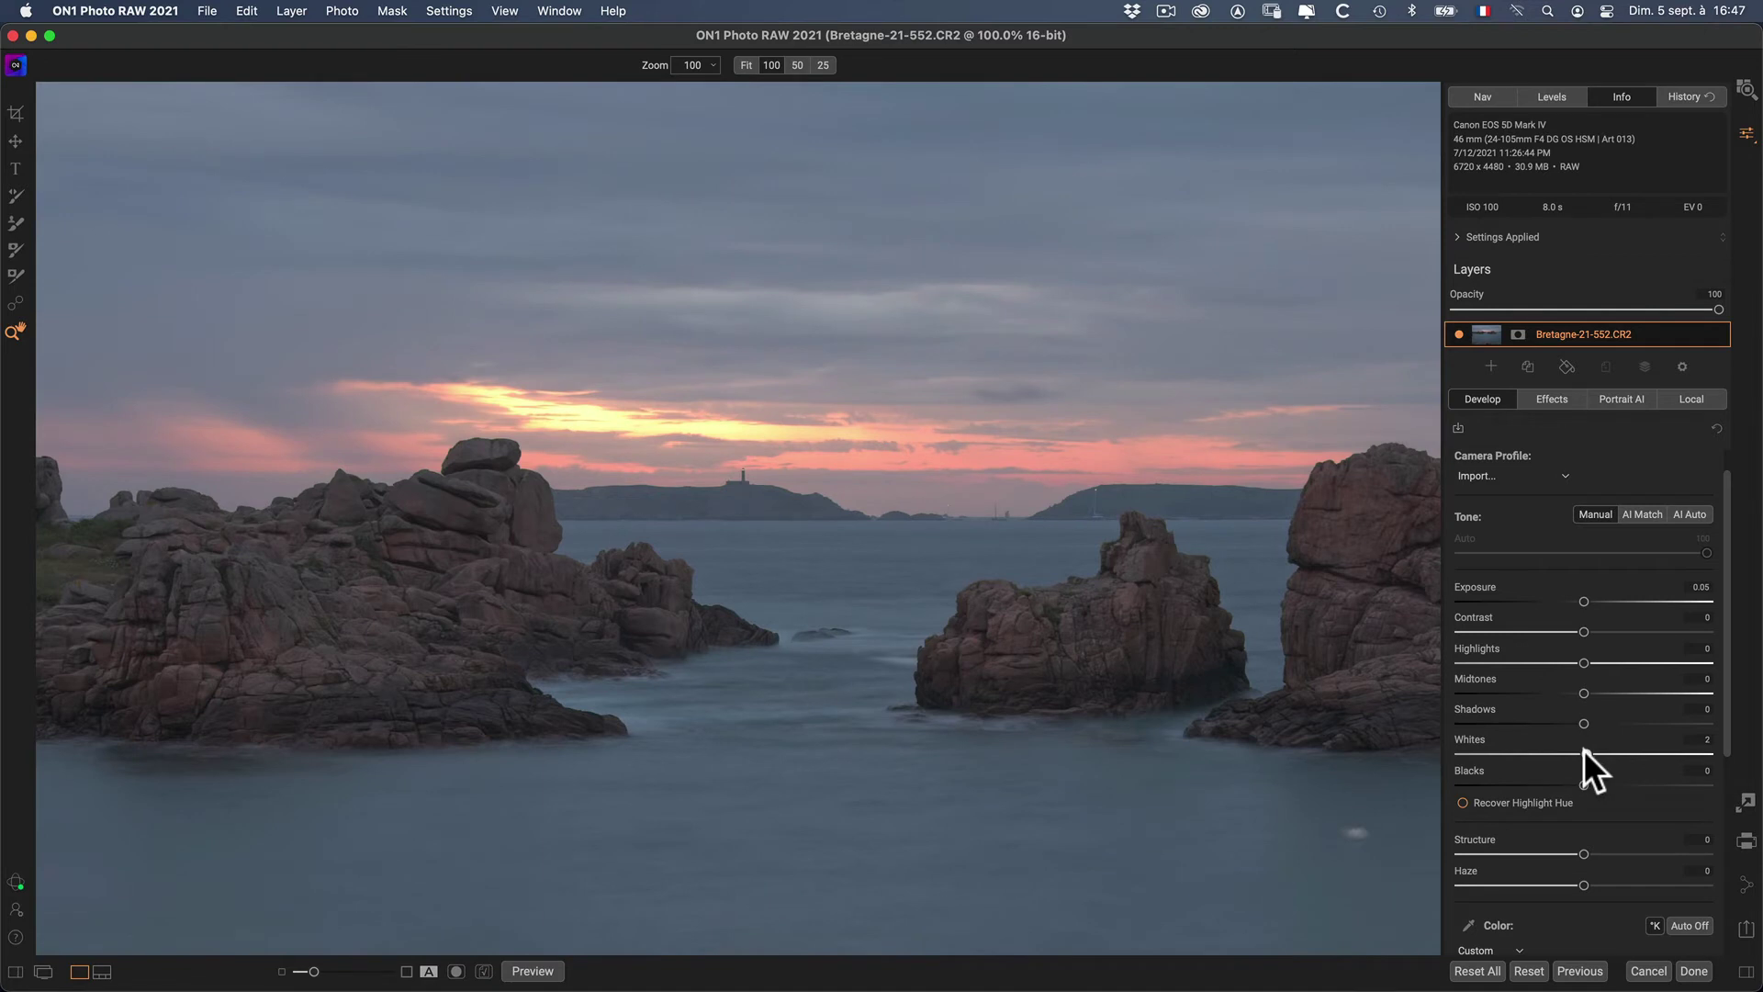
click(1582, 752)
Step: Adjust the tone with Highlights at -40, Contrast at 28, Structure at 28 and Blacks at -18
drag(1583, 660, 1538, 658)
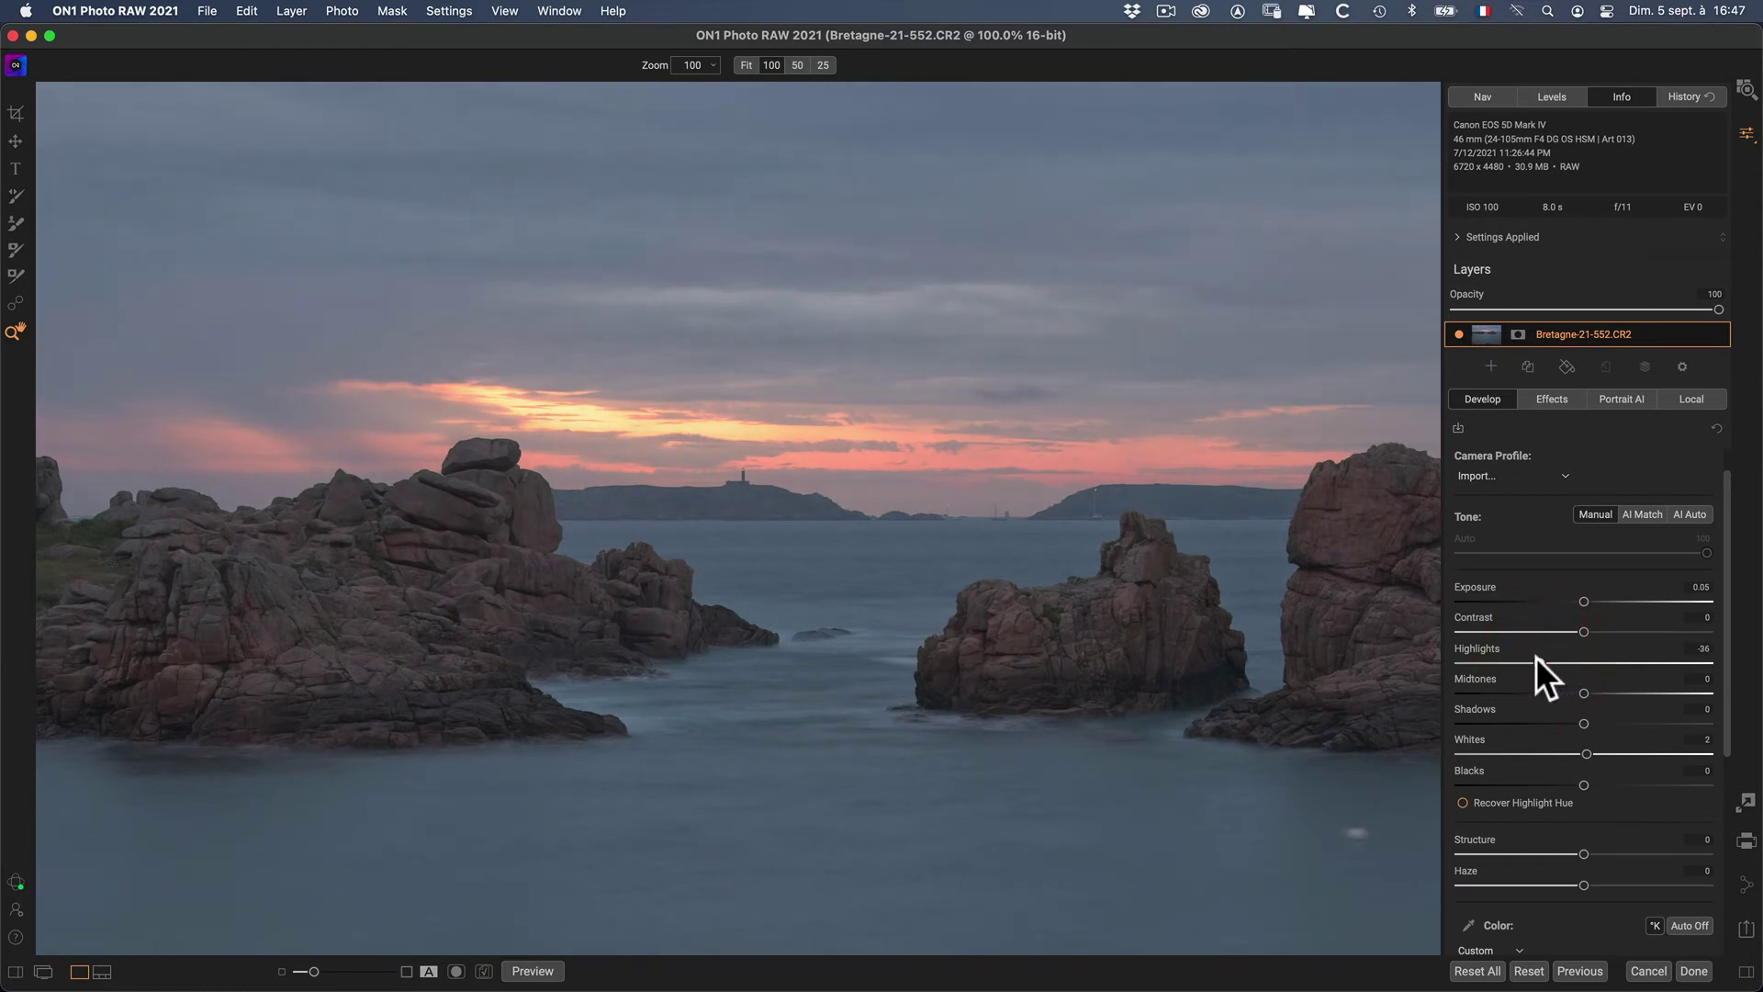
click(1613, 626)
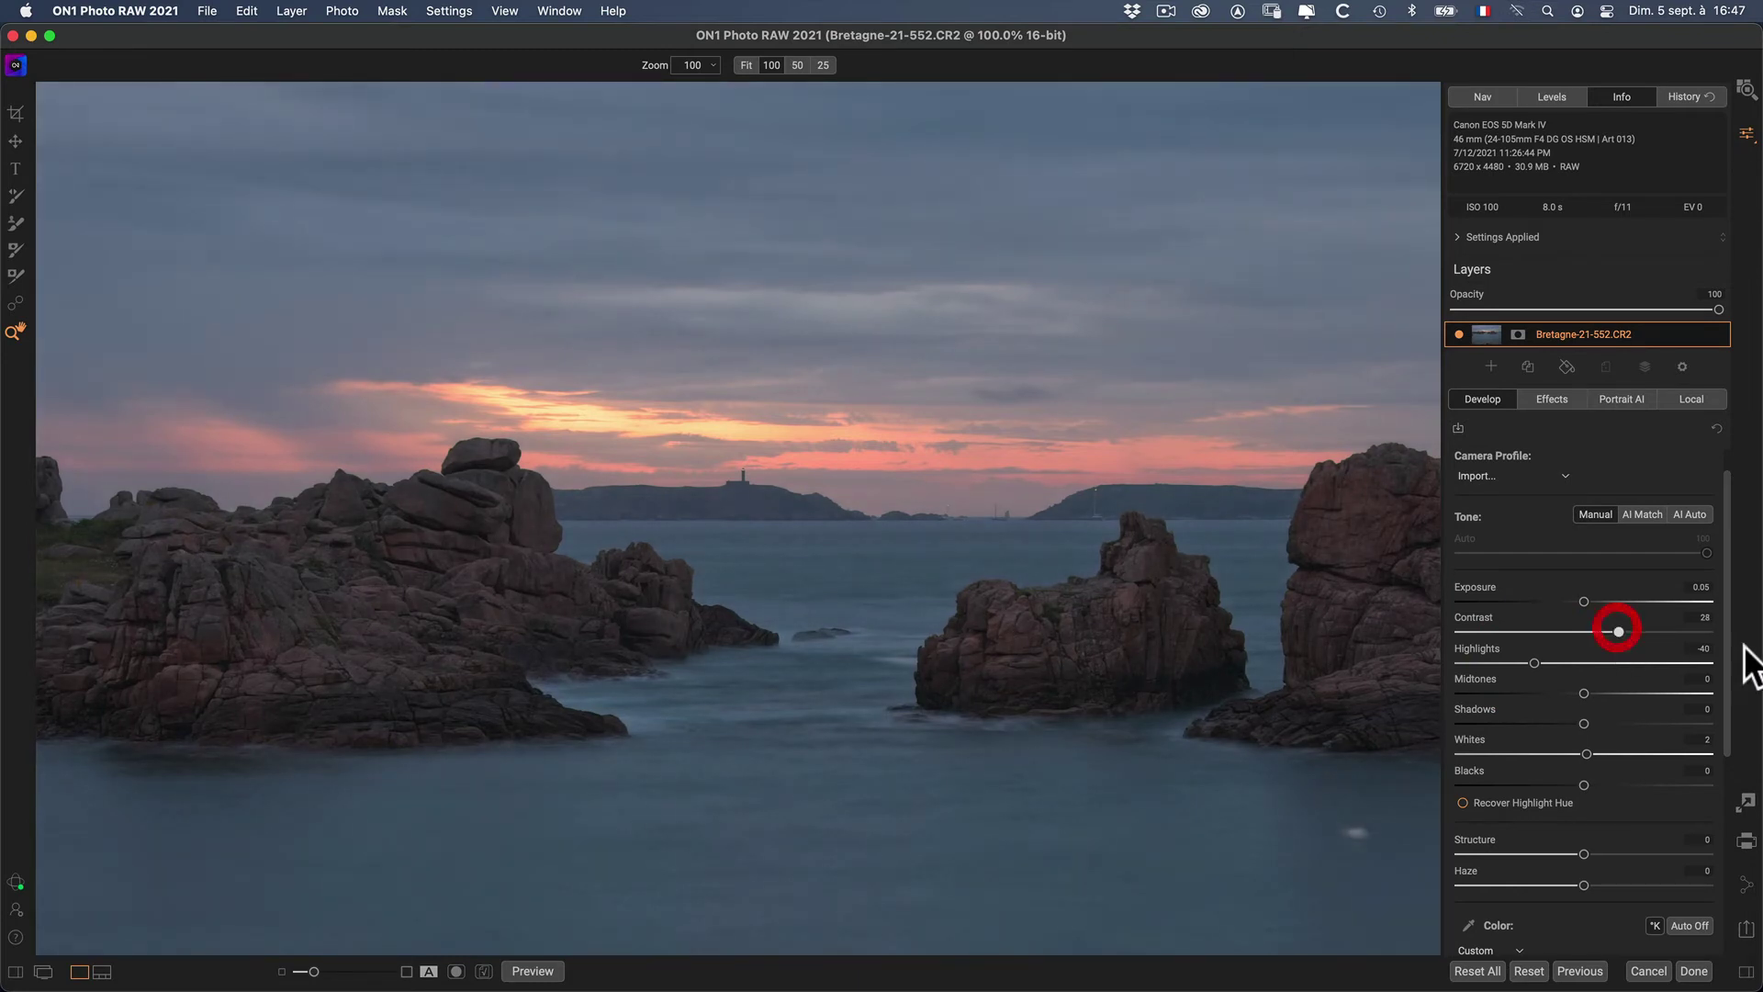
drag(1724, 642, 1710, 709)
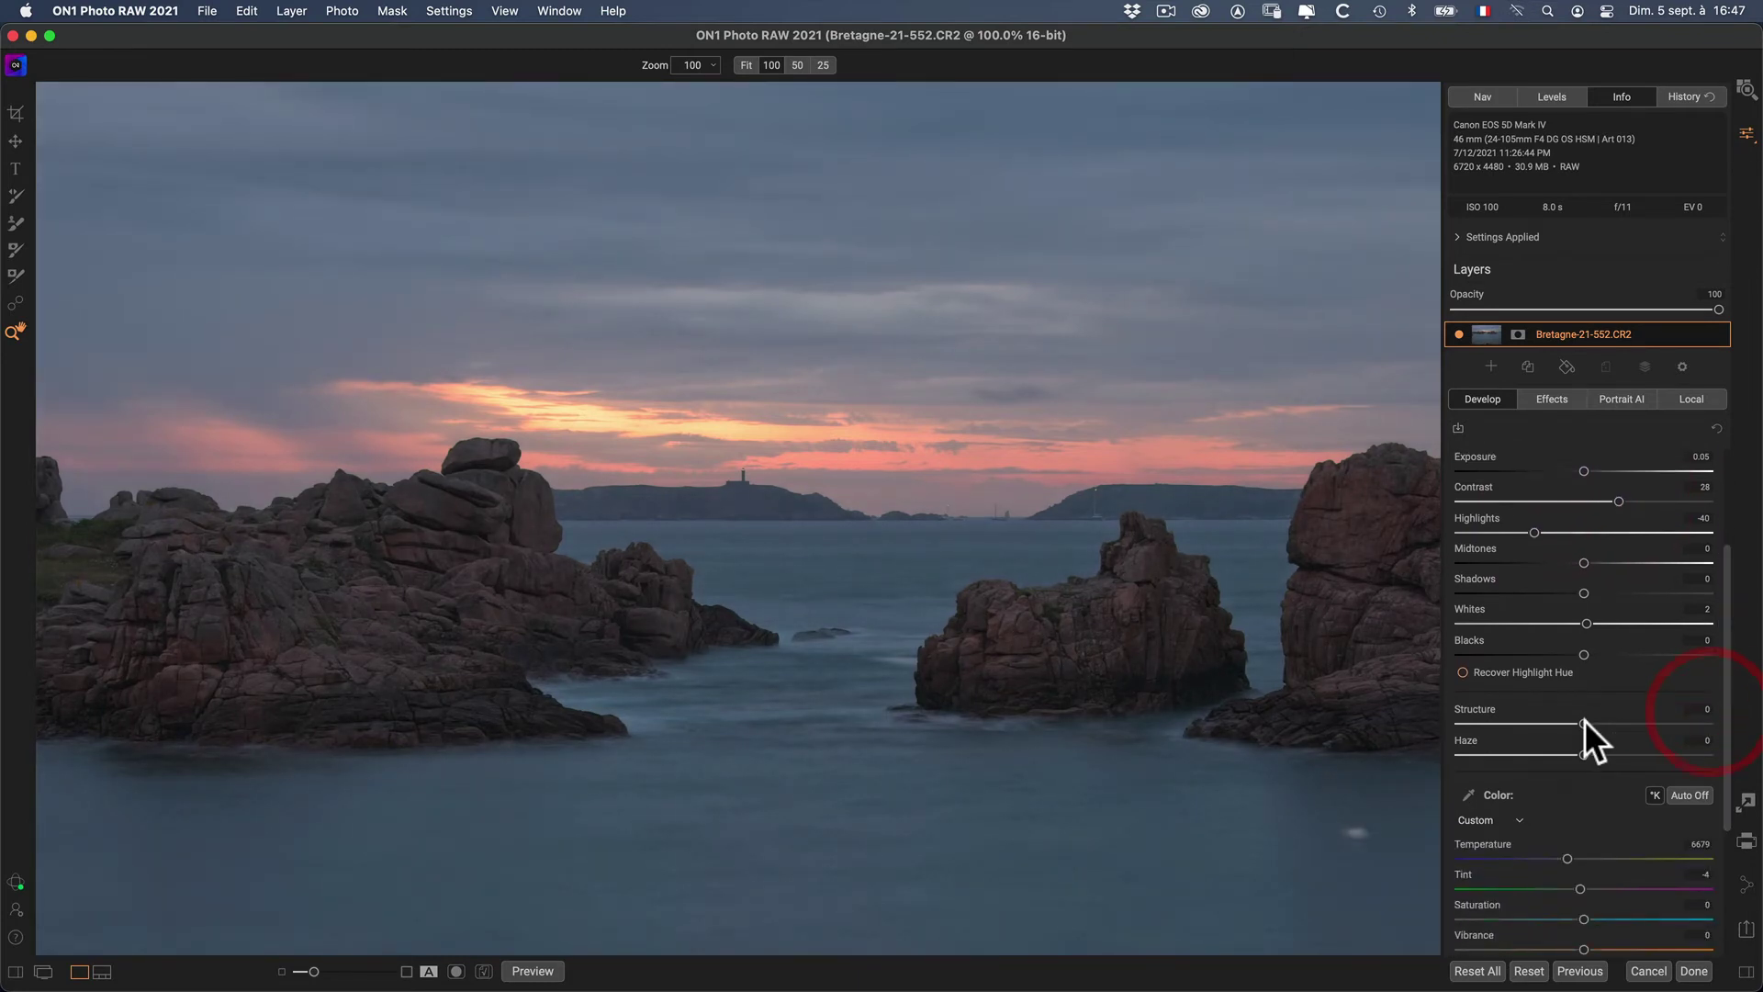
click(1614, 724)
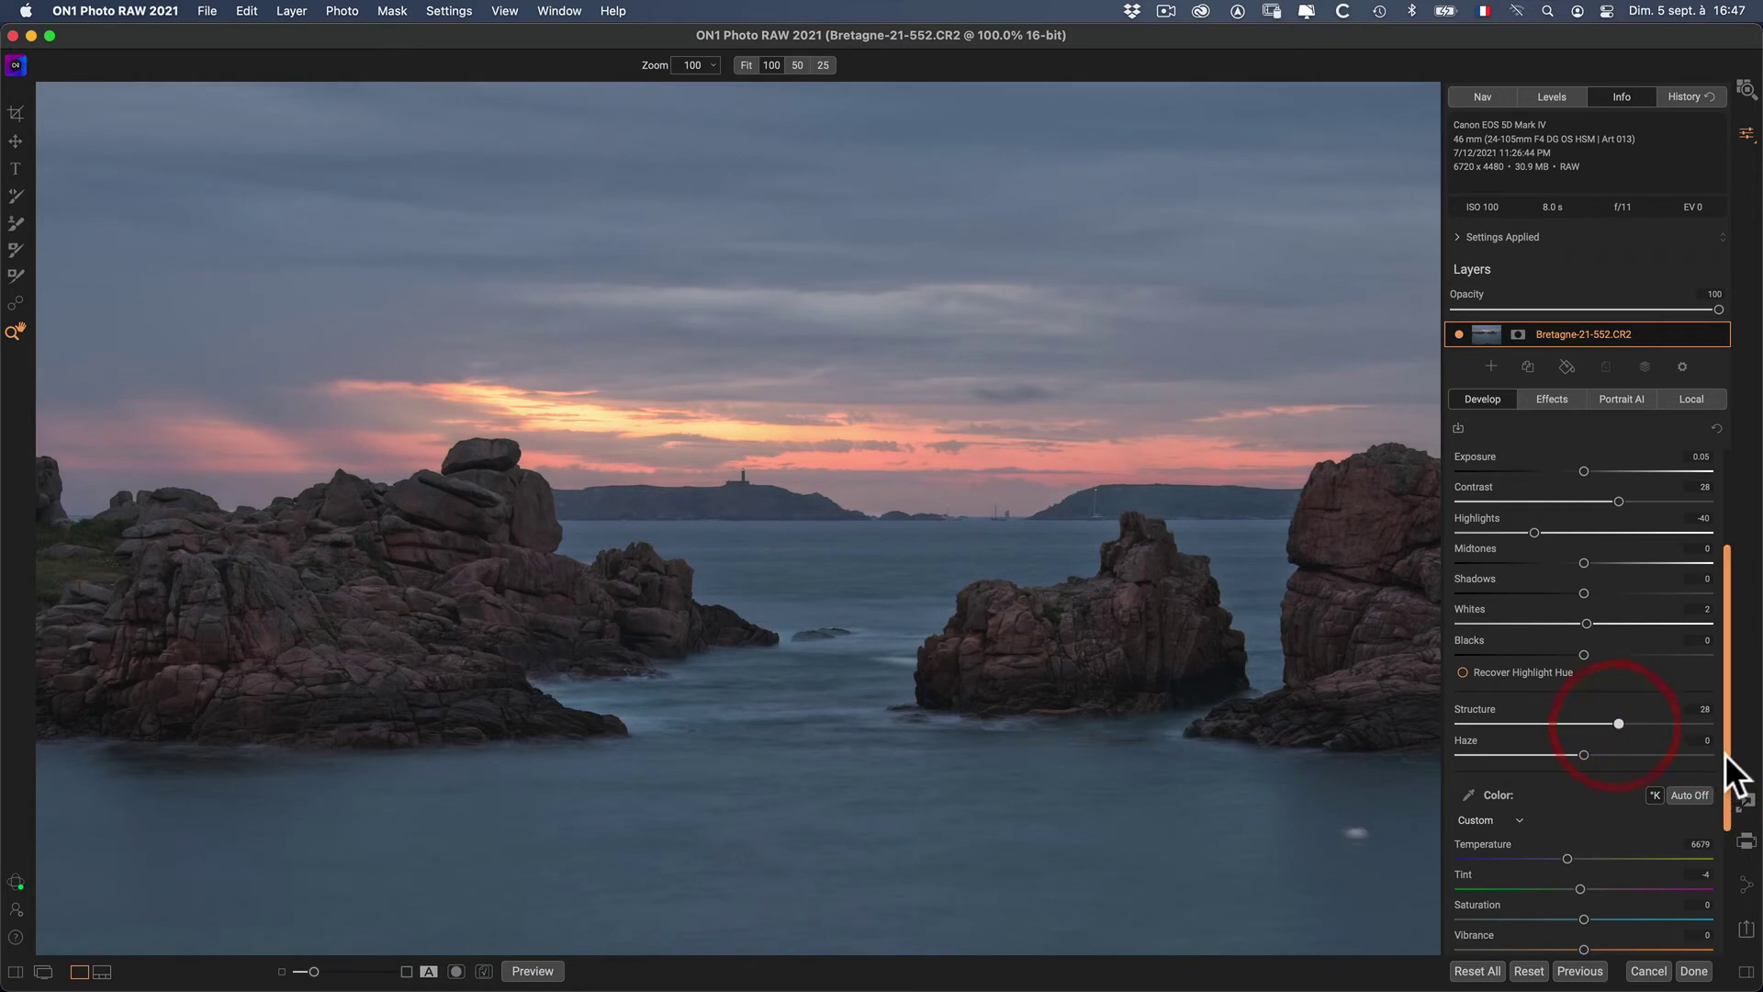
drag(1726, 753, 1725, 763)
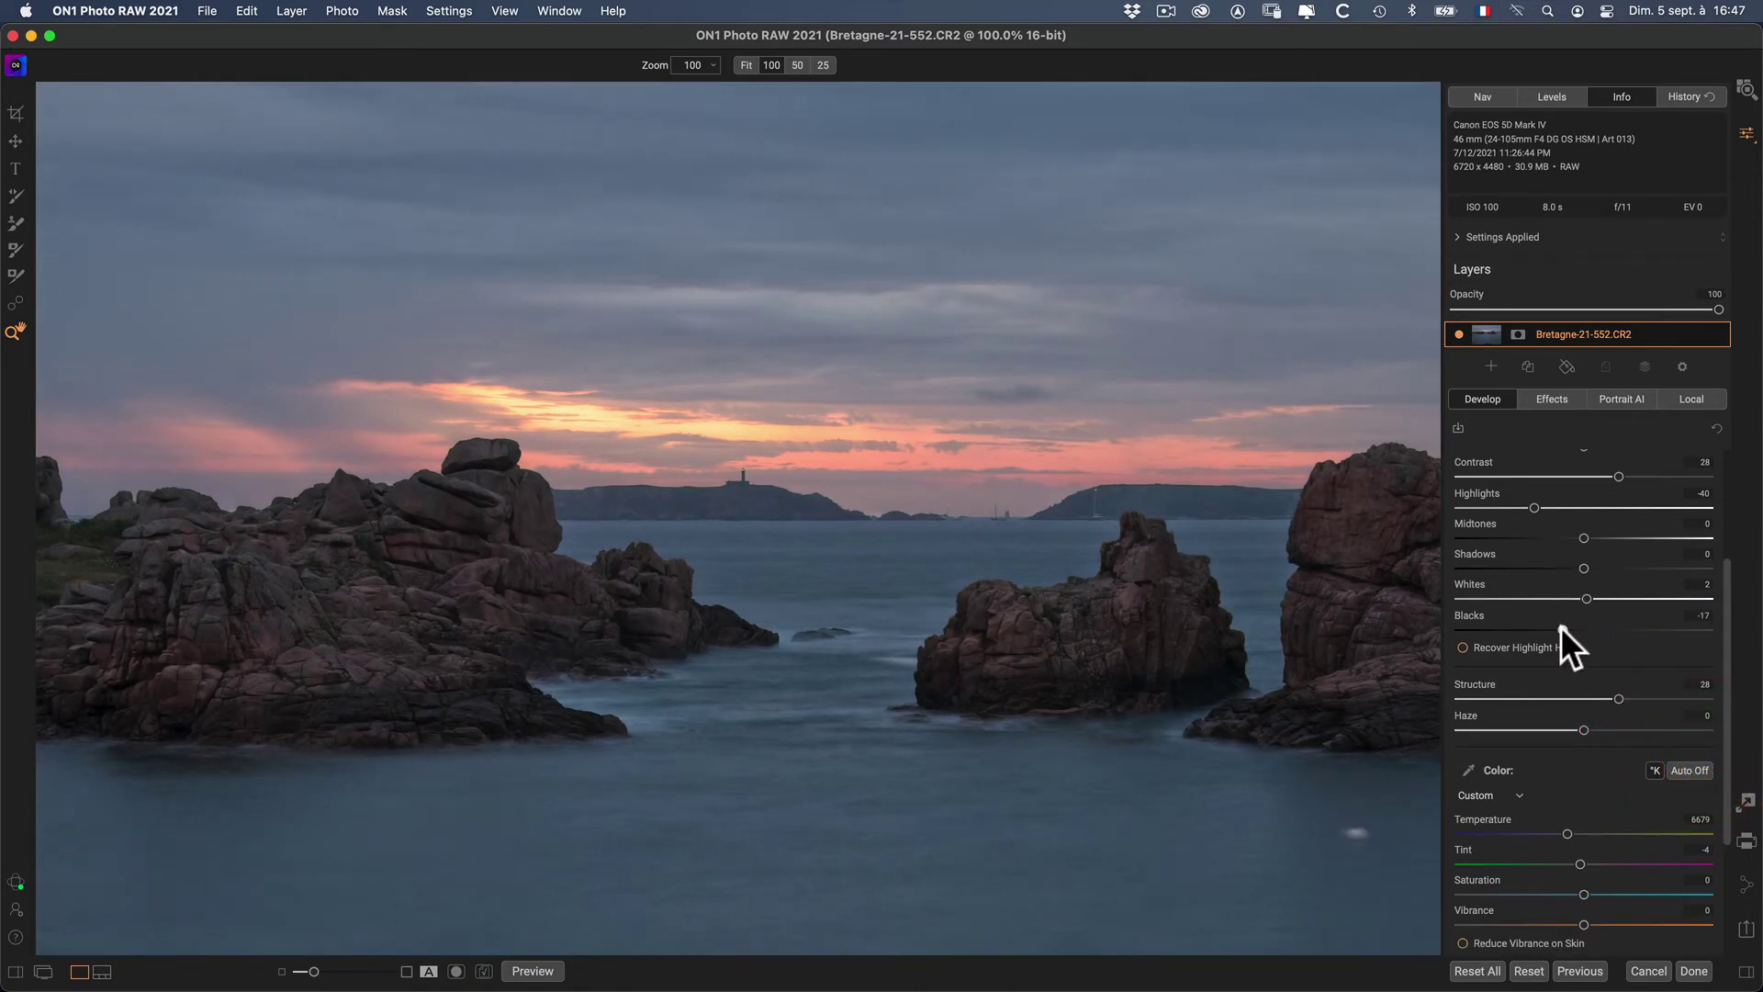
drag(1563, 626, 1560, 626)
Step: Strengthen the photo's colors by setting Vibrance to 21 and Saturation to 13
drag(1725, 605, 1714, 680)
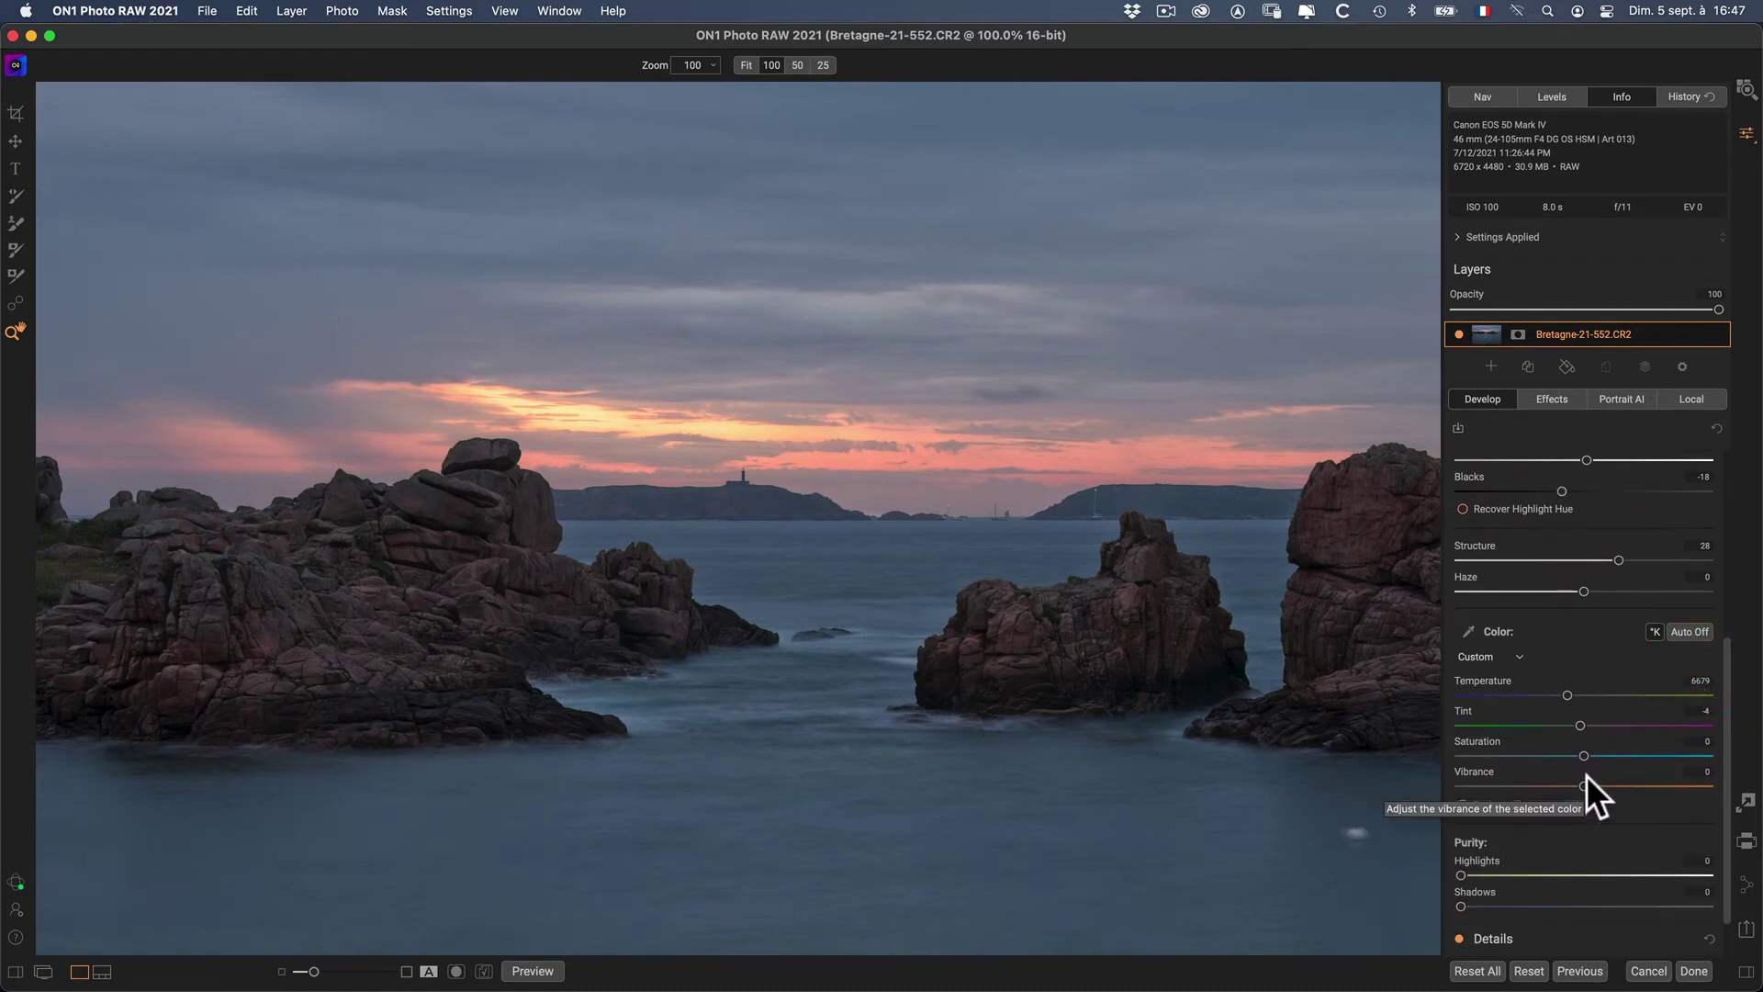
drag(1584, 781, 1597, 782)
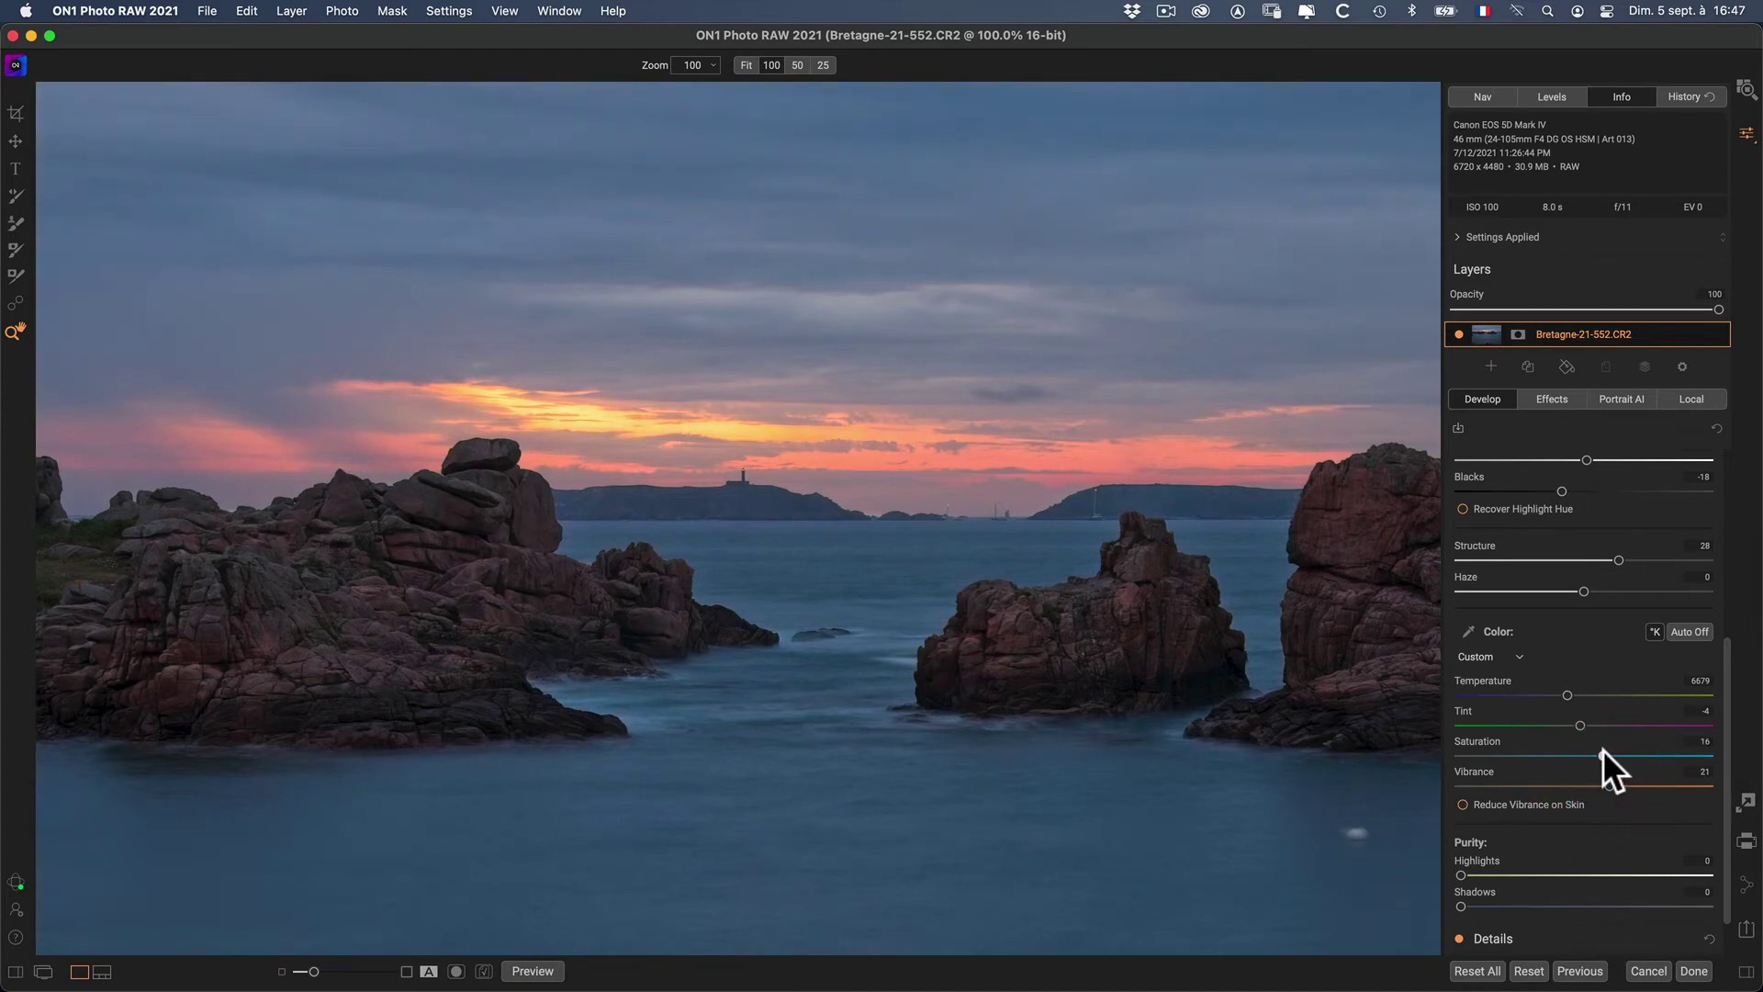
click(1598, 751)
Step: Compare the whole edited photo with the original in a split before/after view, sweeping the divider across the image
drag(1724, 654, 1713, 530)
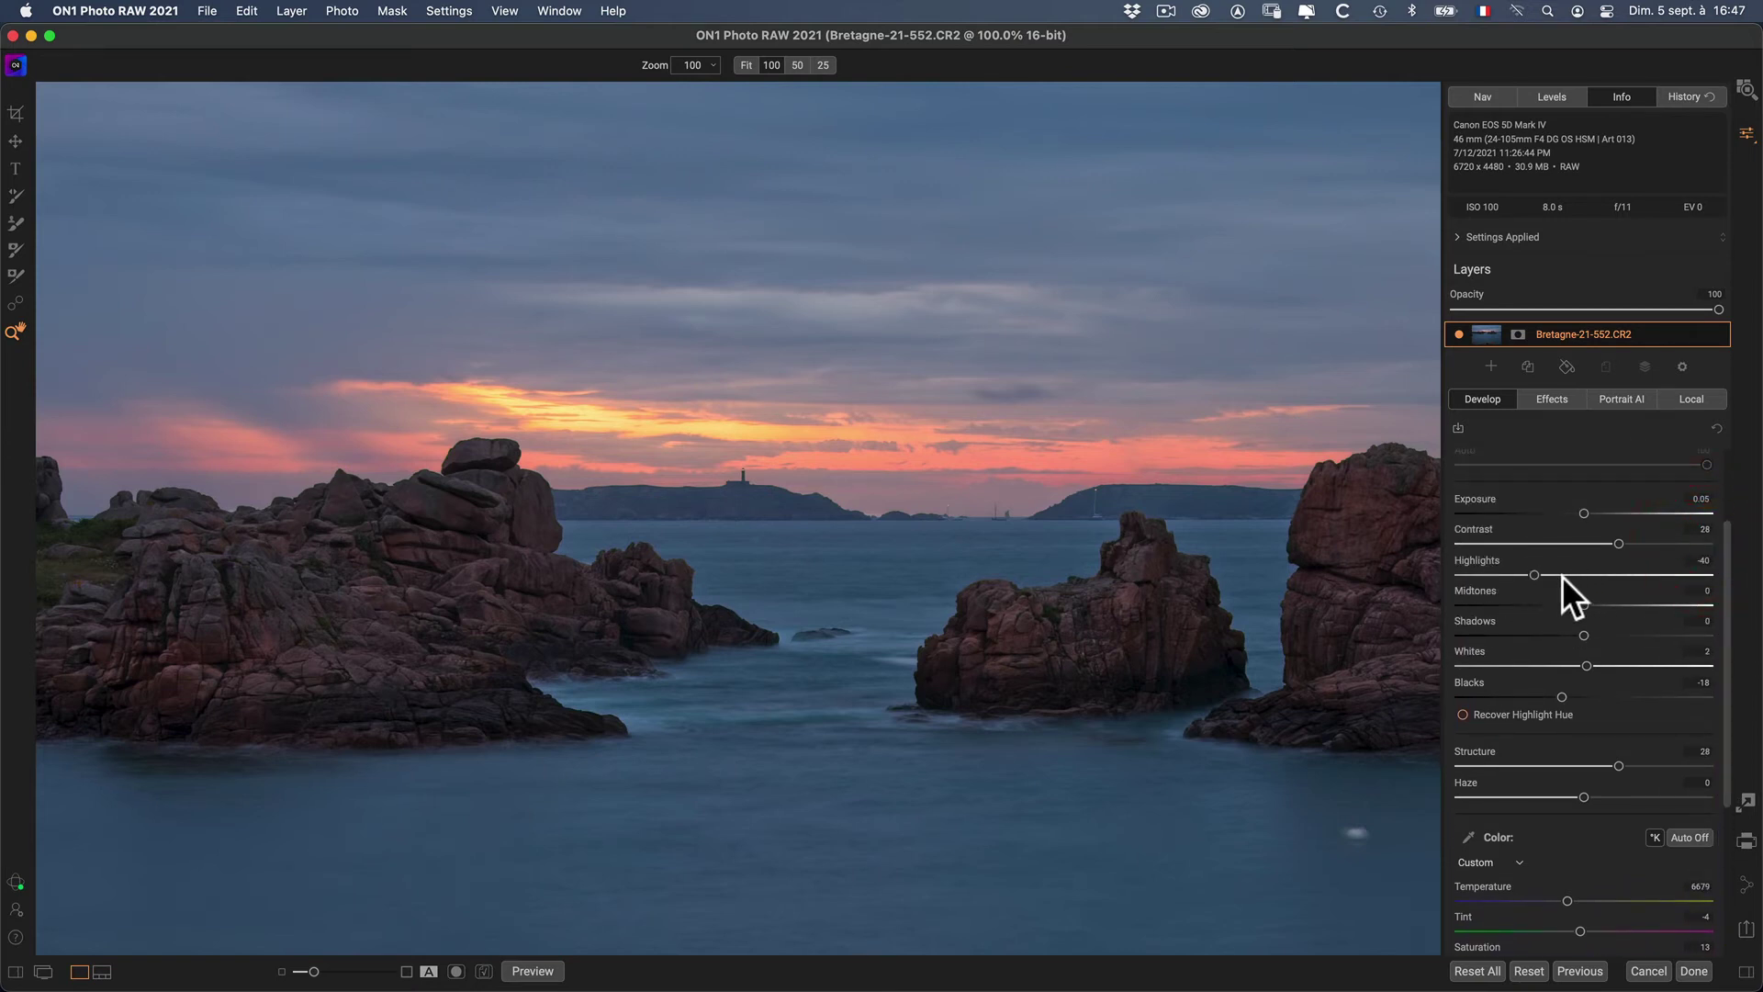
alt+click(999, 537)
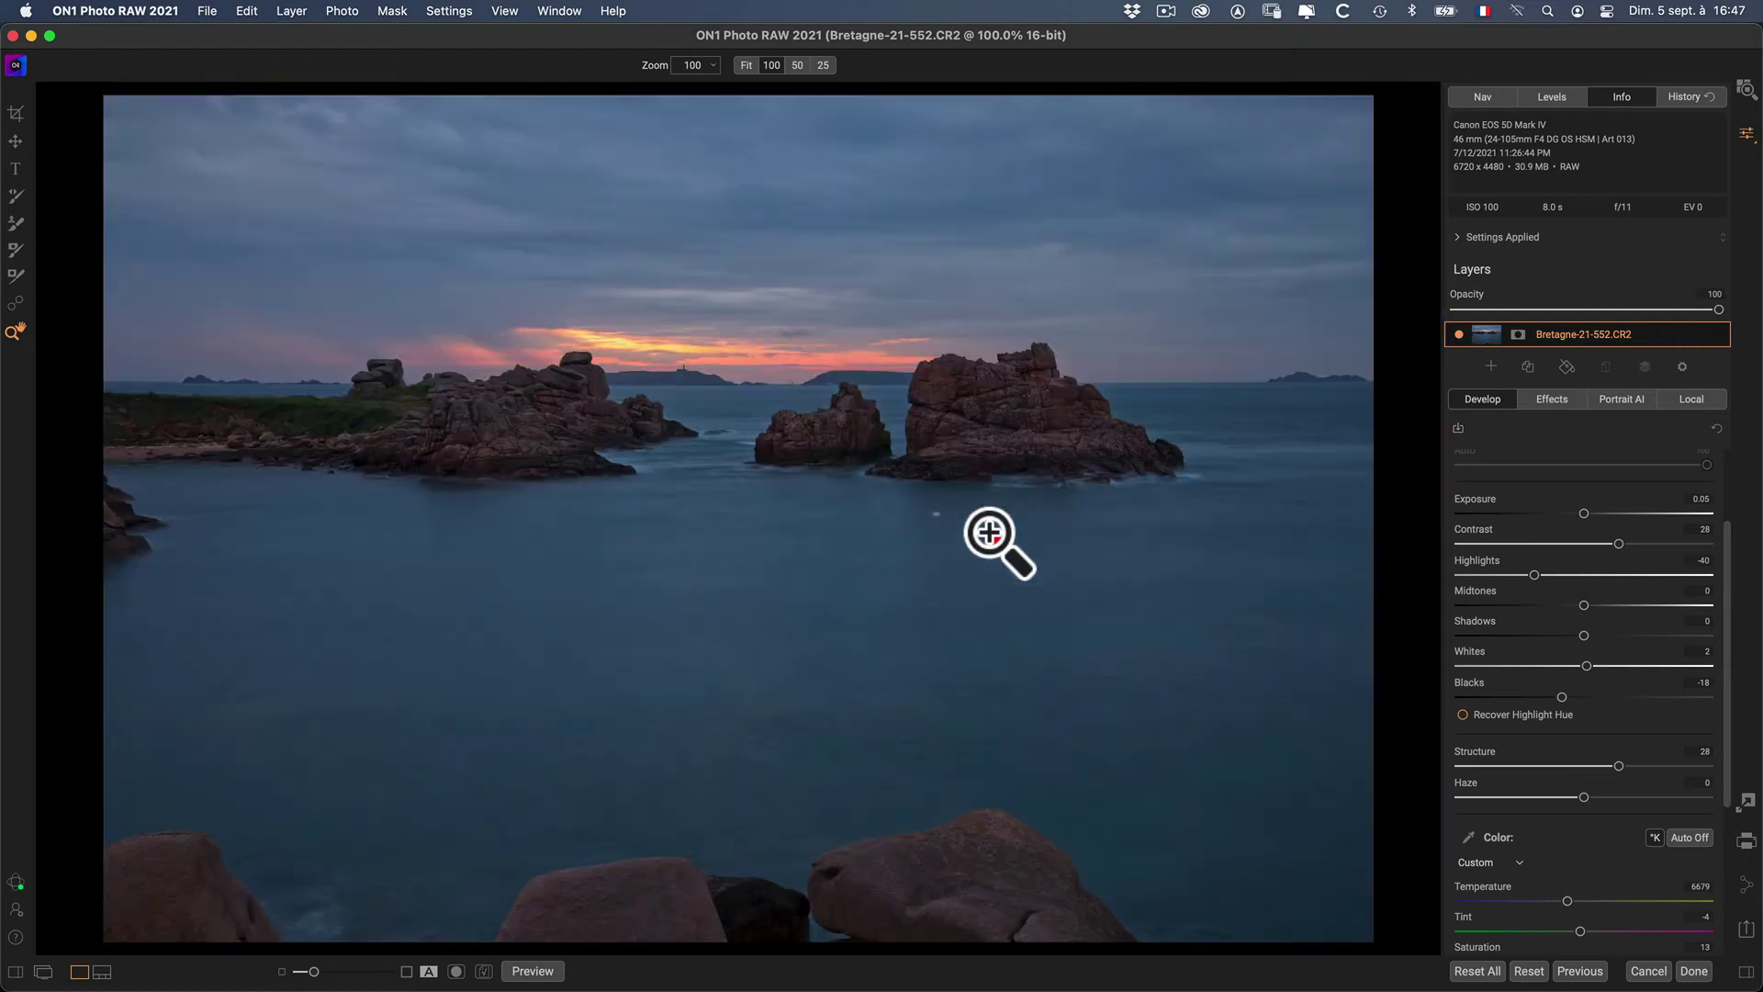
click(429, 970)
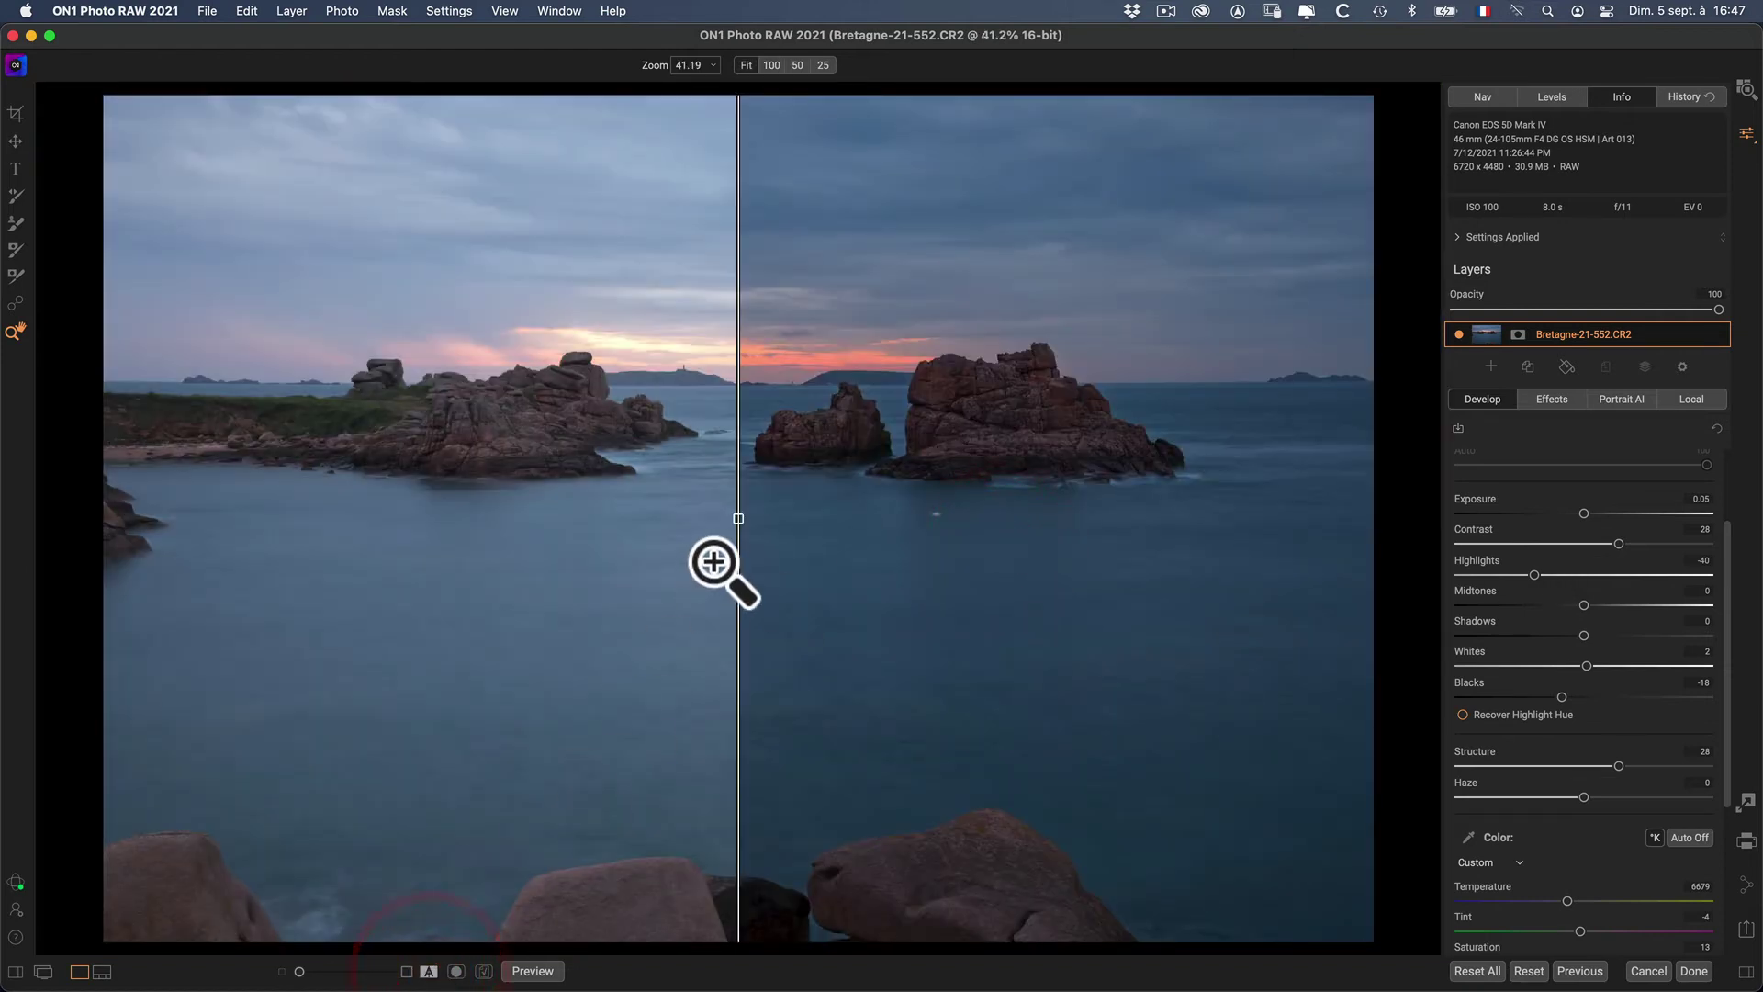
drag(739, 518, 87, 432)
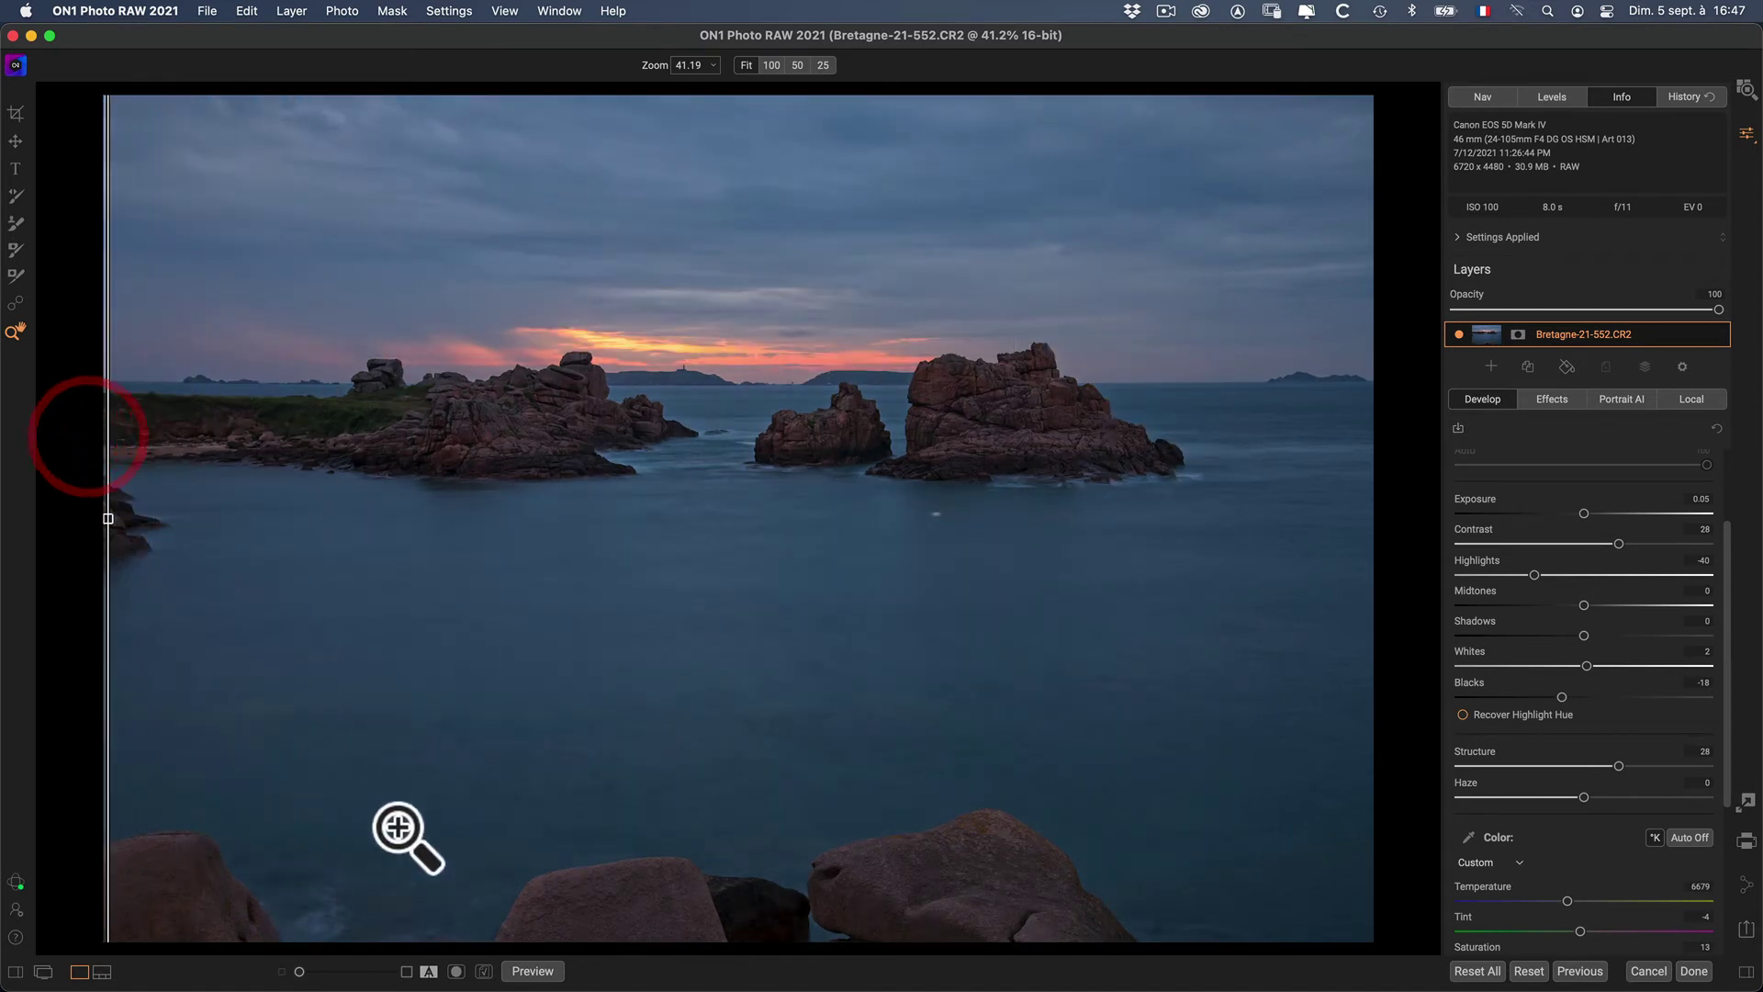
click(429, 970)
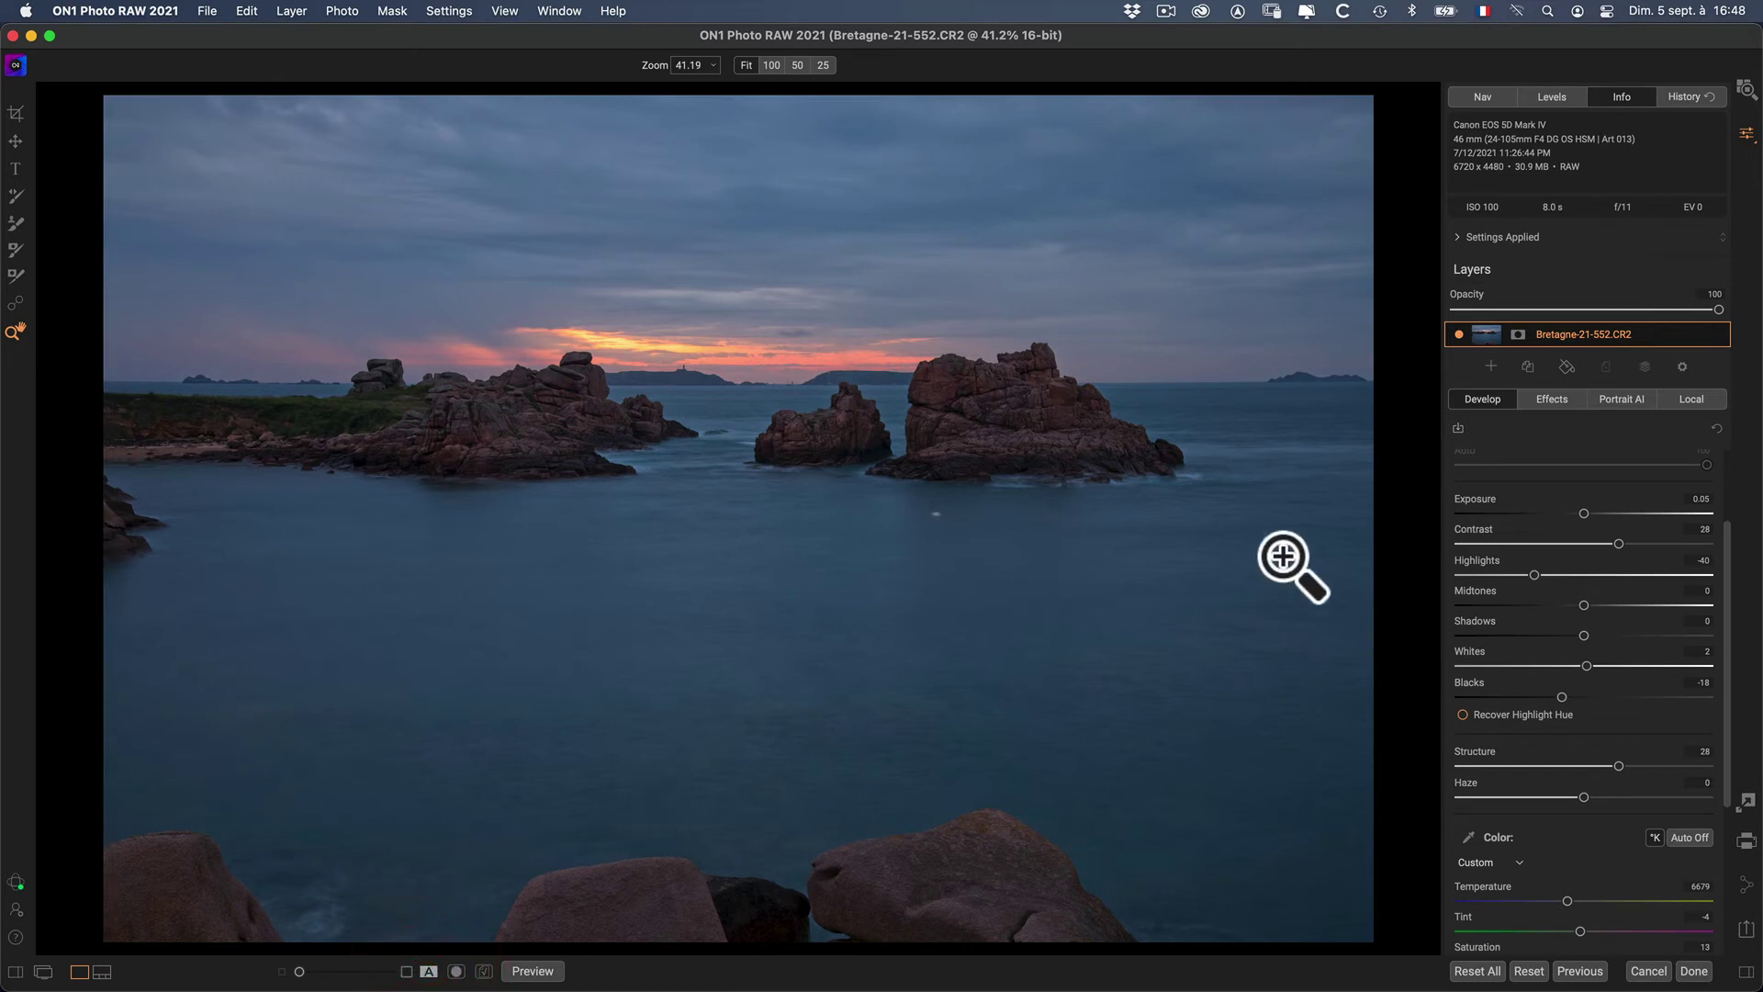
Step: Reset all Develop adjustments and apply the Camera Landscape profile
drag(1733, 523, 1732, 474)
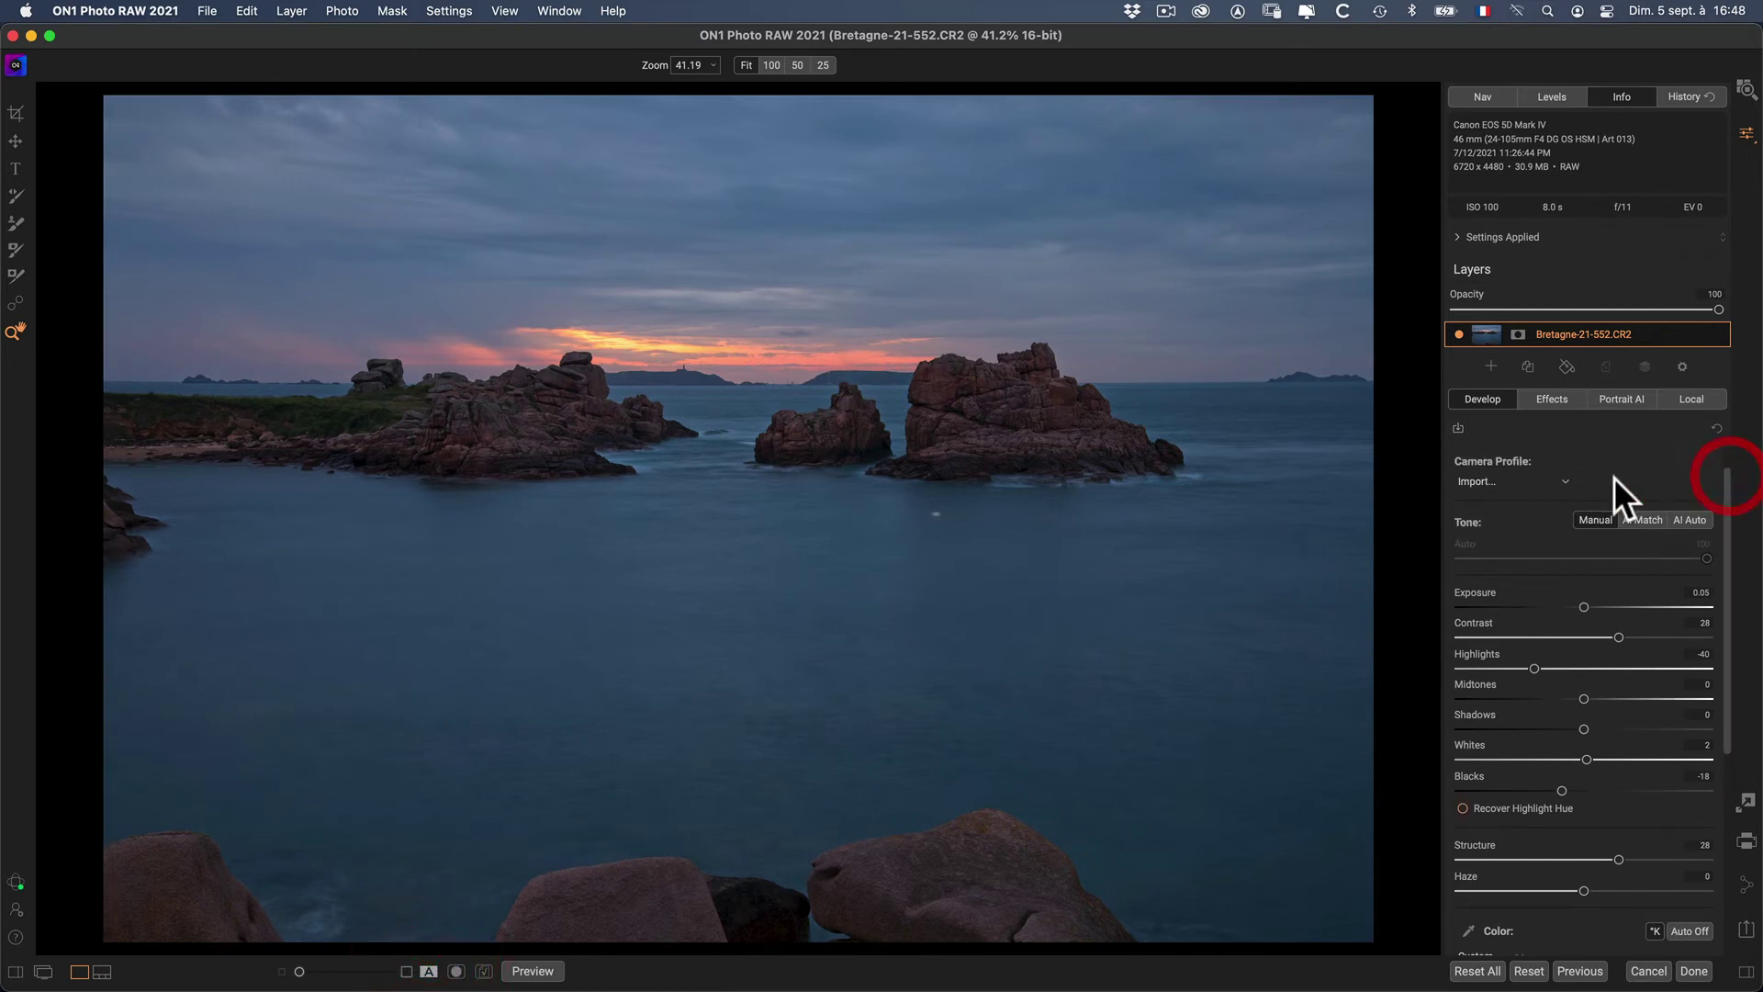
click(1716, 428)
click(1561, 481)
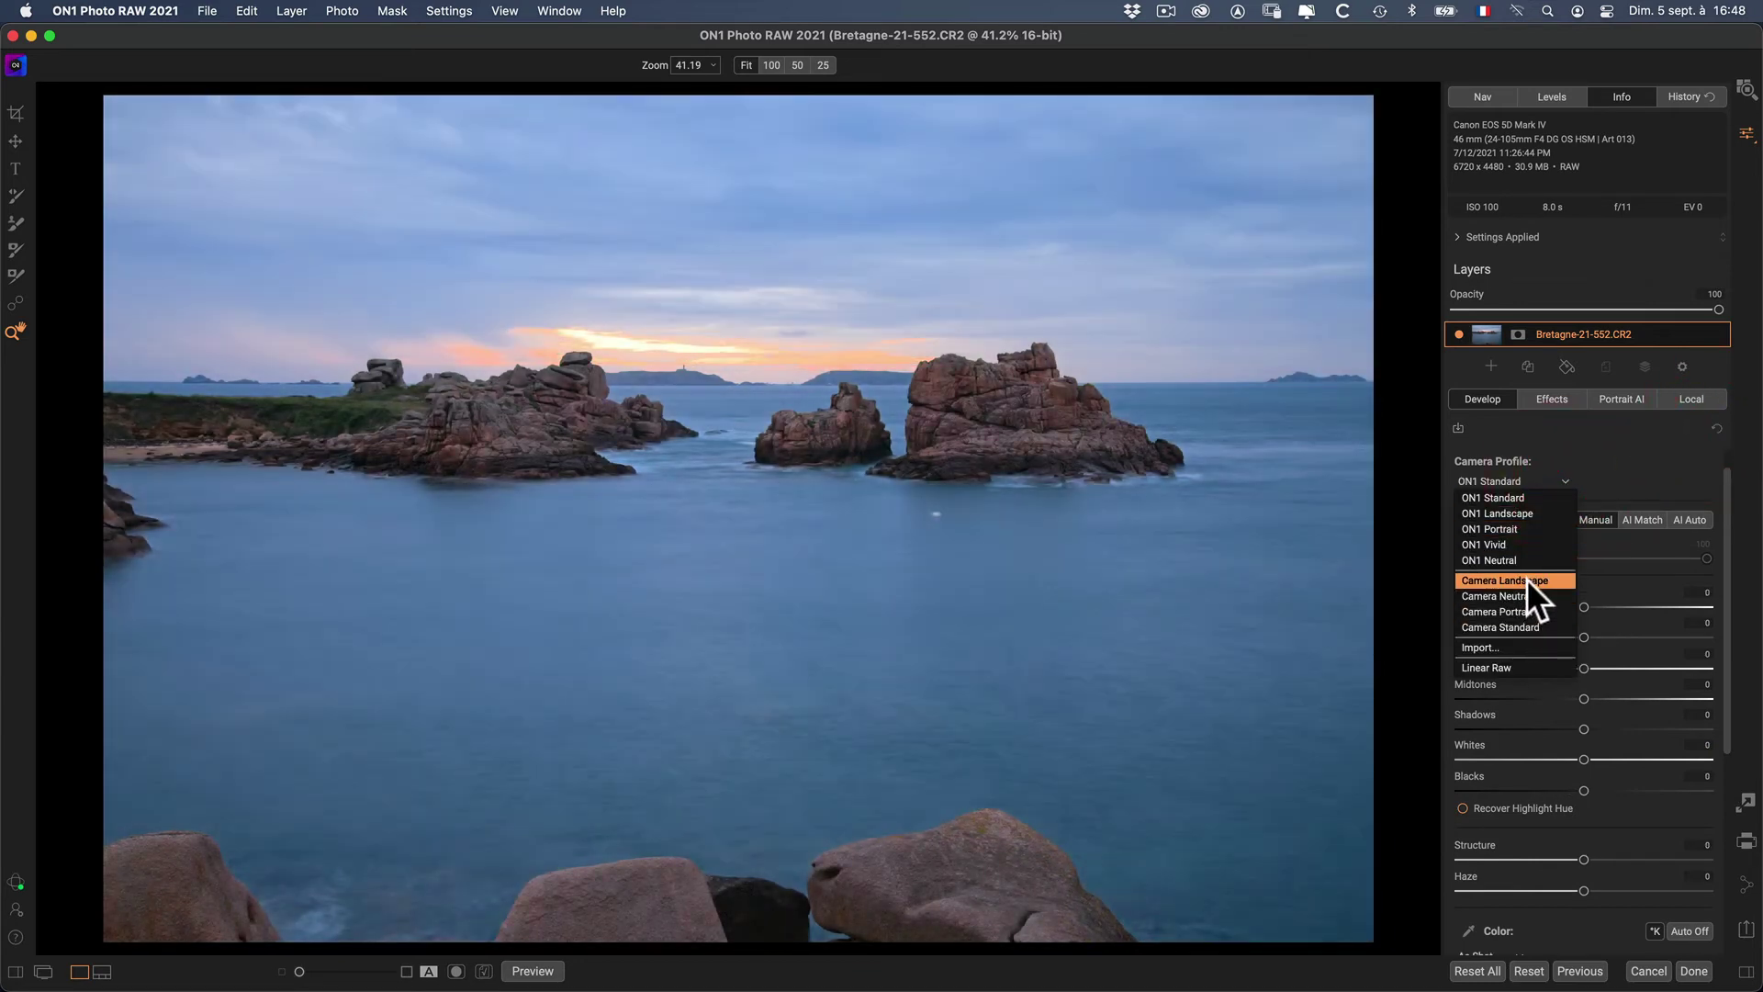
click(1528, 579)
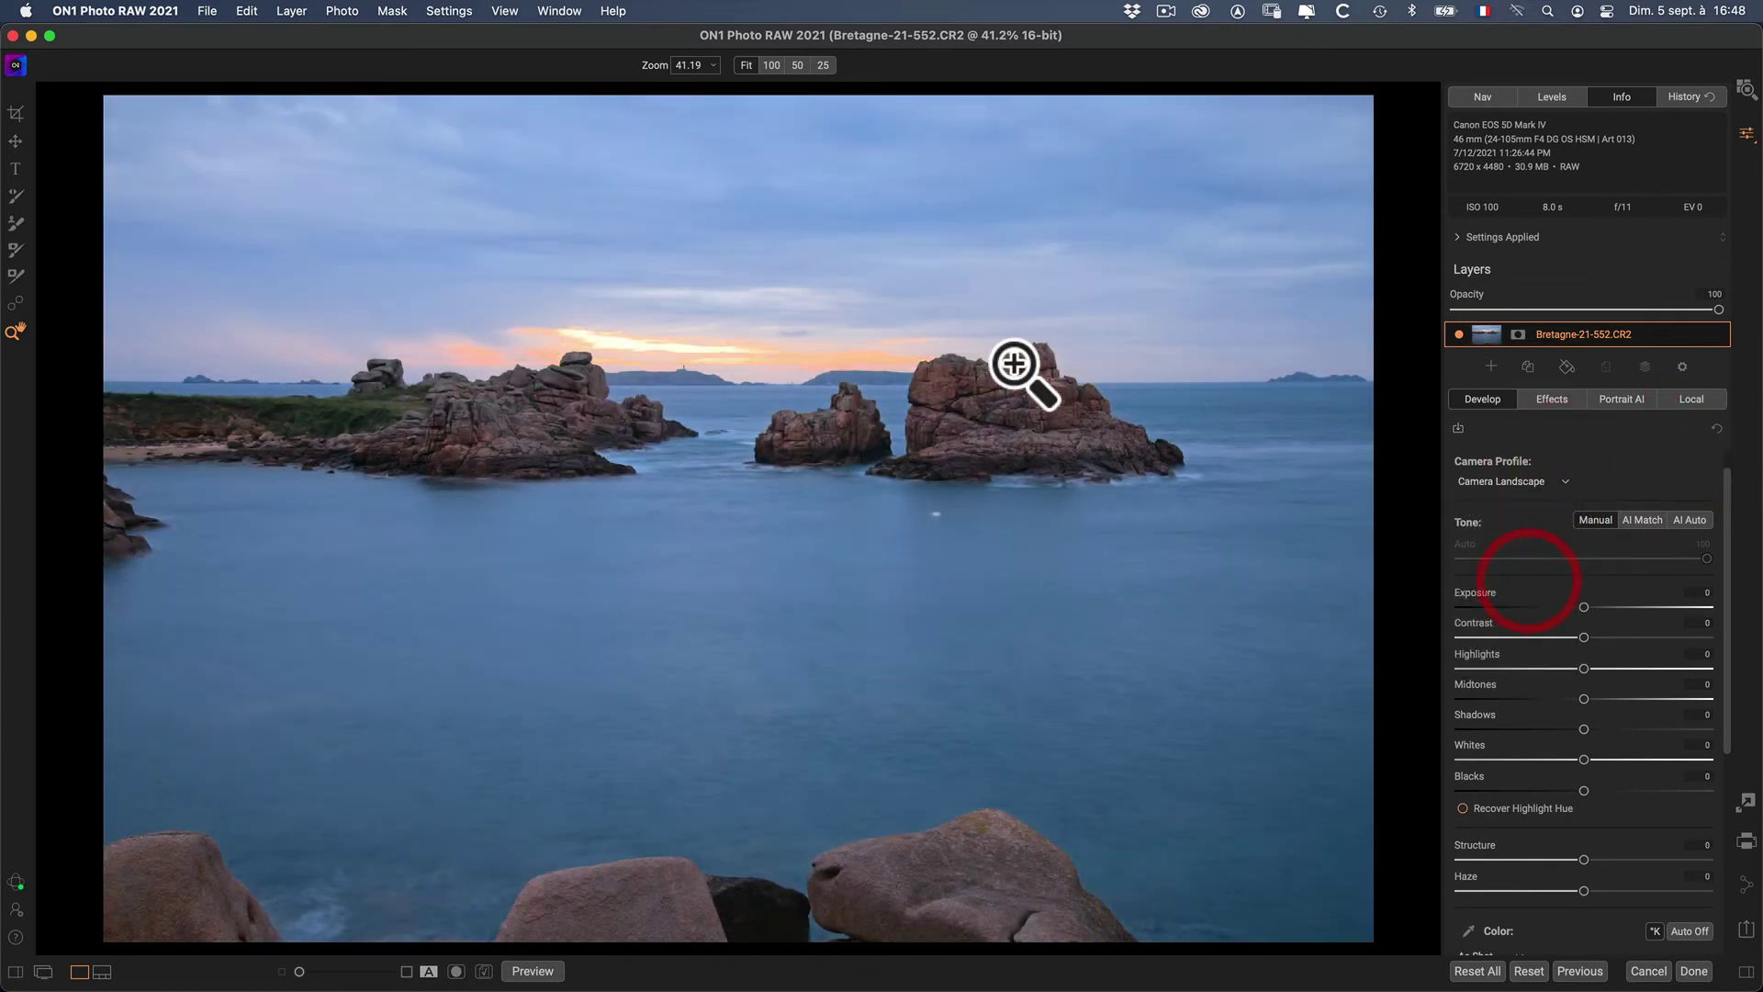
Step: Recover the sunset clouds by setting Whites to -100, Highlights to -12 and Midtones to 13, leaving Exposure at its default
click(618, 346)
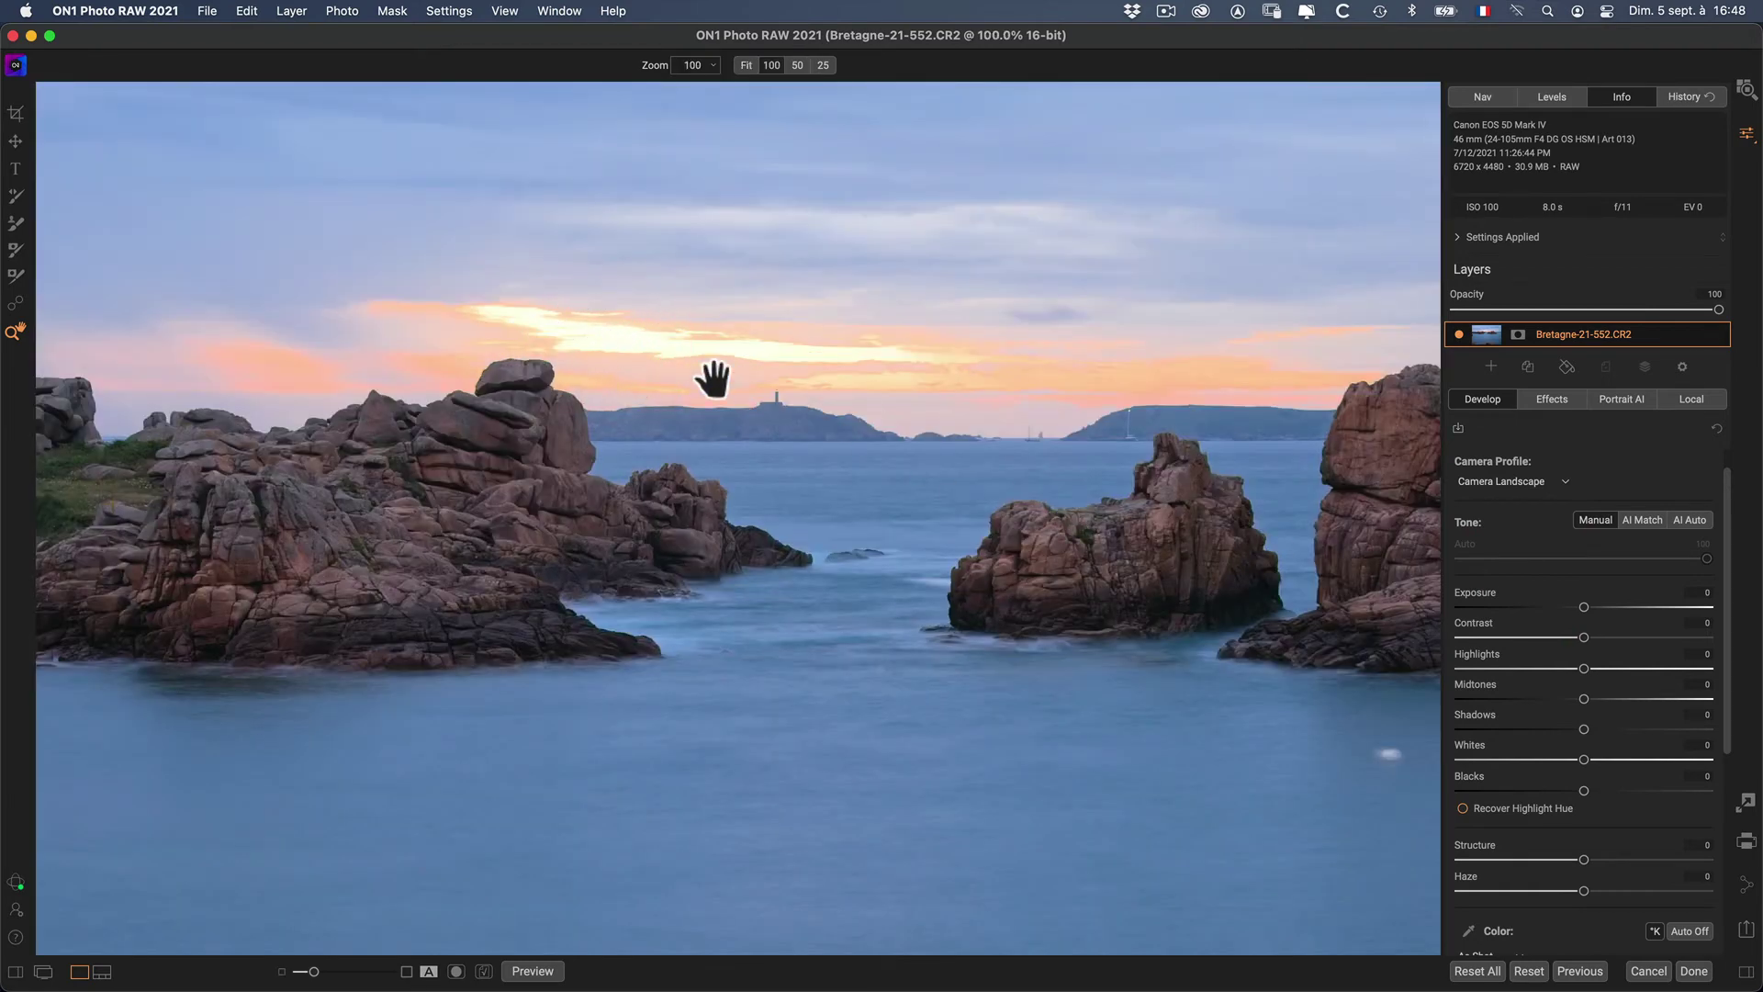
mouse_move(1583, 604)
mouse_down()
mouse_move(1546, 602)
mouse_move(1567, 602)
mouse_up()
double_click(1576, 603)
drag(1585, 760, 1428, 746)
drag(1531, 659, 1597, 699)
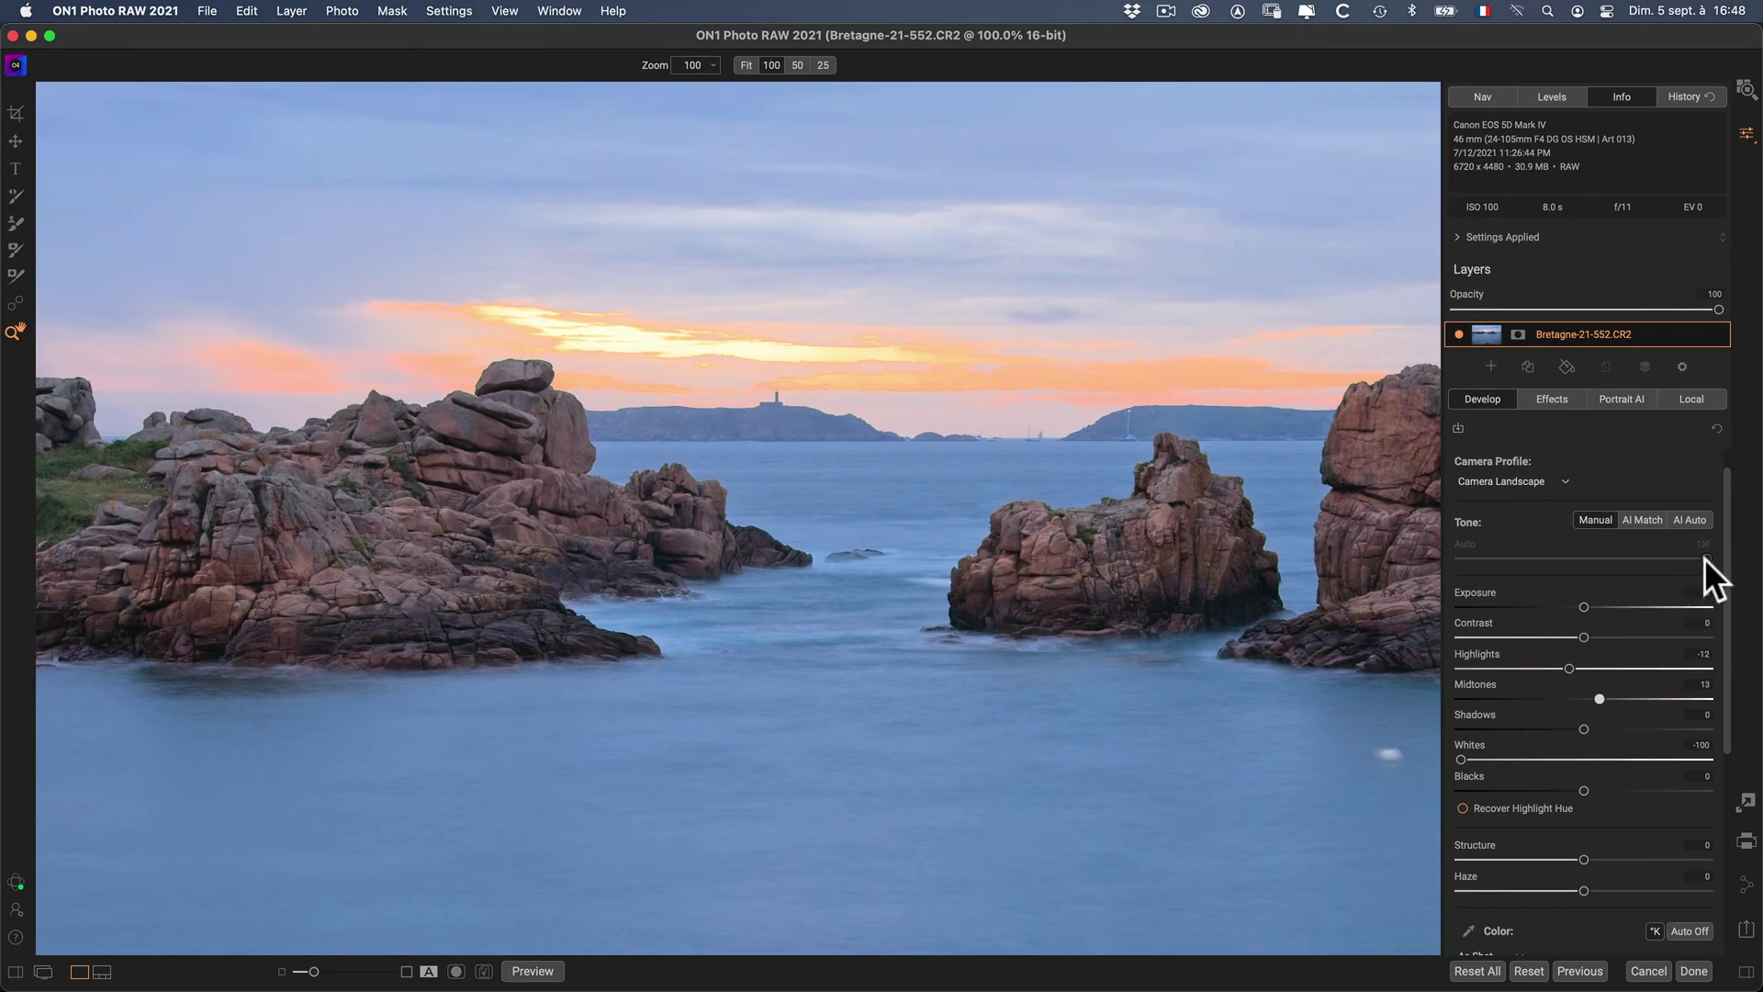
Step: Reset all Develop adjustments and apply the Camera Standard profile
click(1717, 426)
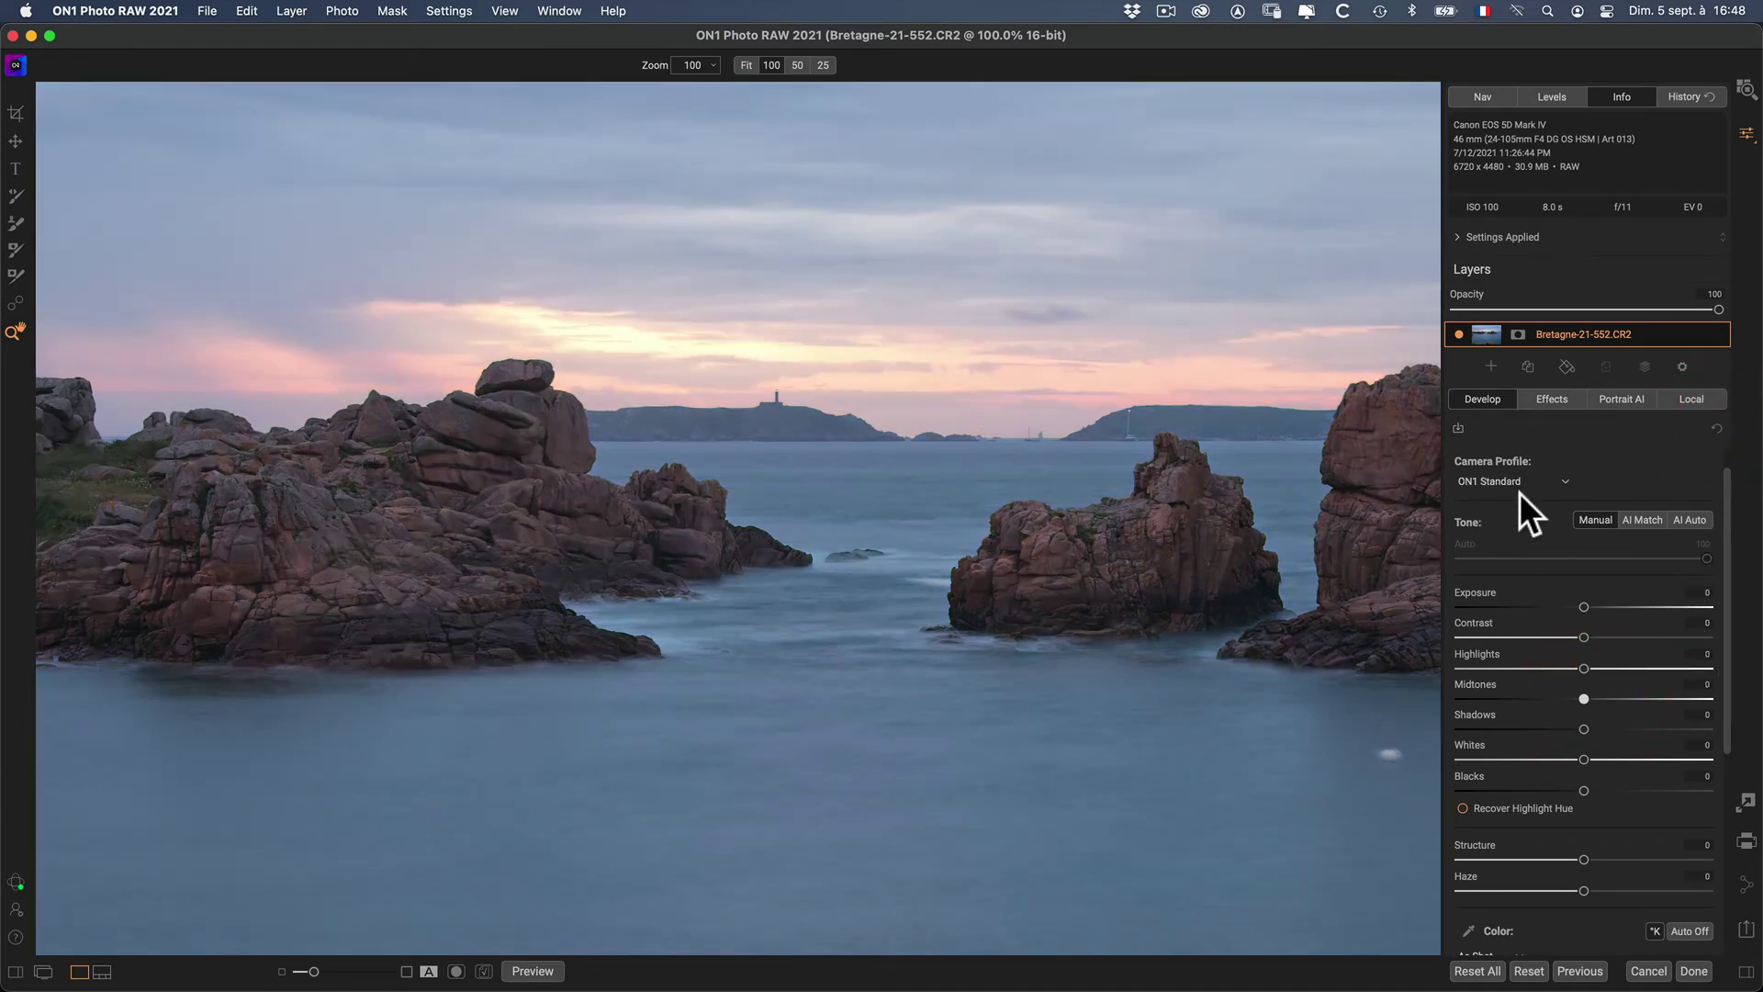
click(1563, 476)
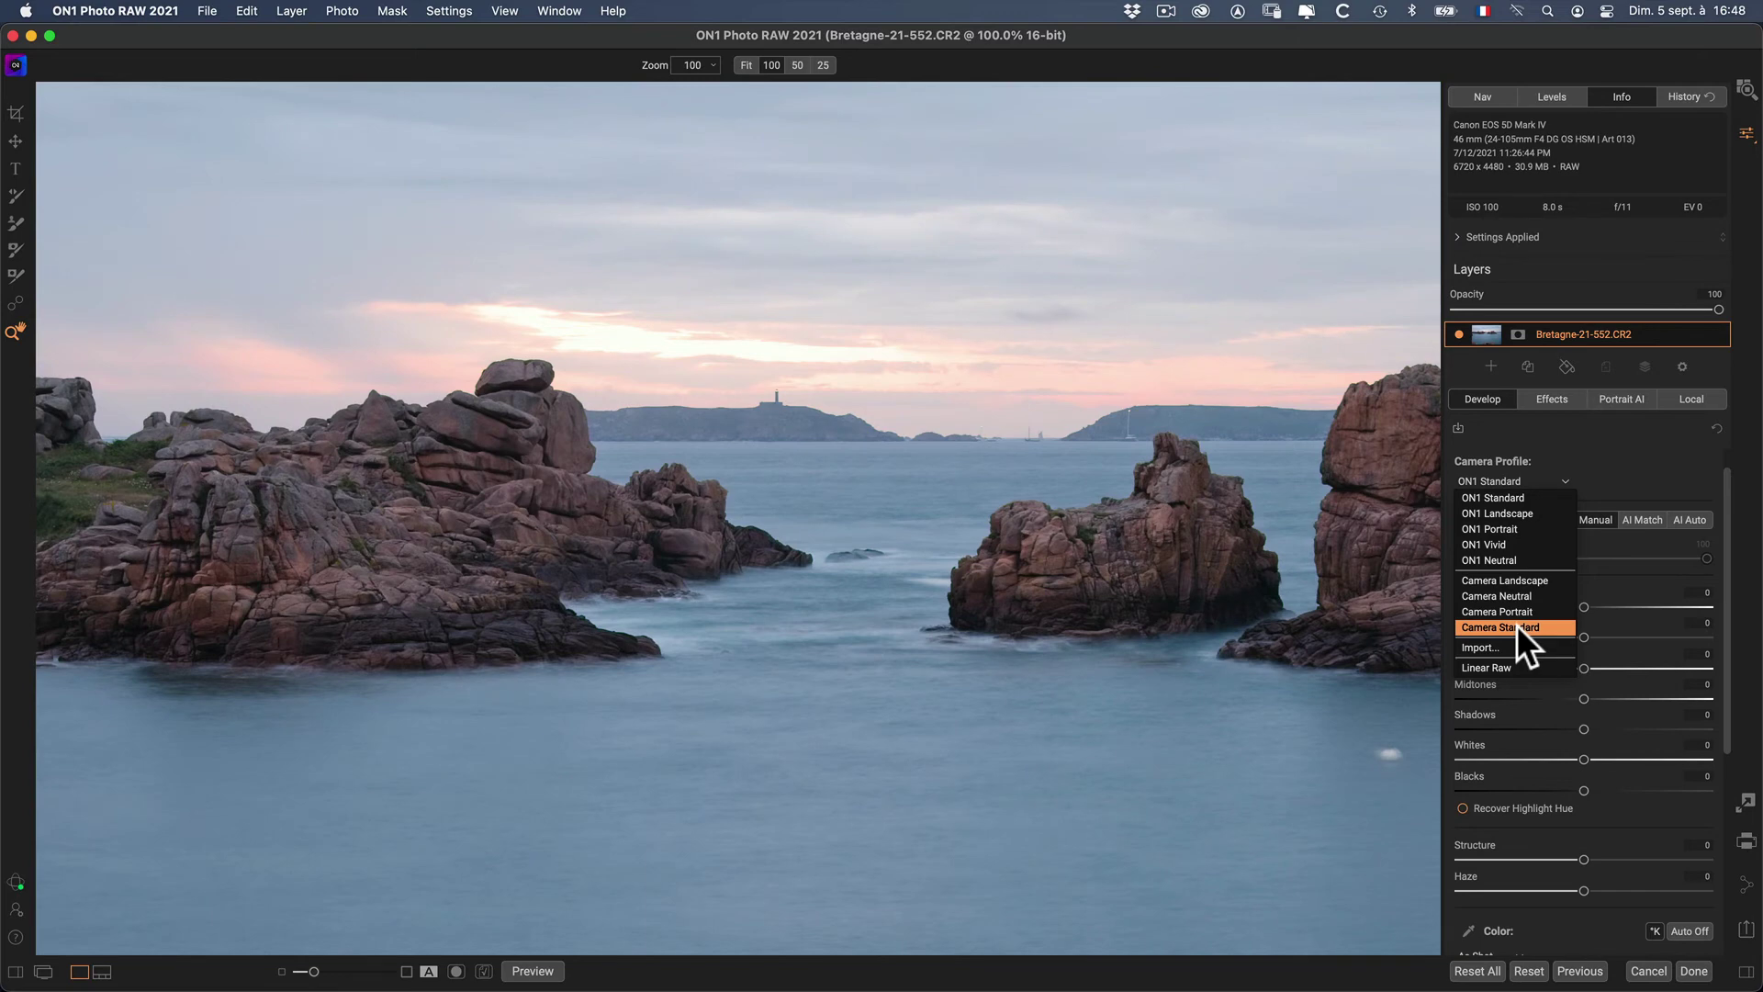
click(1517, 625)
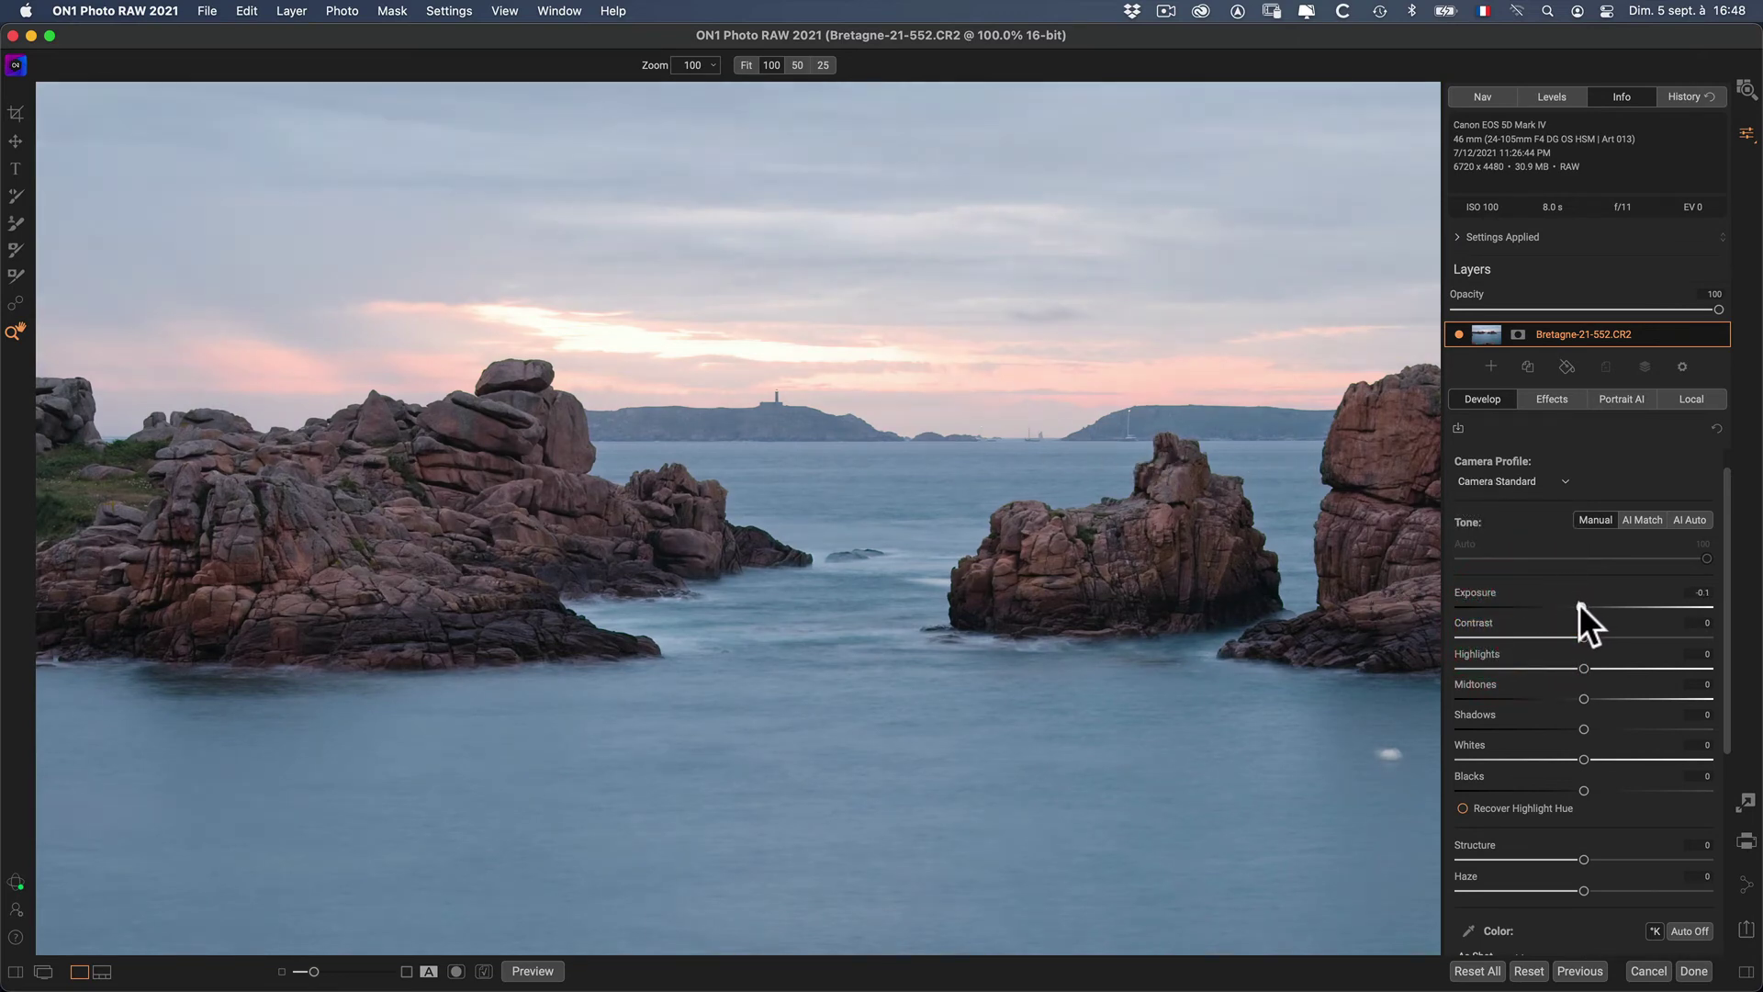
Step: Darken the photo by setting Exposure to -0.9, Whites to -22, Midtones to -21, Shadows to -10 and Blacks to -5
drag(1579, 603, 1559, 608)
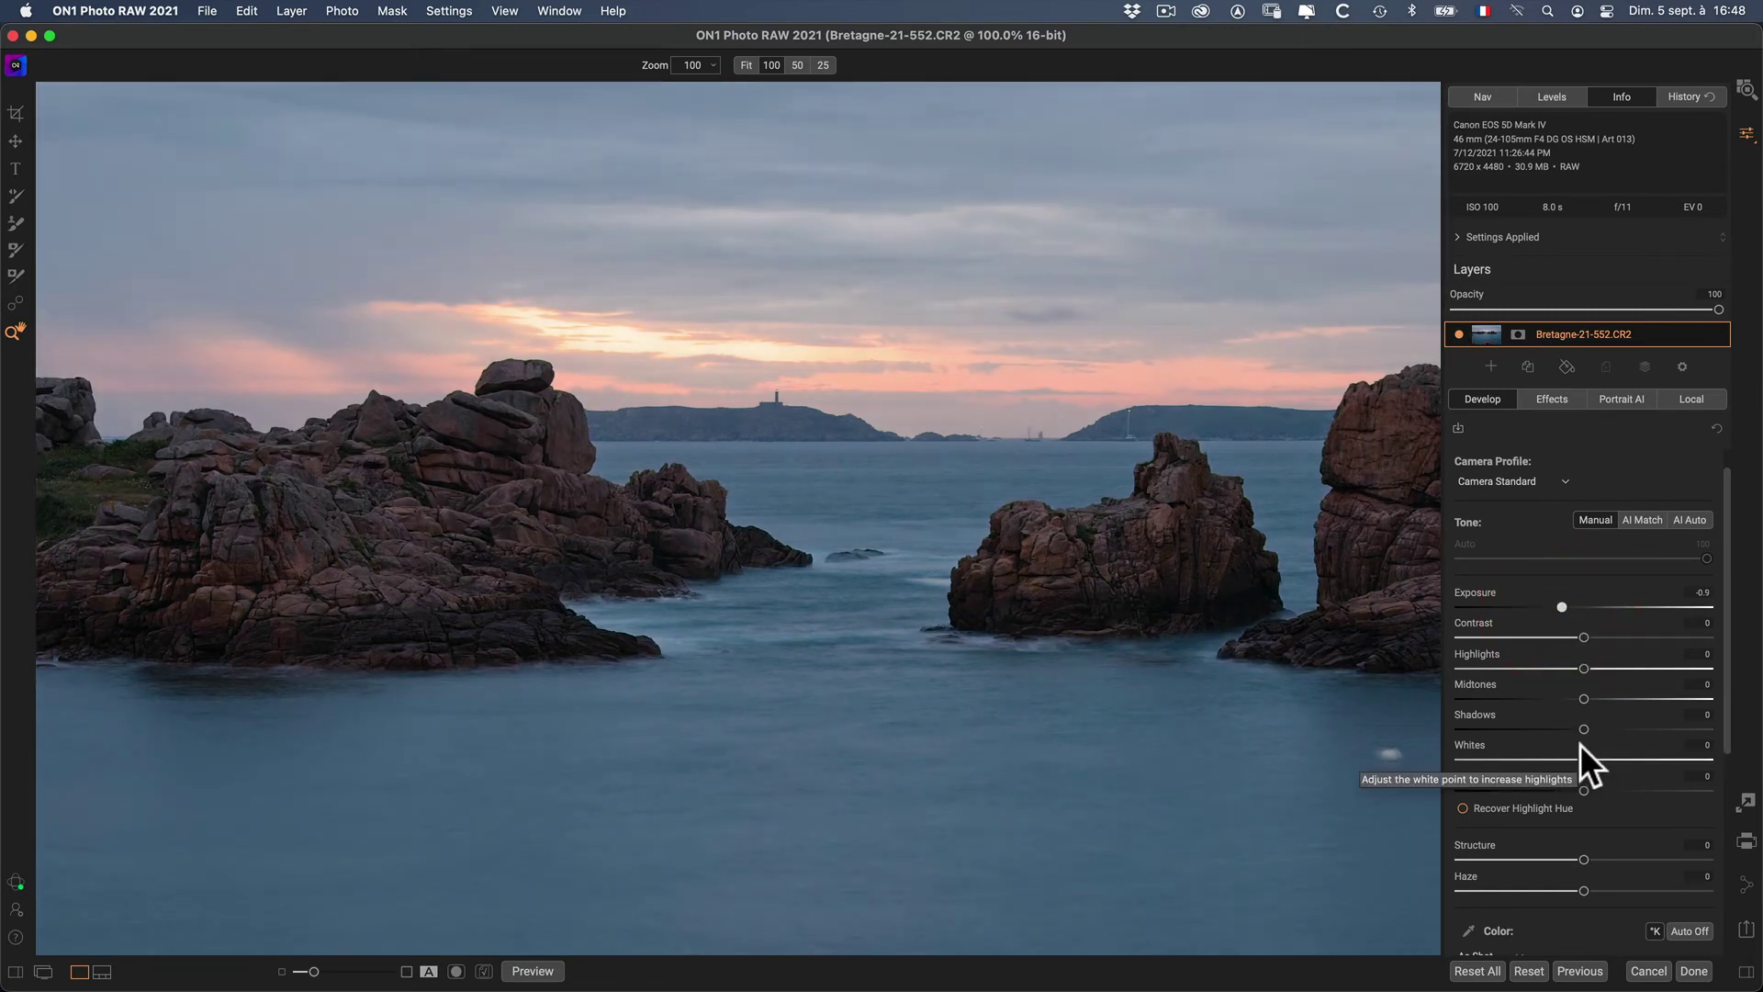
drag(1581, 759, 1559, 759)
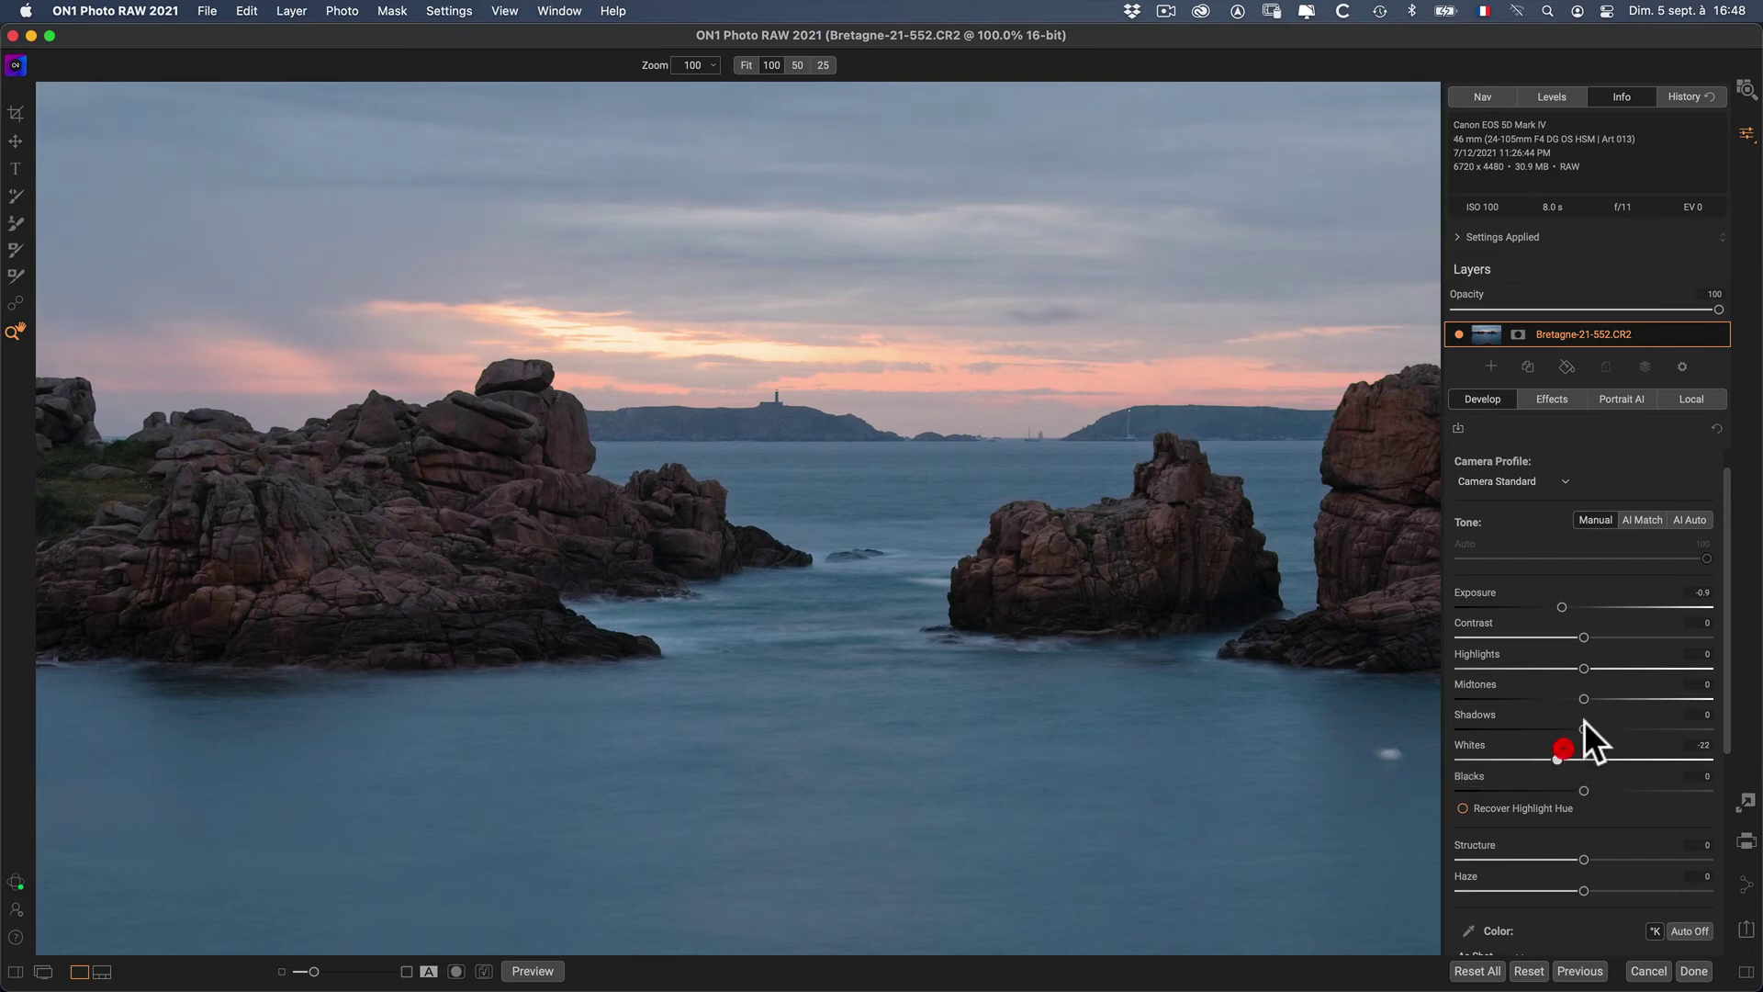
drag(1584, 698, 1563, 725)
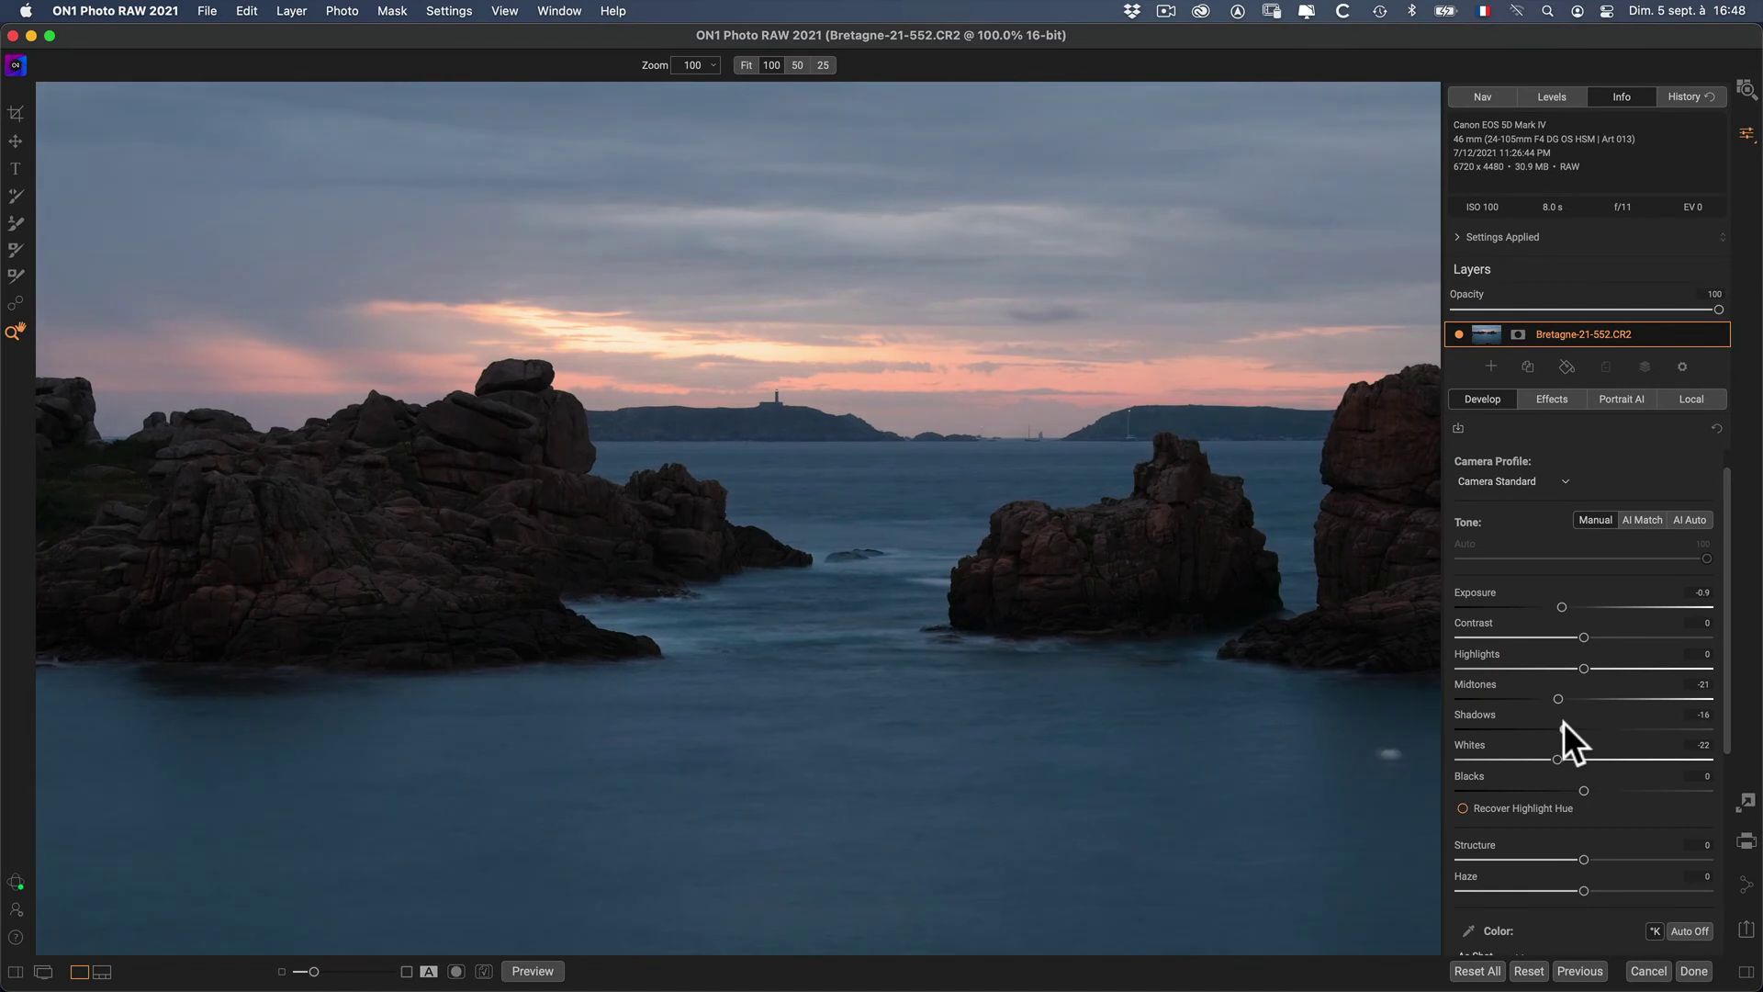
drag(1569, 727, 1572, 728)
drag(1585, 792, 1576, 788)
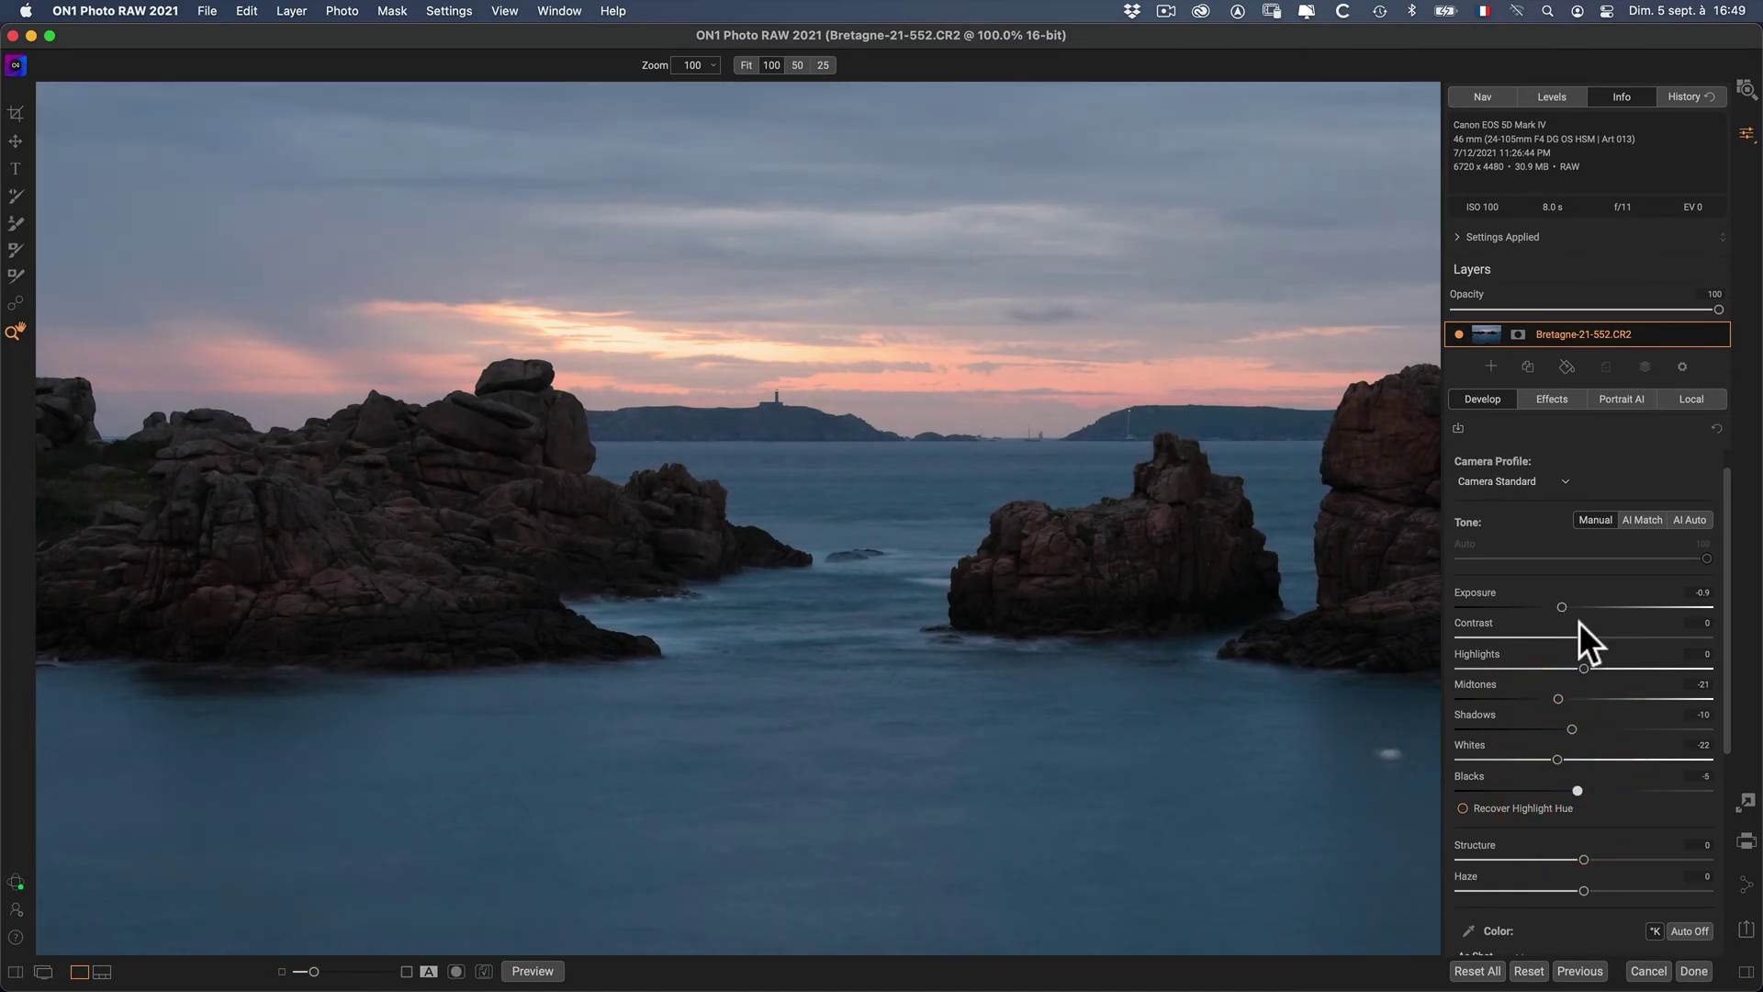
Step: Set Contrast to 4 and pull Highlights down to -47 to bring back the sunset clouds
drag(1583, 637, 1586, 636)
click(1588, 635)
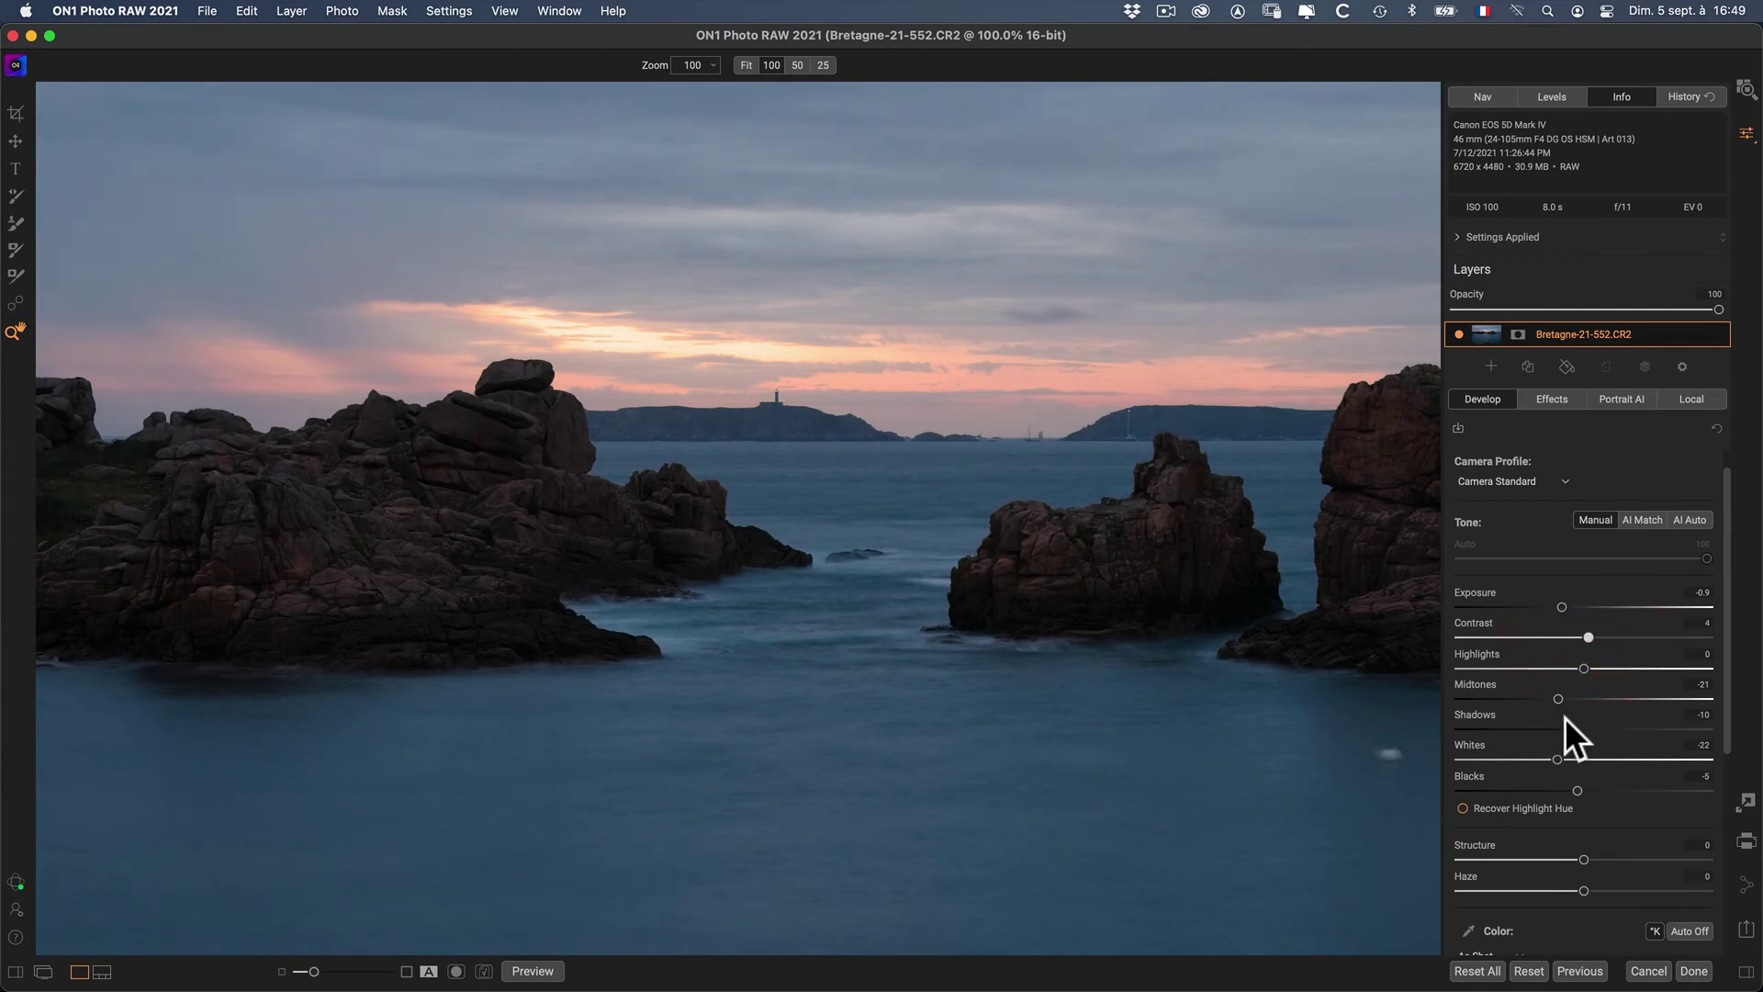
drag(1554, 668, 1537, 668)
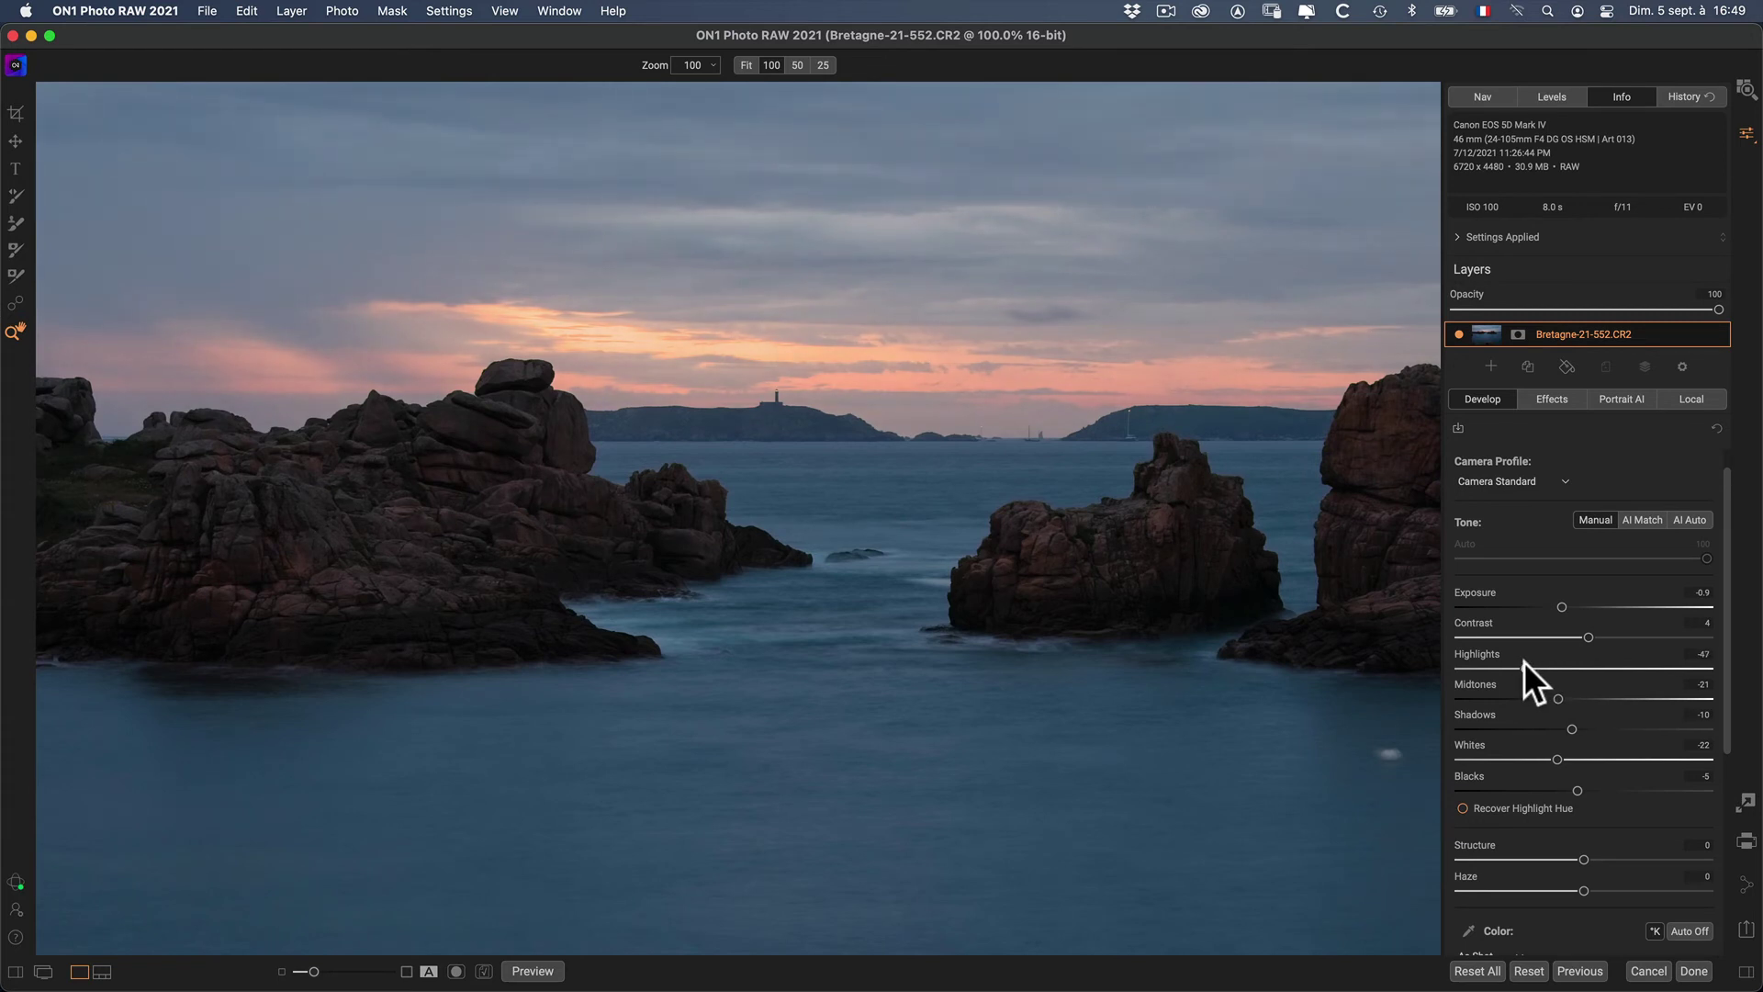
Step: Strengthen the colors with Saturation 18 and a slight Vibrance increase, and set Highlights to -34
drag(1715, 598, 1723, 728)
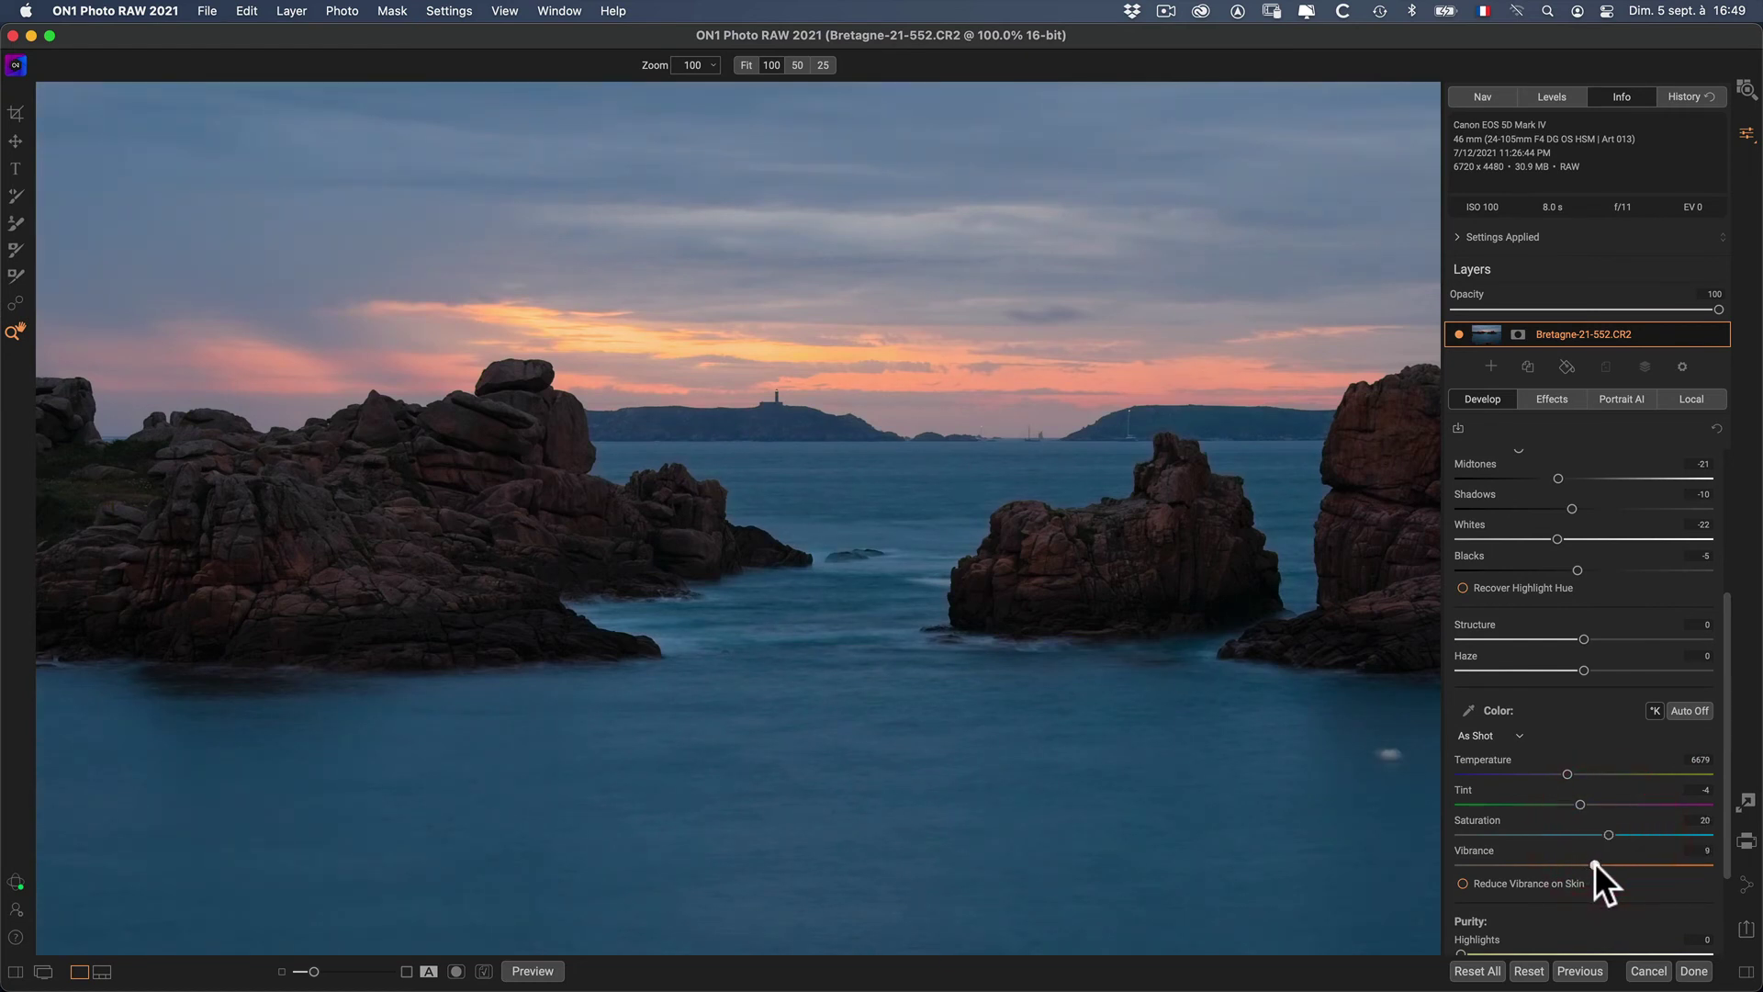
drag(1607, 829, 1617, 825)
drag(1730, 592, 1721, 521)
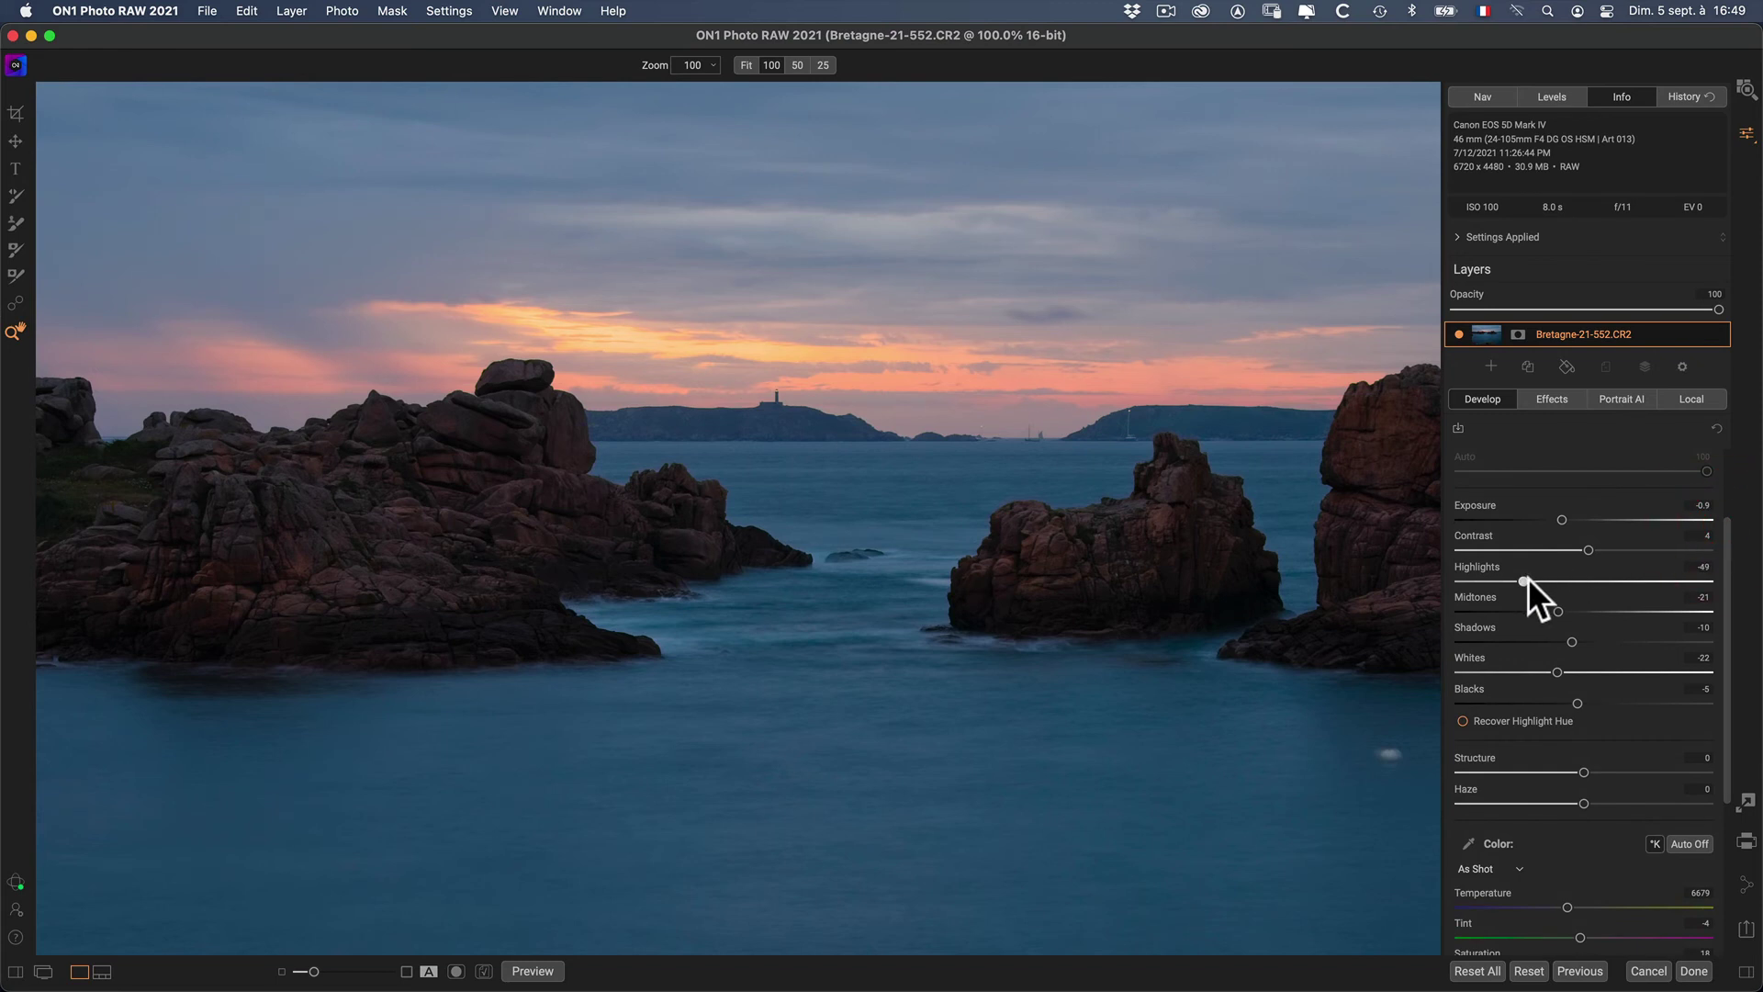
click(1540, 576)
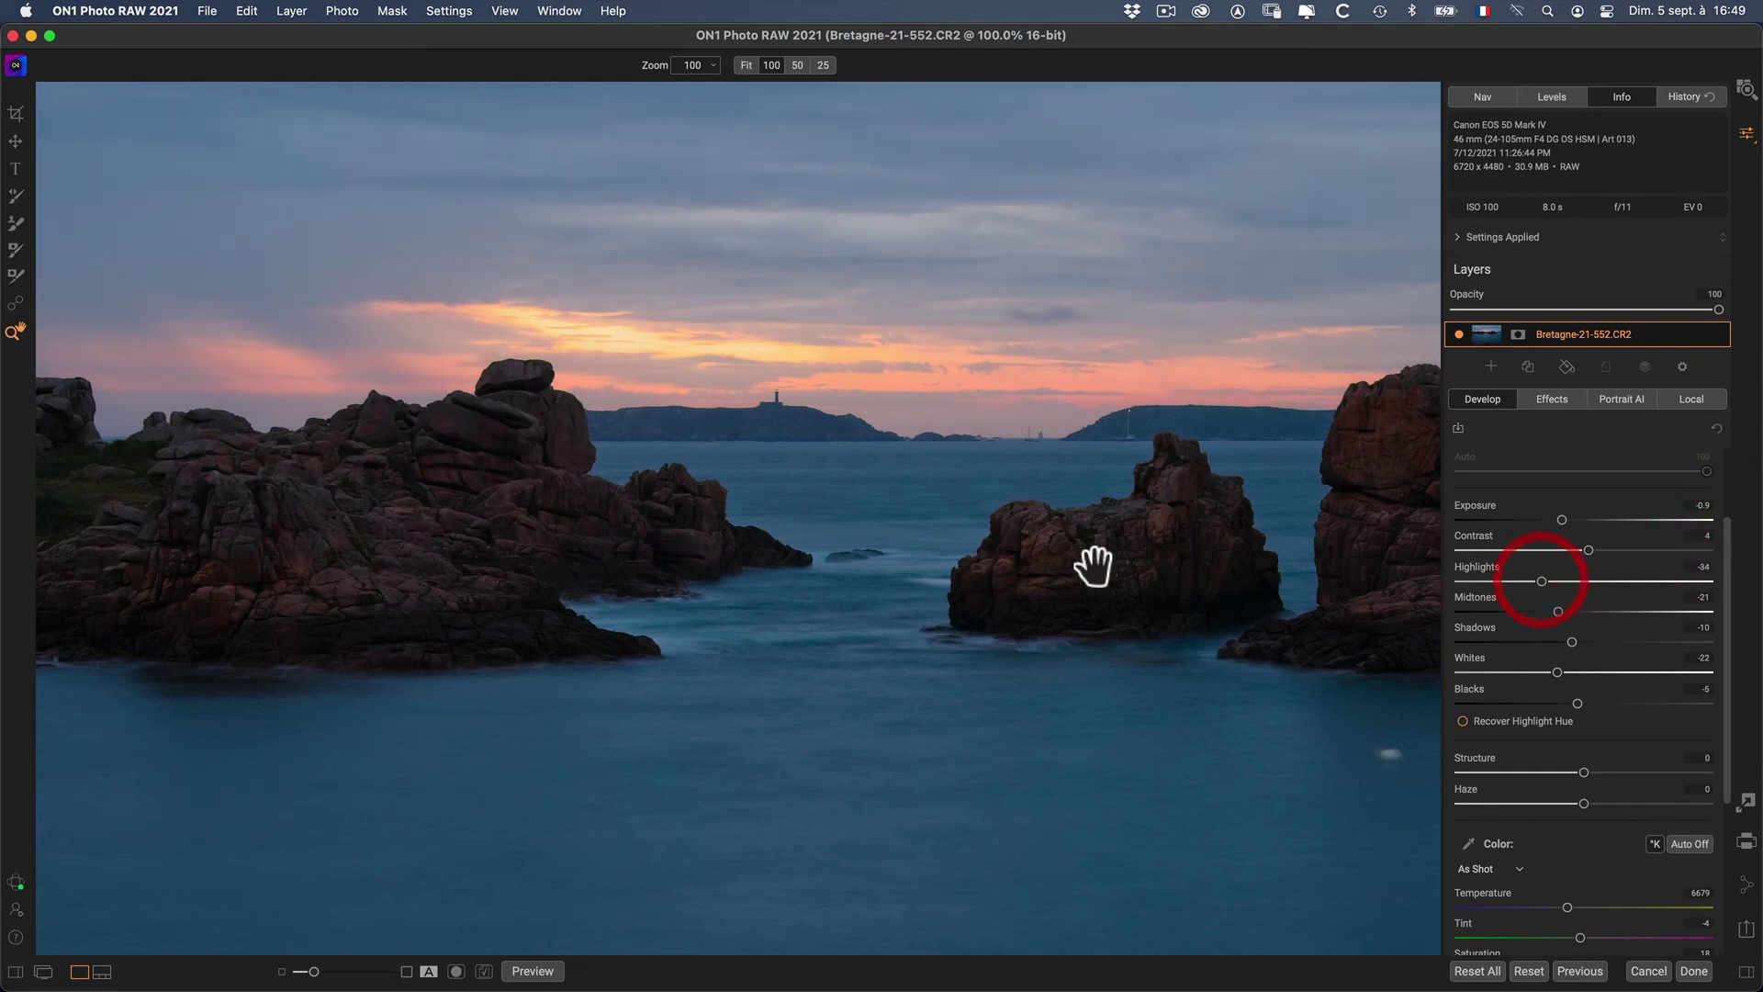
Step: Switch the camera profile to Linear Raw with the current tone settings and inspect the sunset clouds at 100%
click(941, 524)
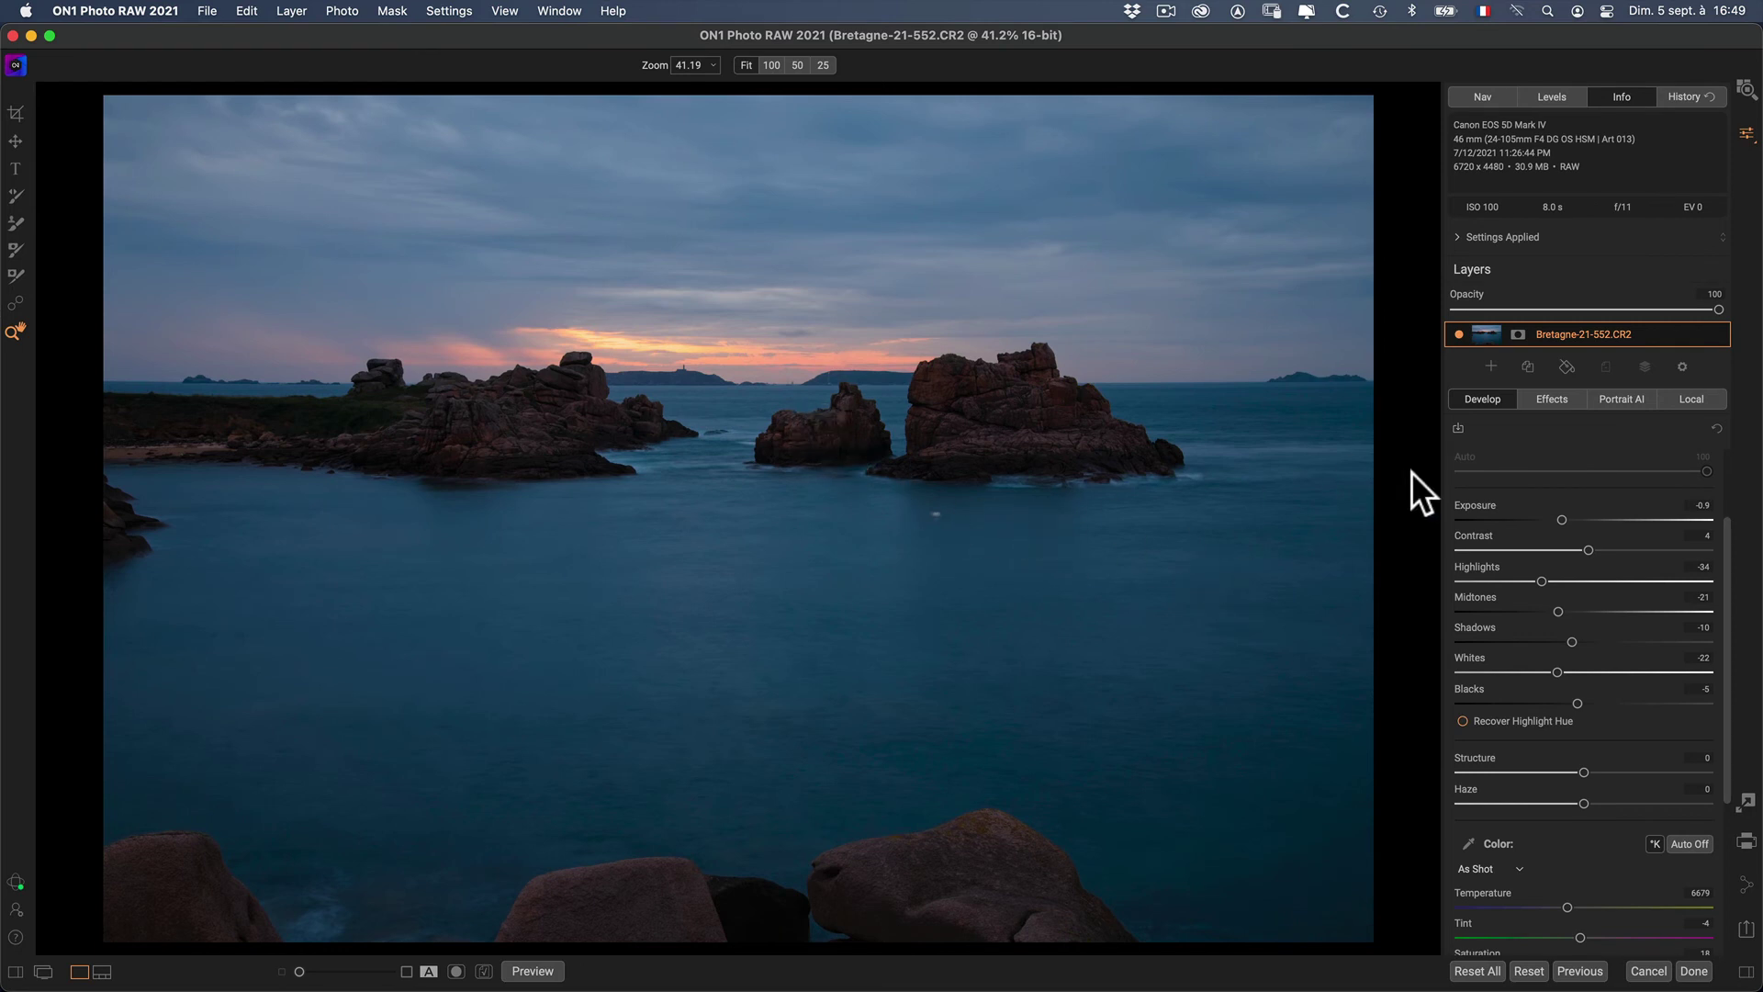
scroll(1728, 510, up, 3)
click(1722, 464)
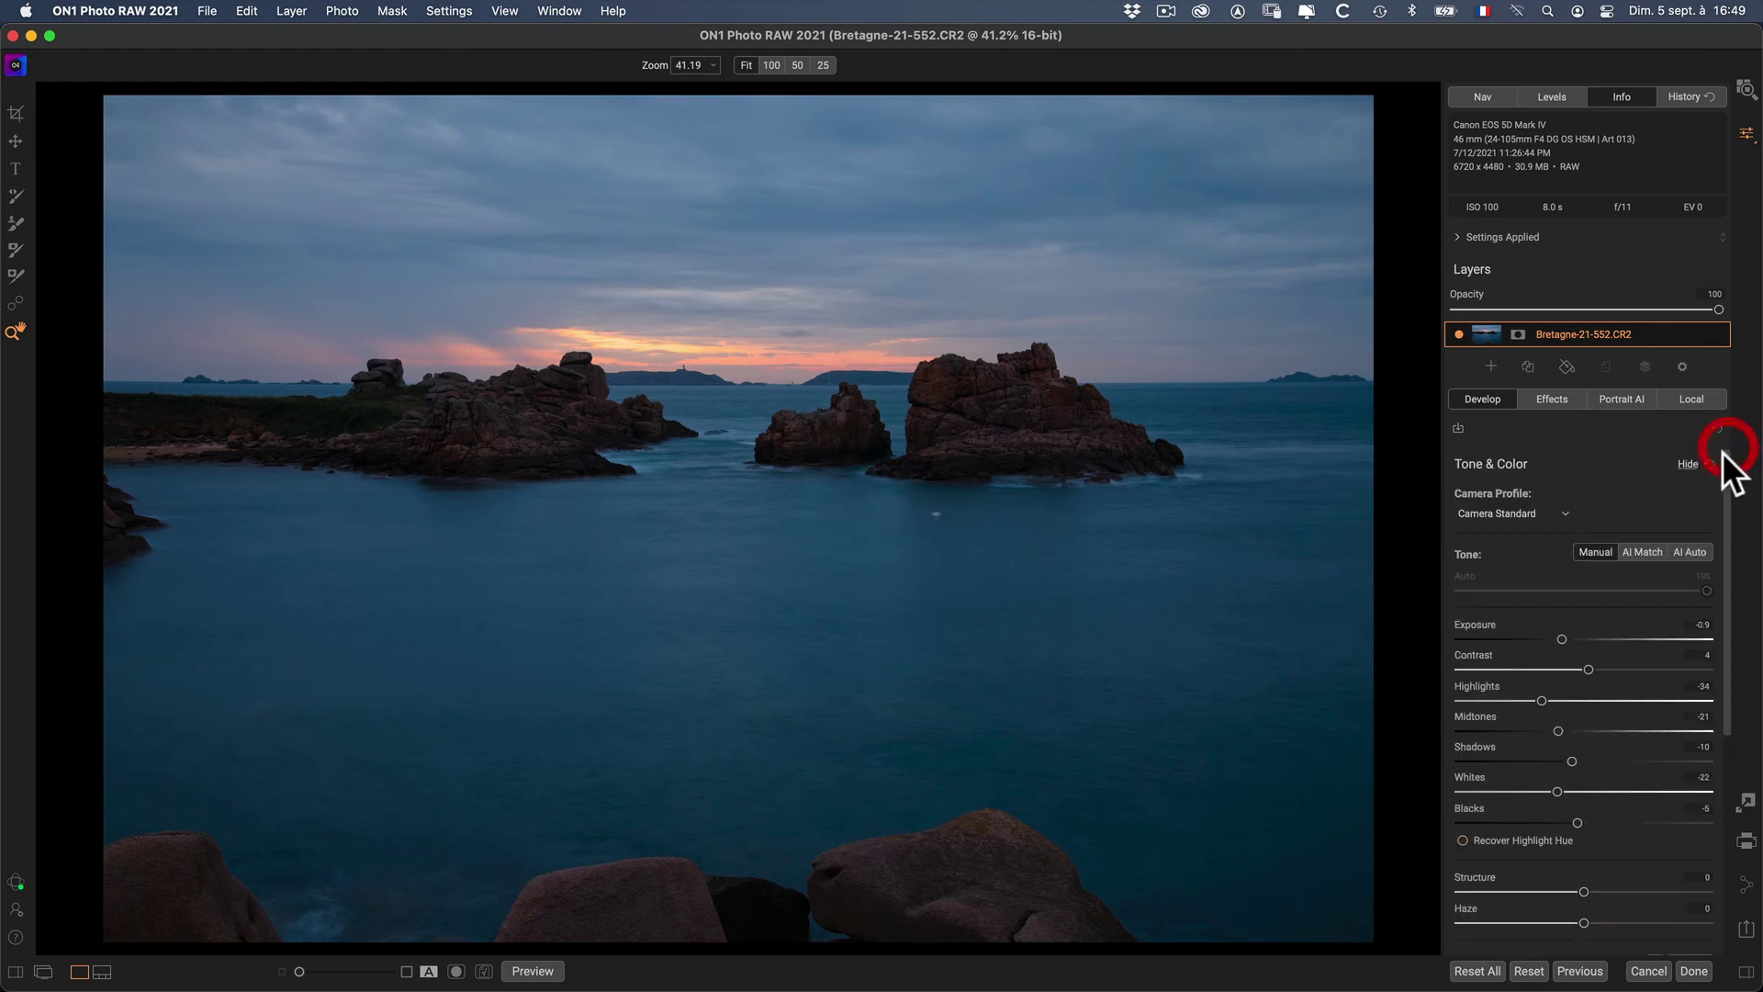
drag(1725, 475, 1739, 441)
click(1564, 513)
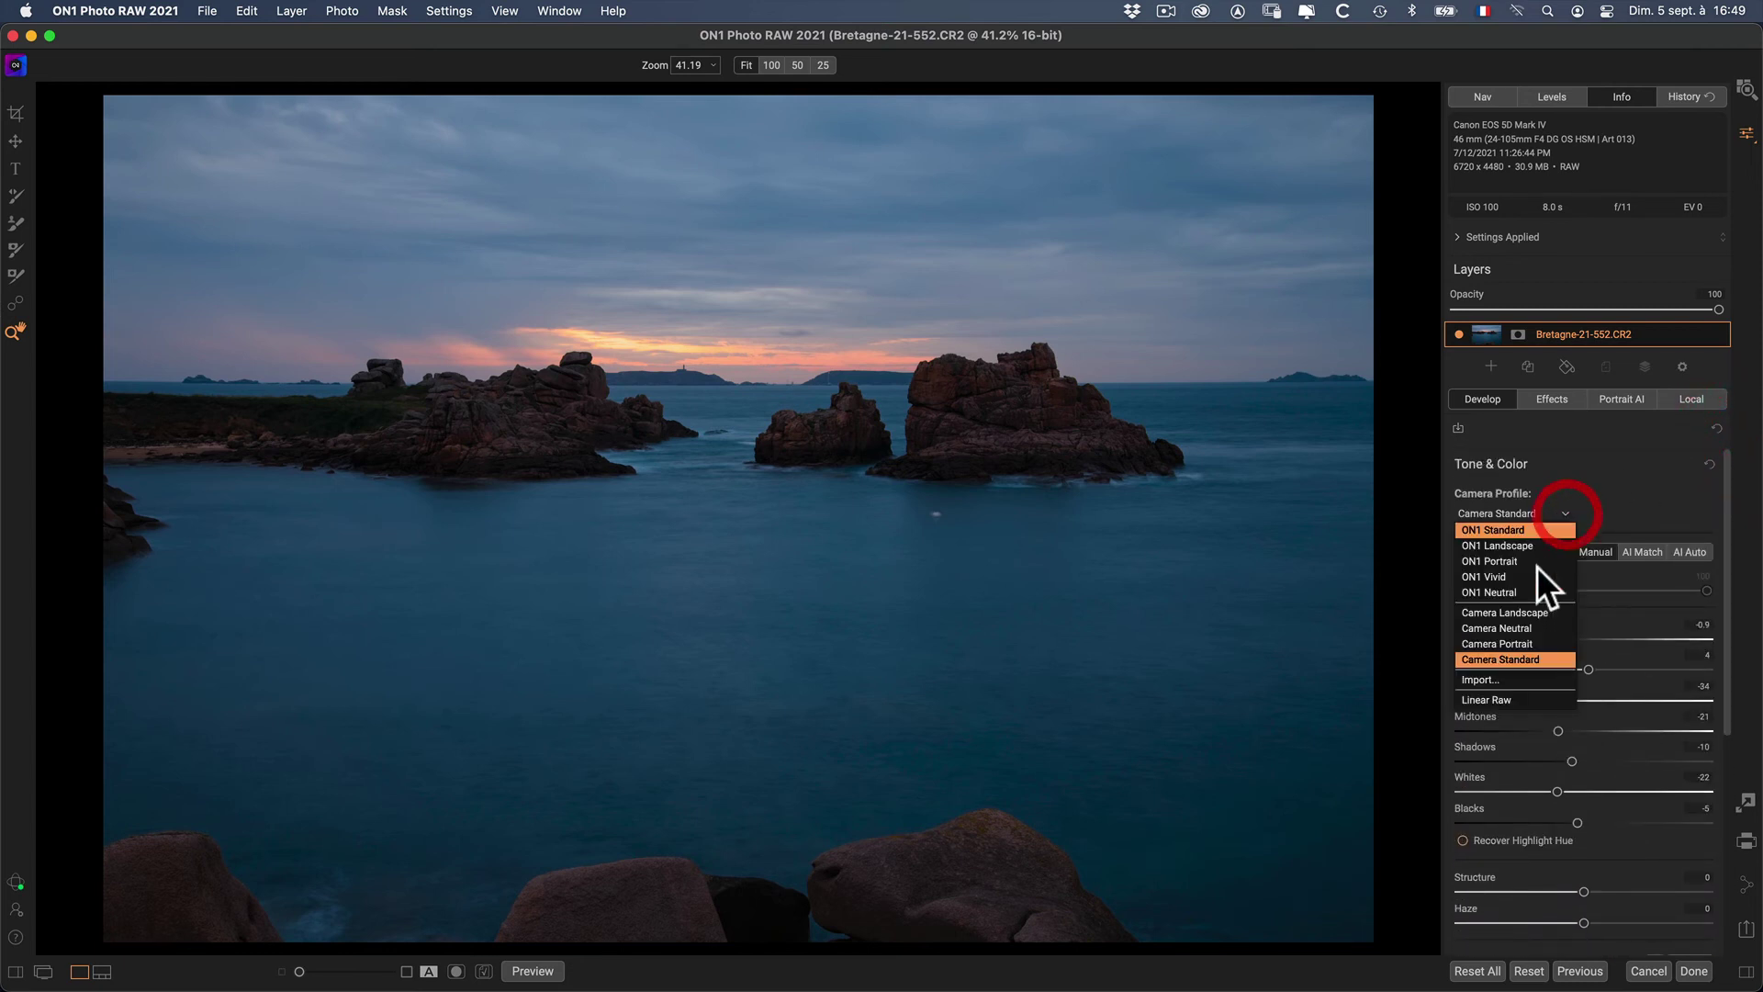
click(1496, 702)
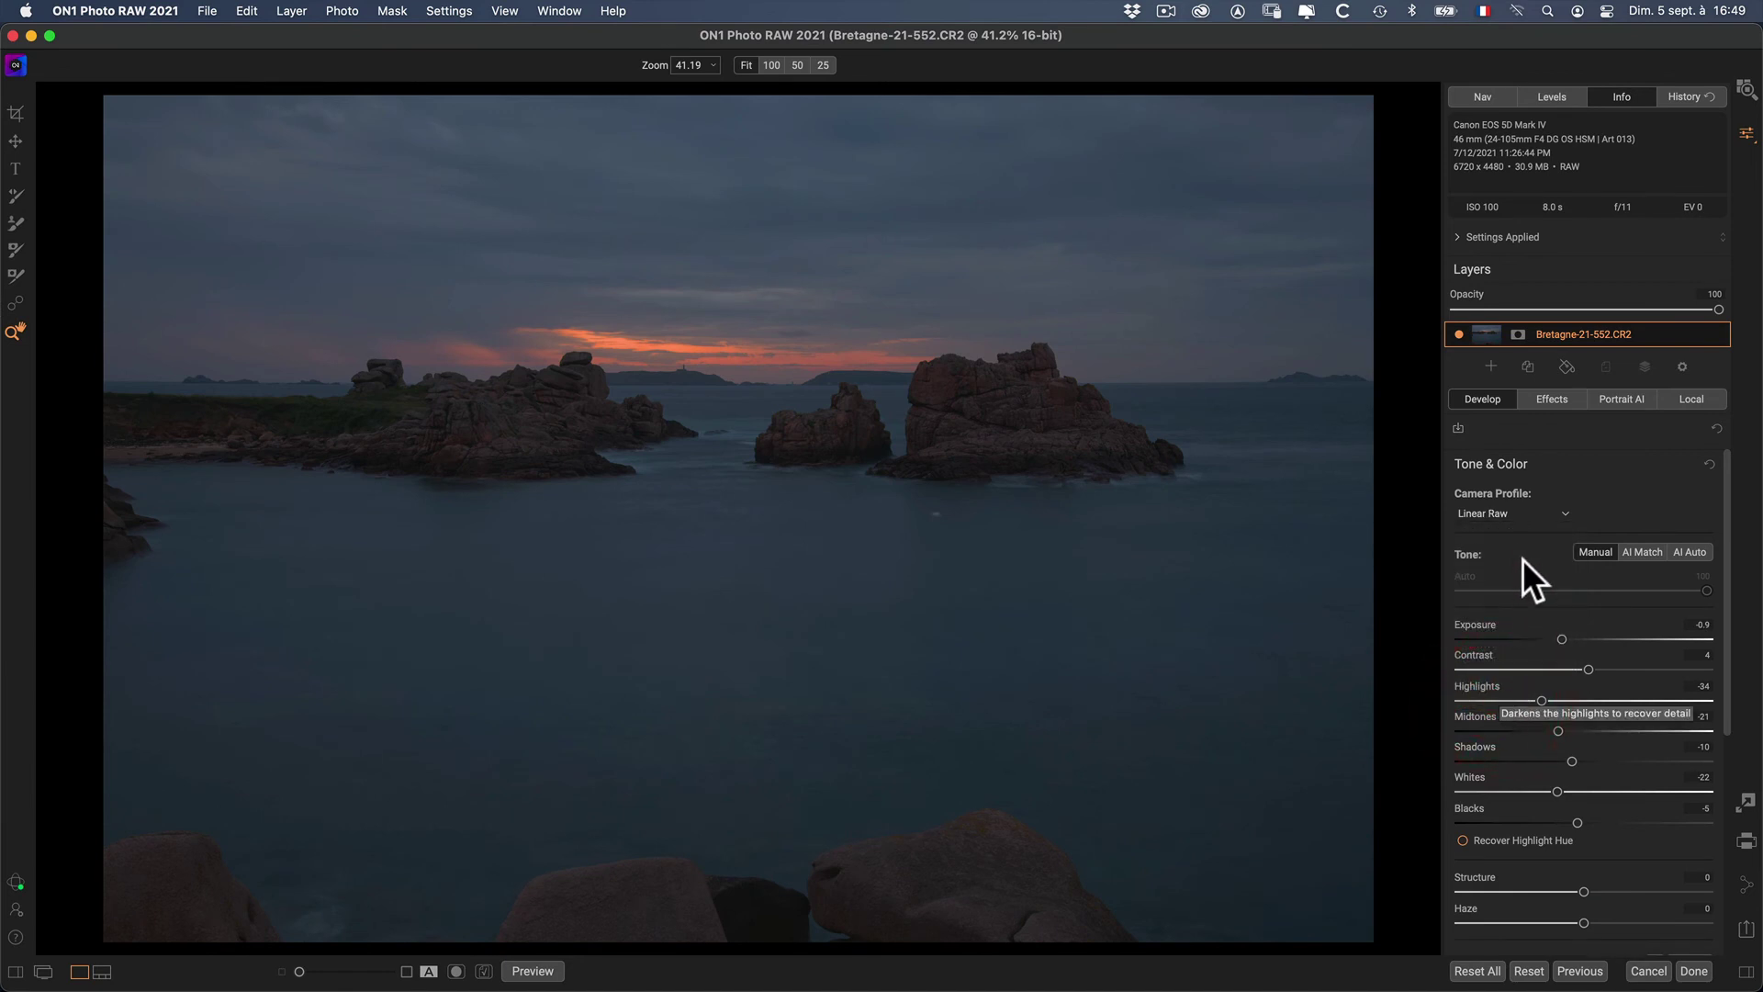
click(660, 351)
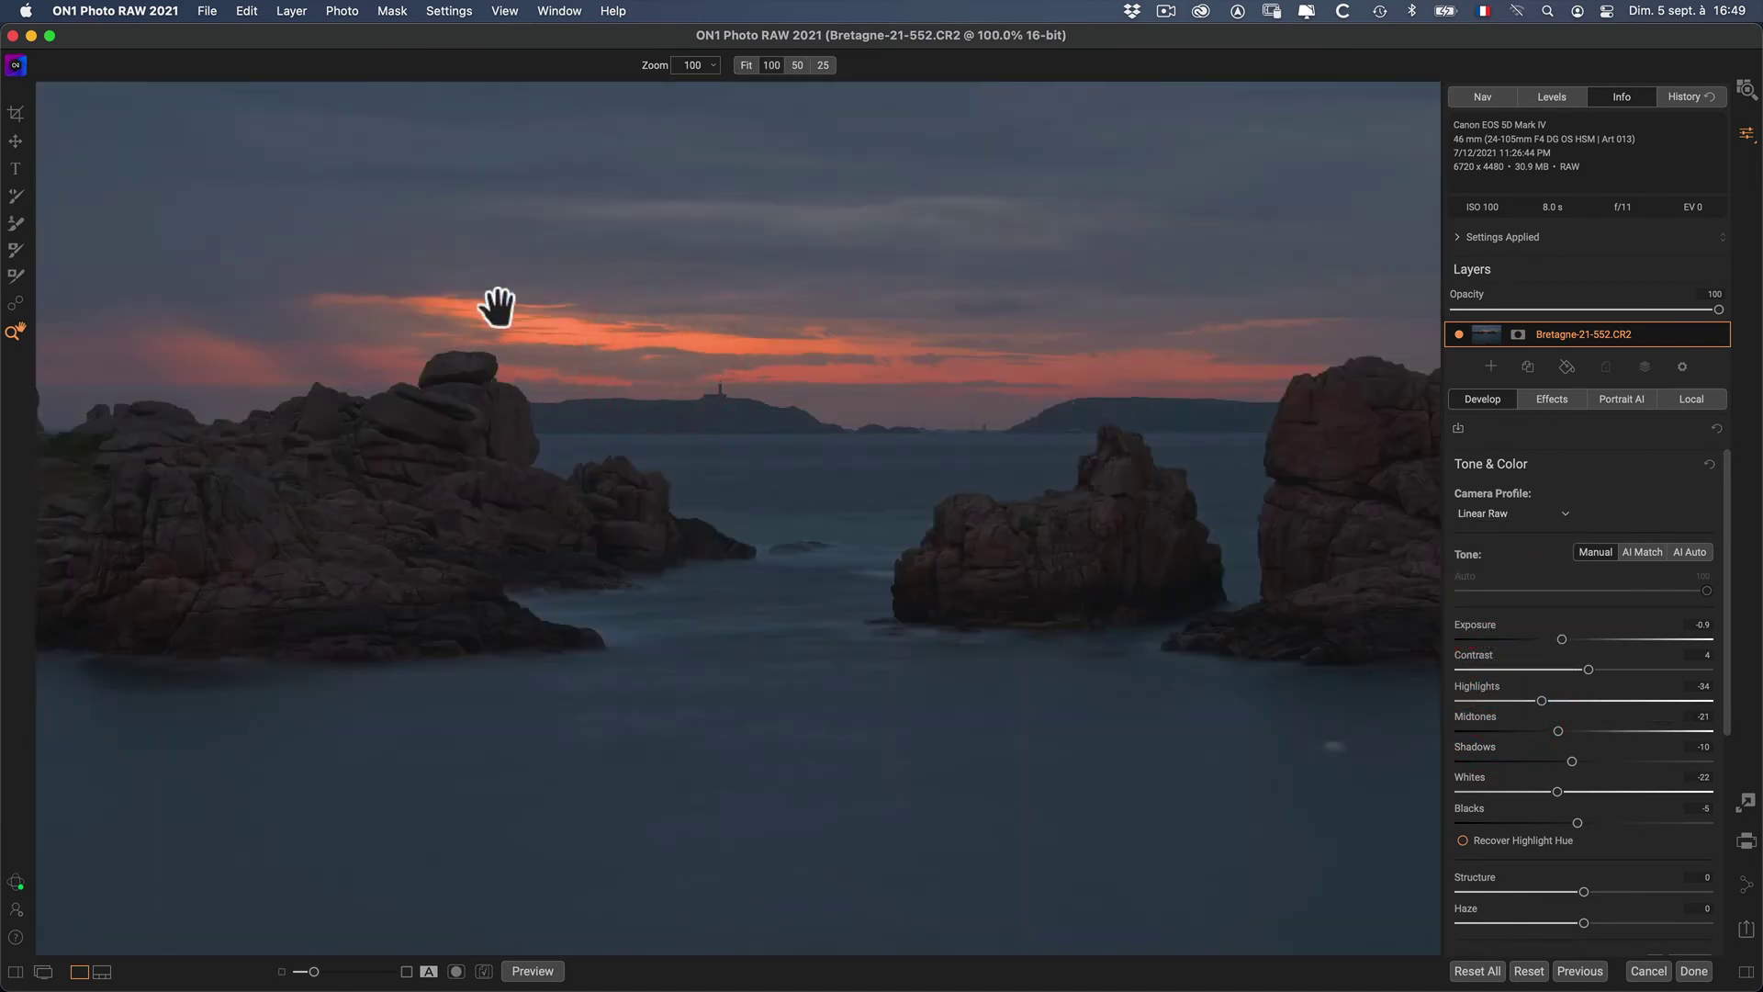
mouse_move(1621, 460)
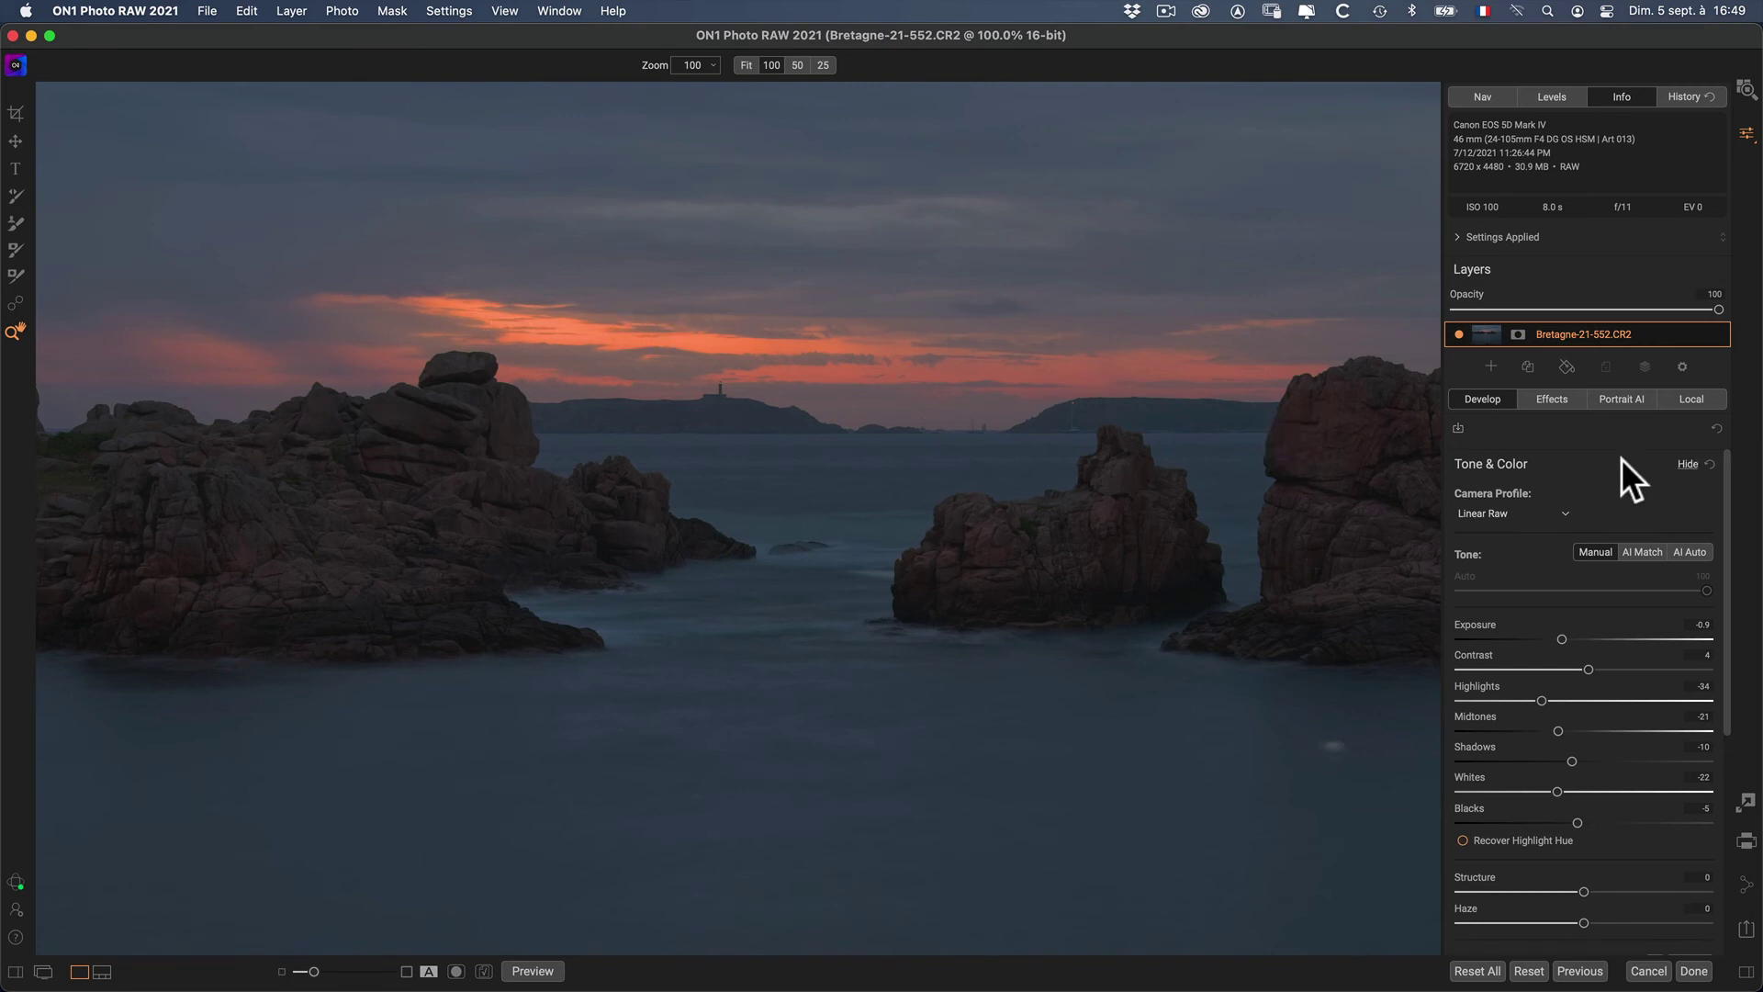
Step: Reset the Tone & Color adjustments and apply the Linear Raw profile
click(1710, 463)
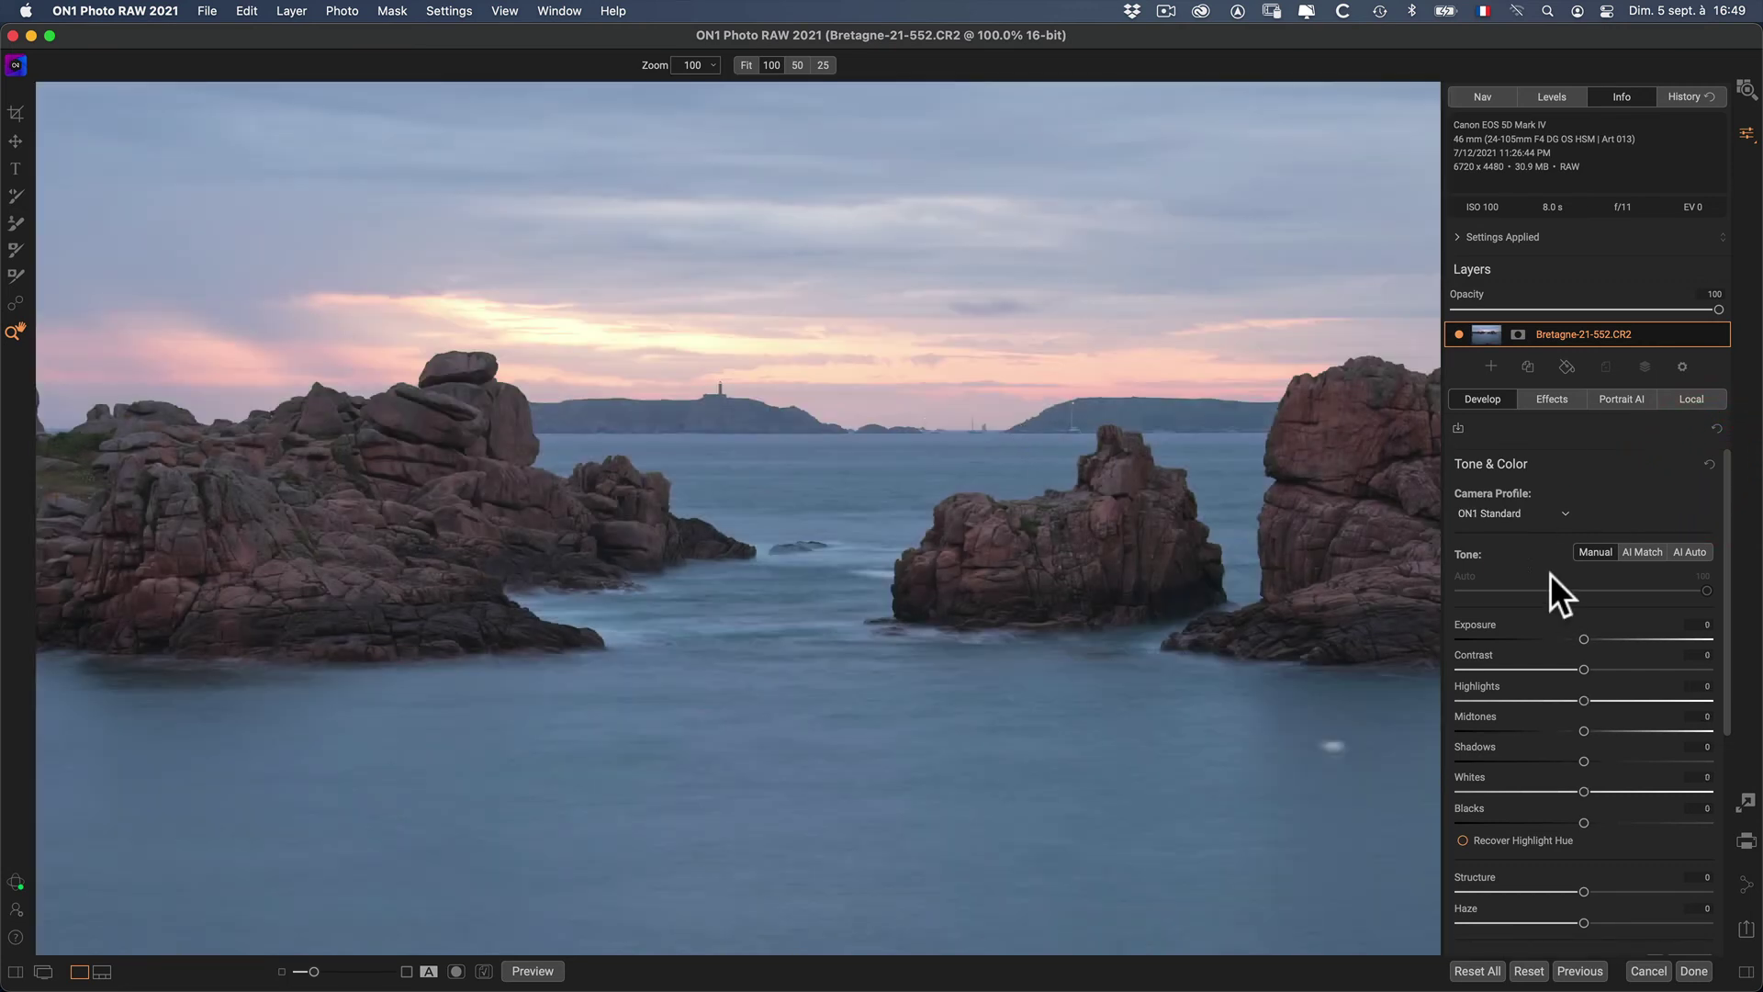
click(1557, 513)
click(1498, 698)
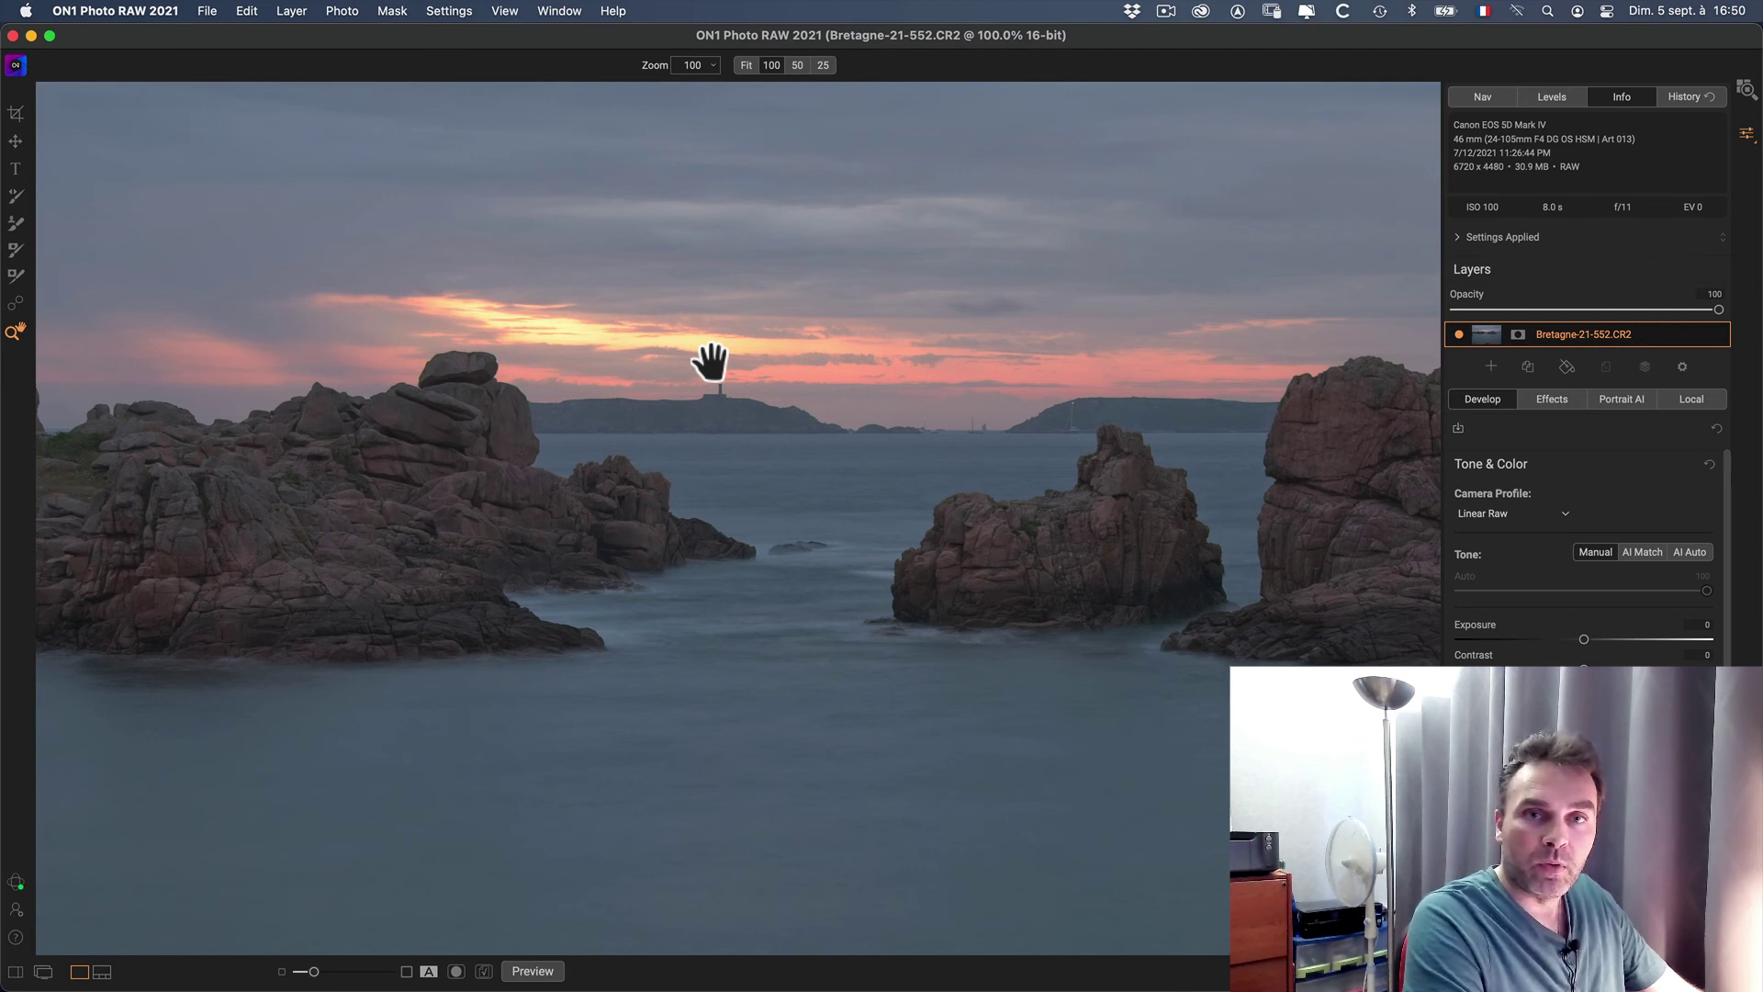
Step: Open the Details settings for sharpening and noise reduction with the whole photo in view
click(710, 361)
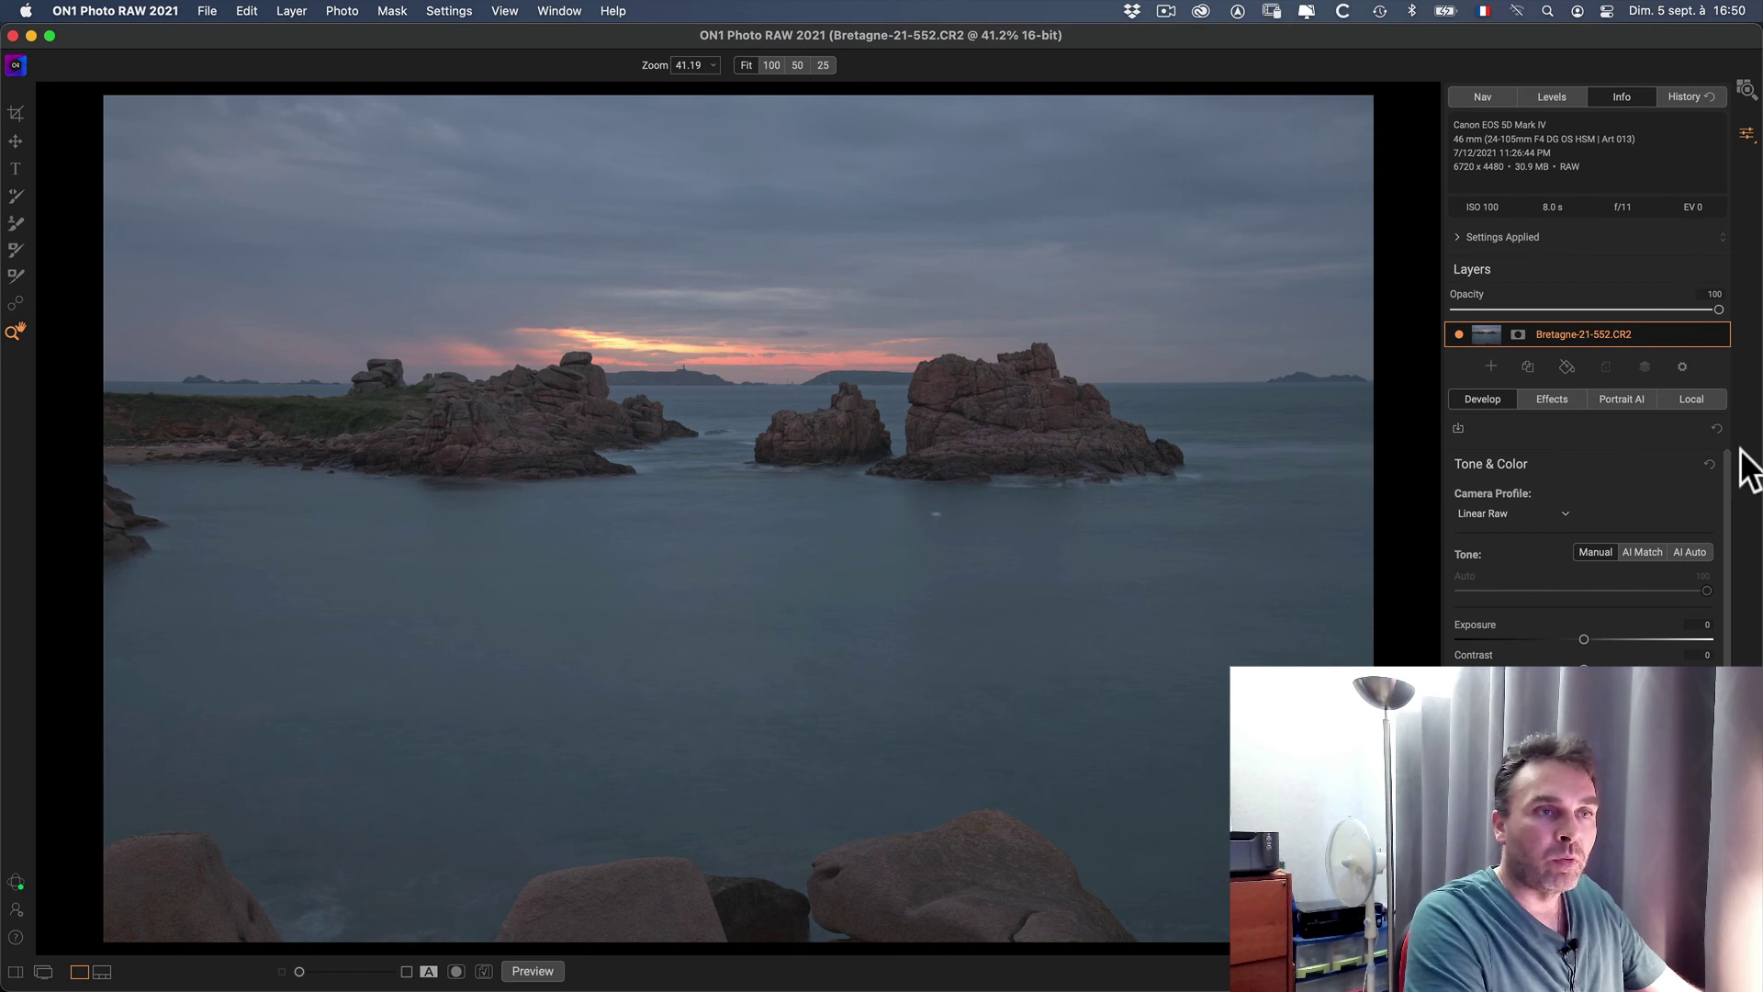
mouse_move(1727, 459)
mouse_down()
mouse_move(1724, 532)
mouse_move(1717, 491)
mouse_up()
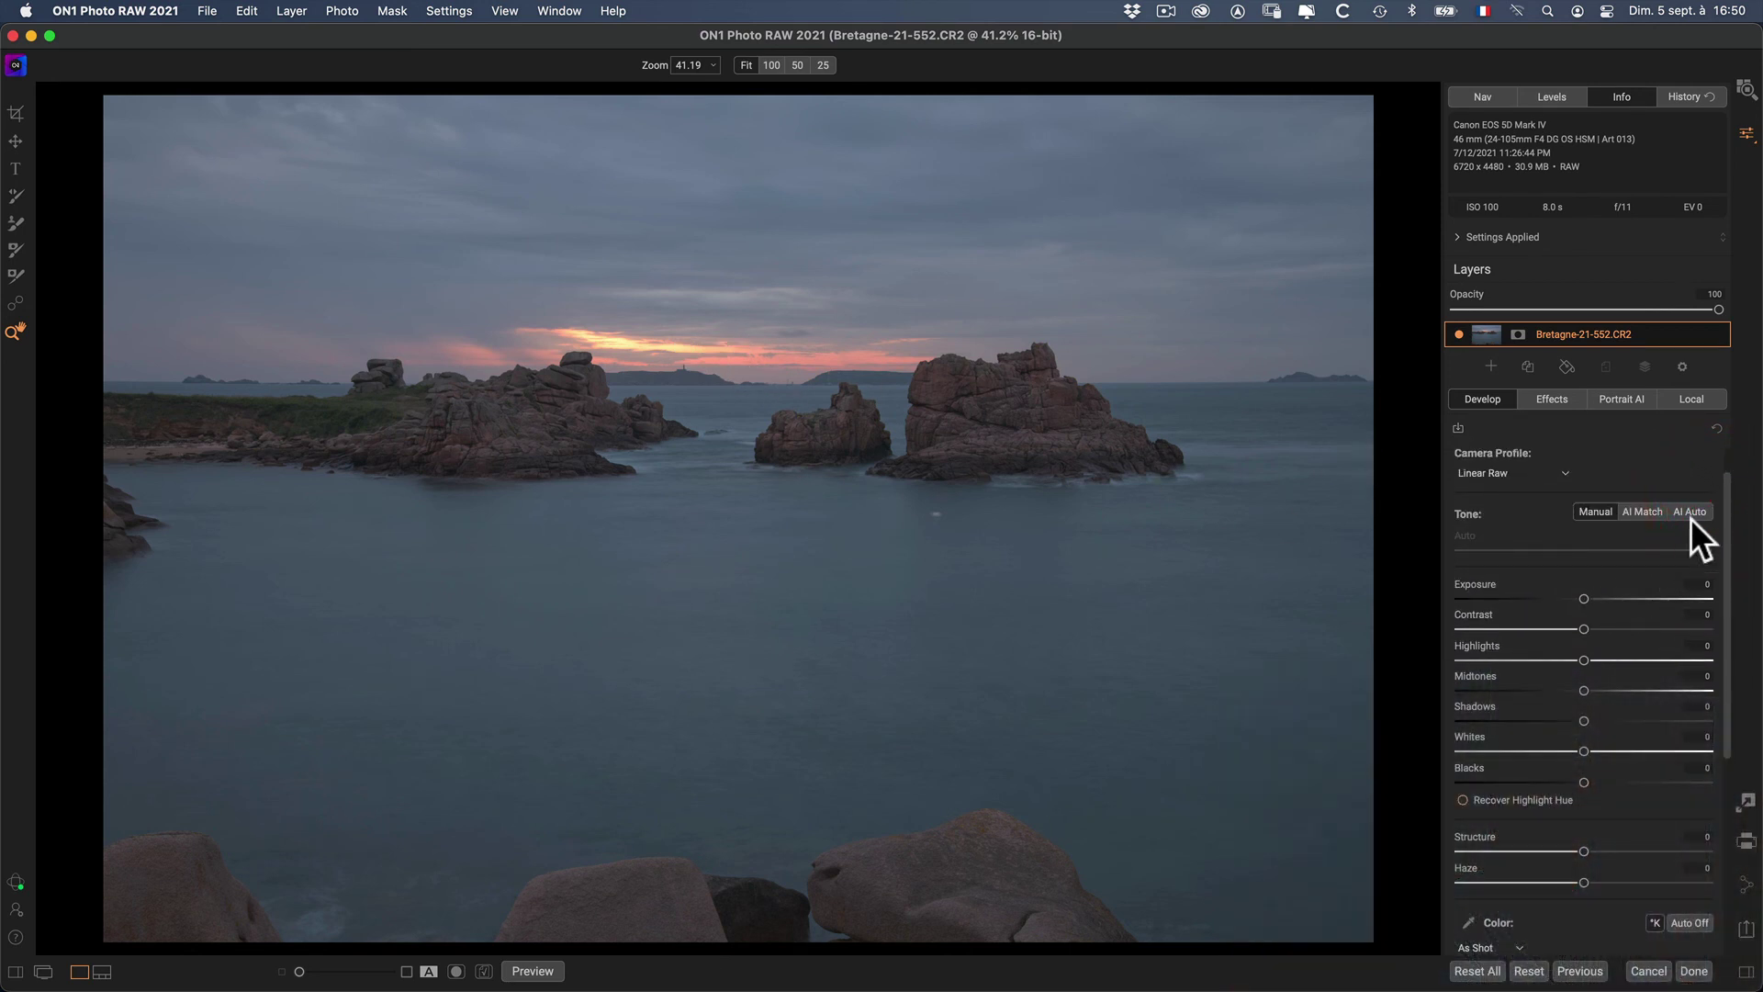
drag(1724, 487, 1713, 740)
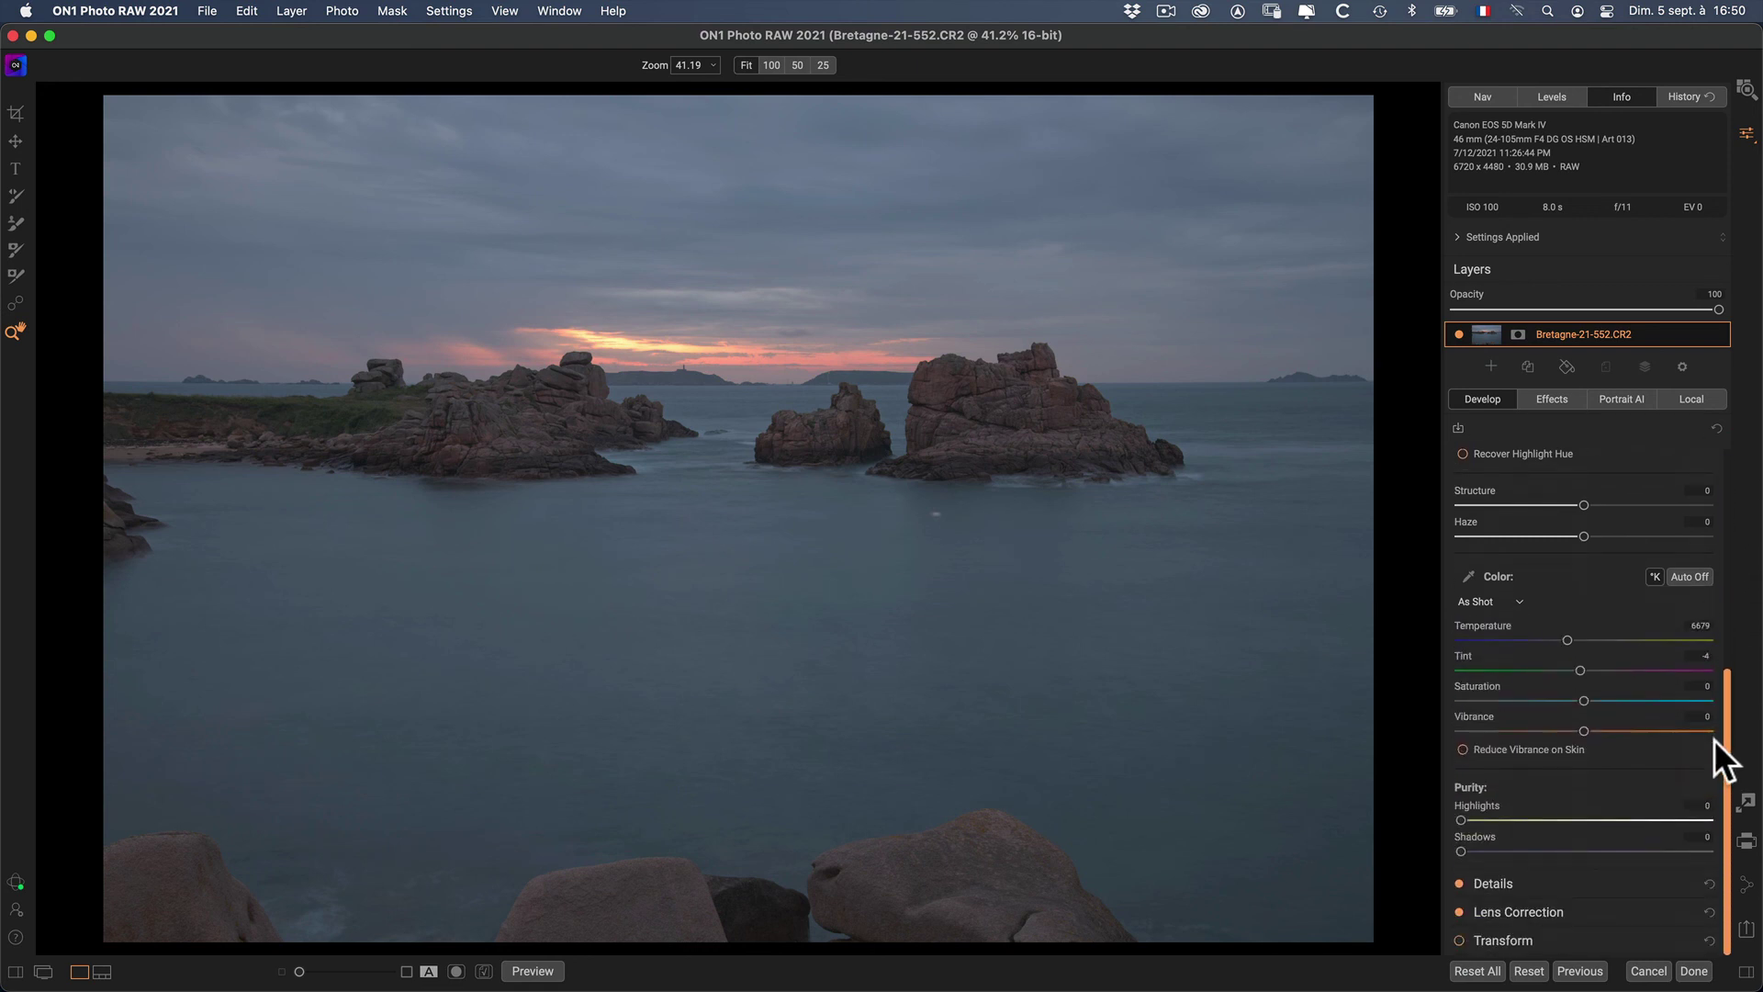
click(1634, 882)
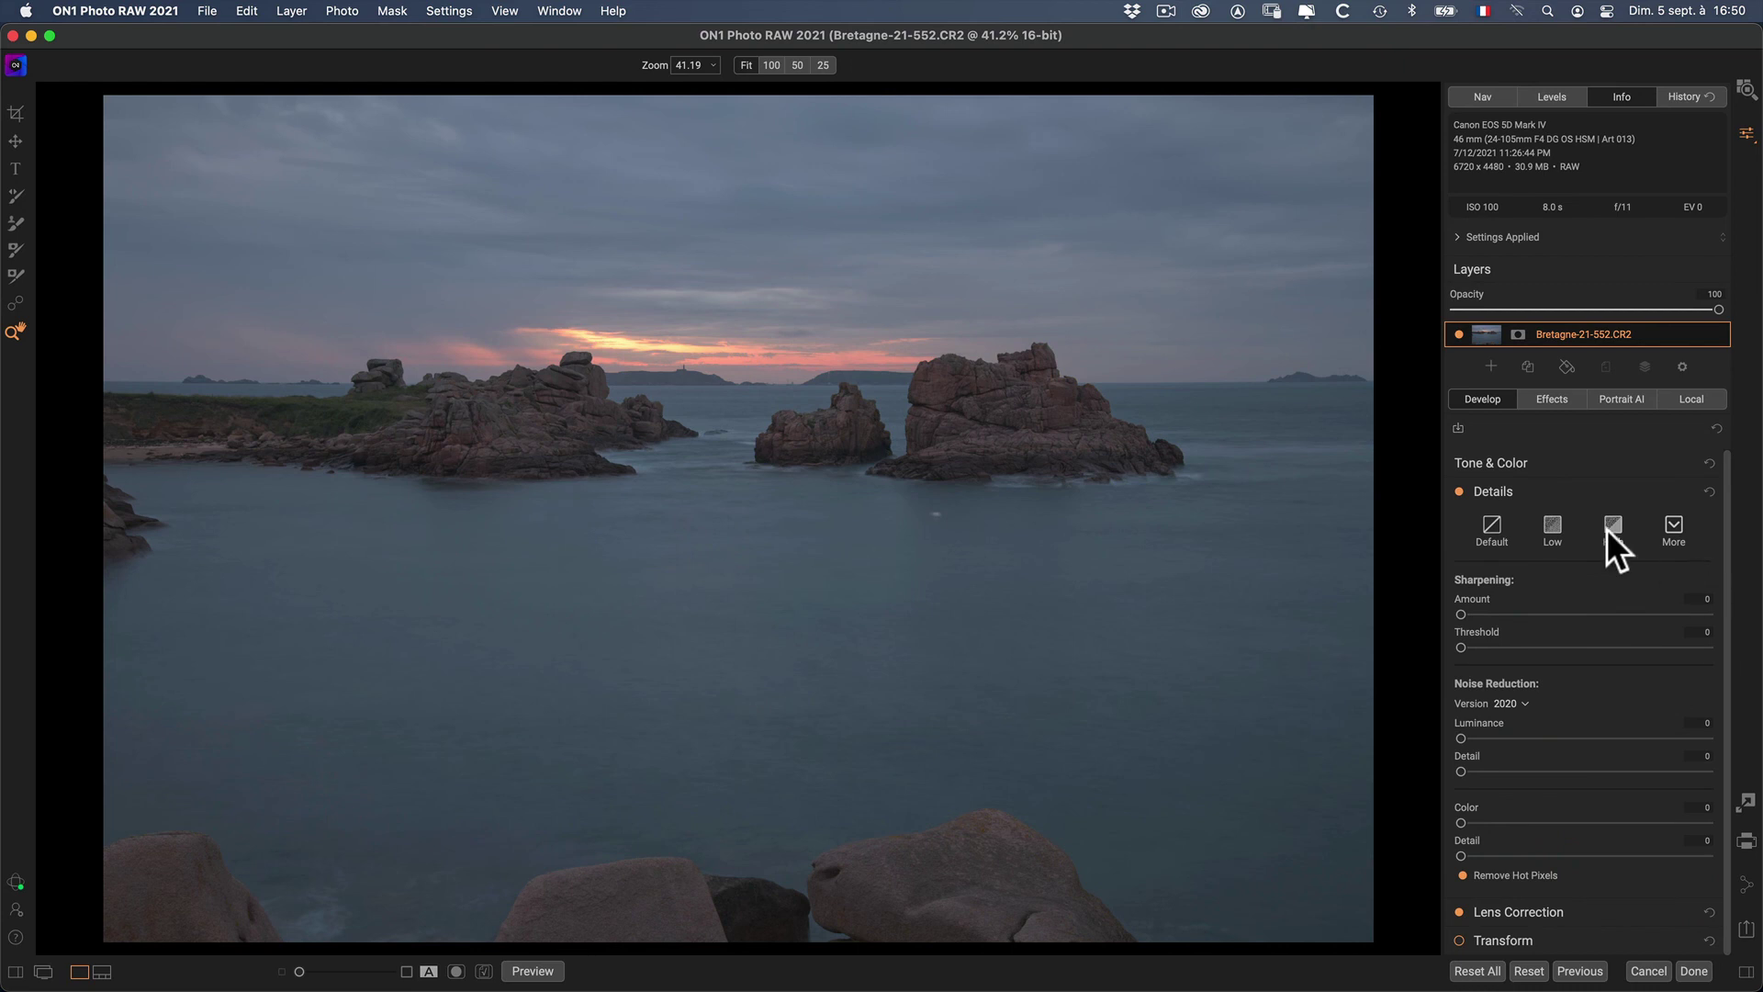